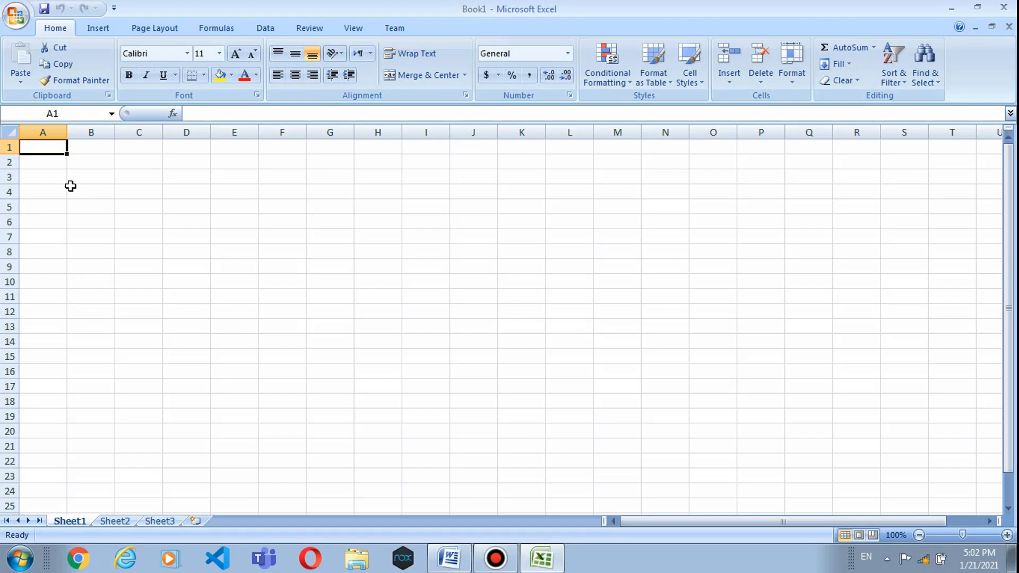
# Step: Select the entire columns A, B, C and D one after another, then clear the column selection
pyautogui.click(43, 130)
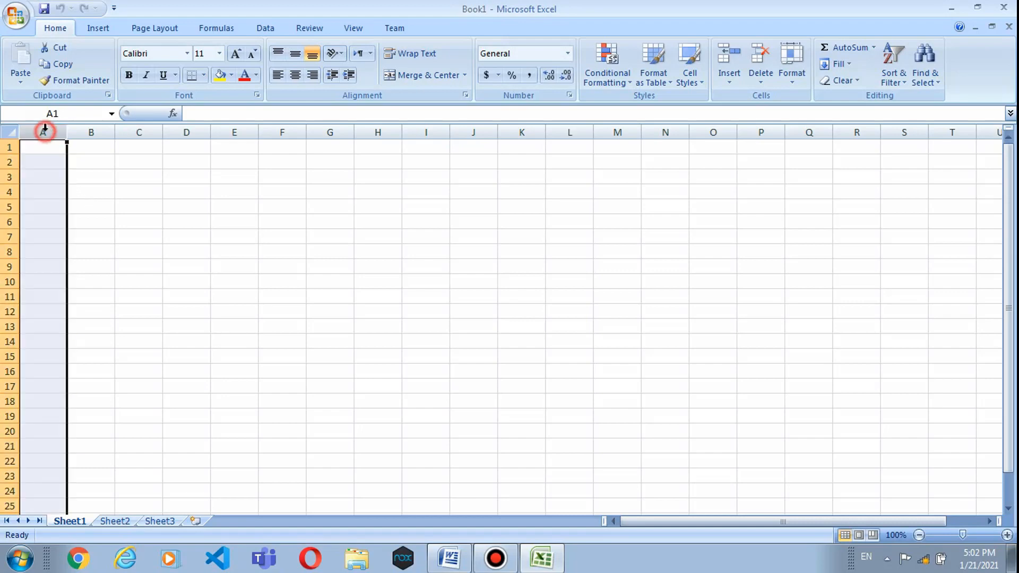
pyautogui.click(100, 131)
pyautogui.click(139, 131)
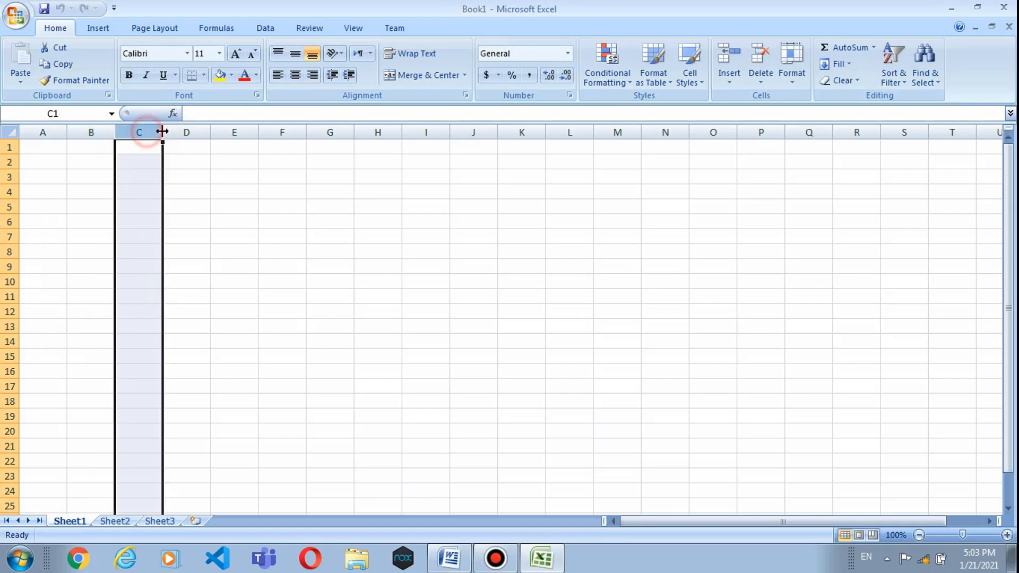
pyautogui.click(189, 131)
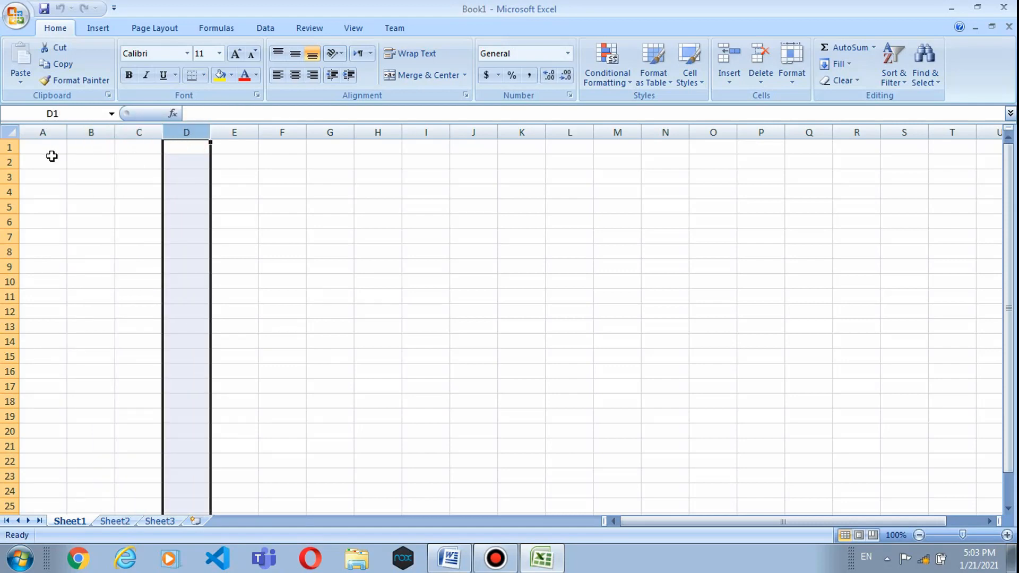
pyautogui.click(46, 159)
# Step: Select the entire rows 1, 2, 3 and 4 one after another
pyautogui.click(5, 147)
pyautogui.click(4, 162)
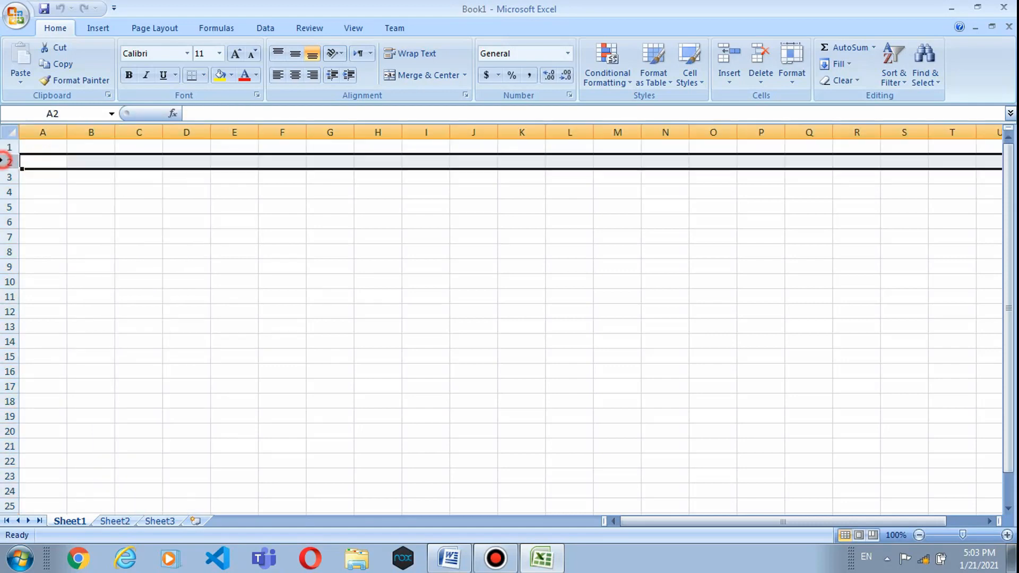
pyautogui.click(4, 176)
pyautogui.click(4, 191)
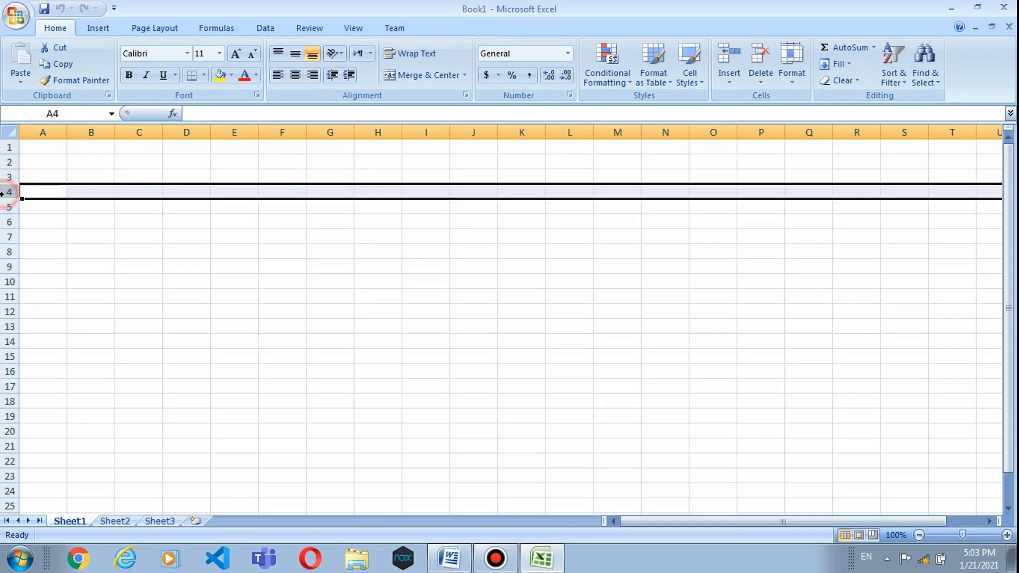
# Step: Select the individual cells D7, C4, F5 and D8 in turn to examine their cell references
pyautogui.click(195, 235)
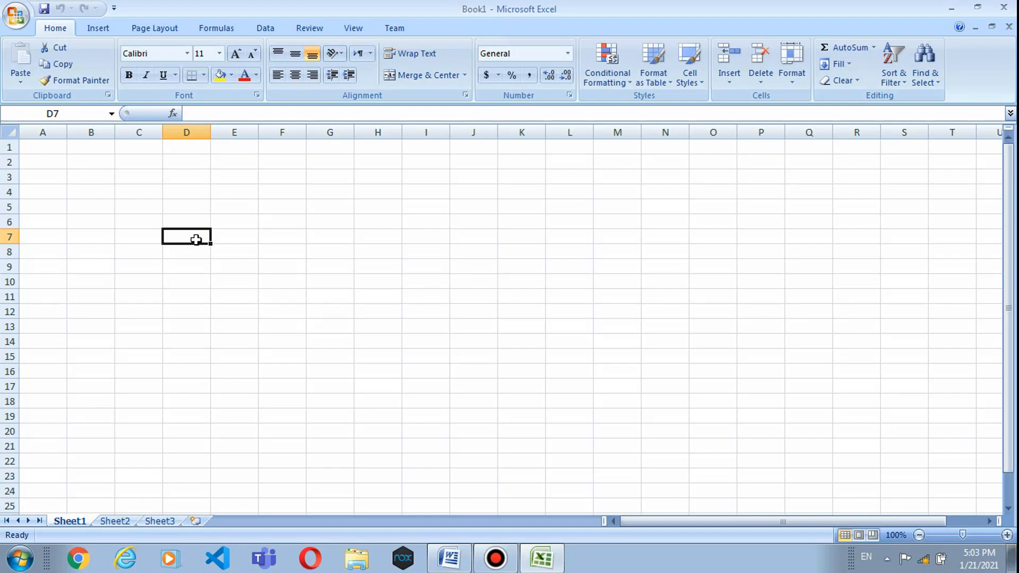
pyautogui.click(127, 190)
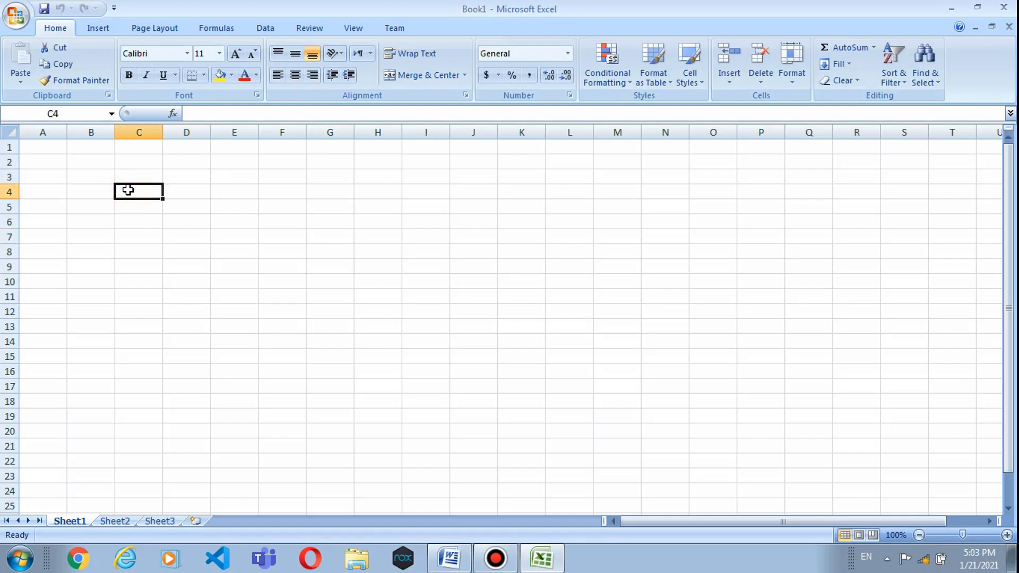
pyautogui.click(285, 209)
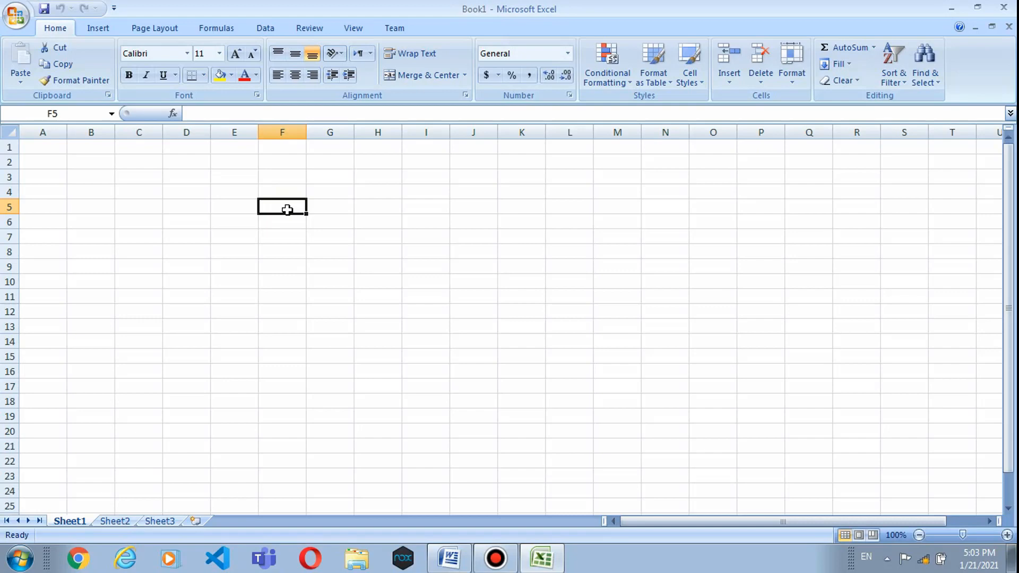
pyautogui.click(207, 251)
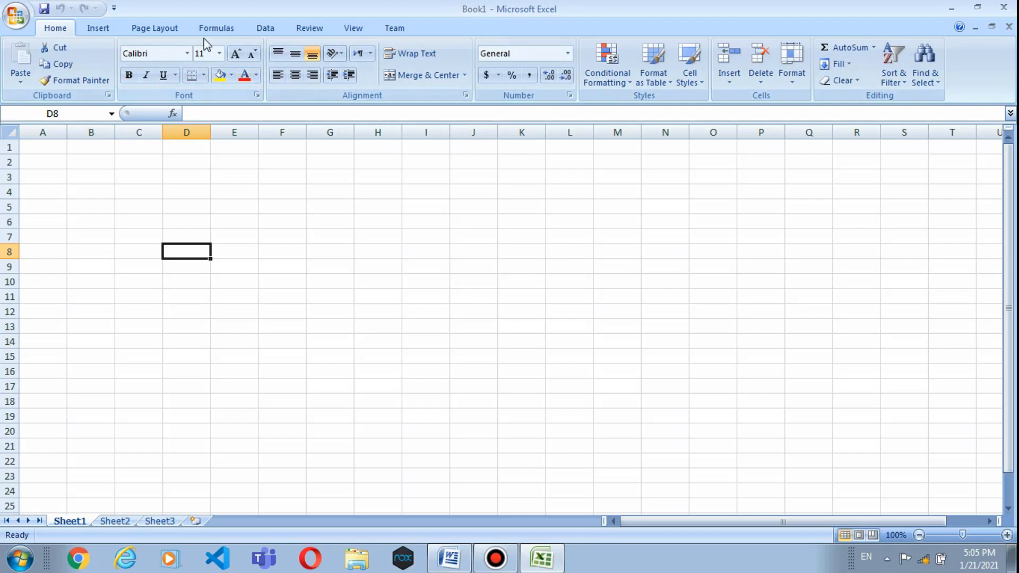
pyautogui.click(14, 20)
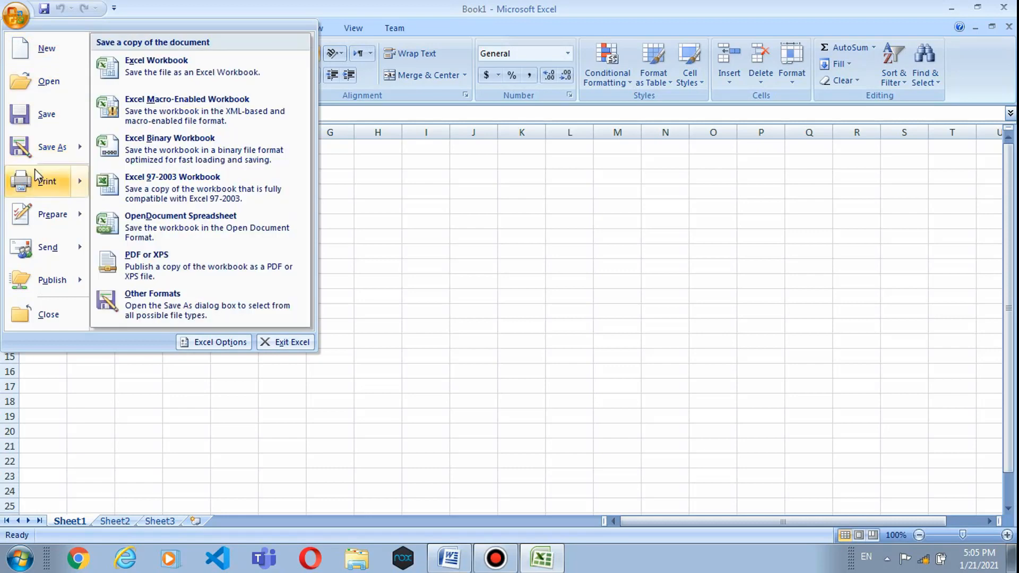
pyautogui.moveTo(37, 264)
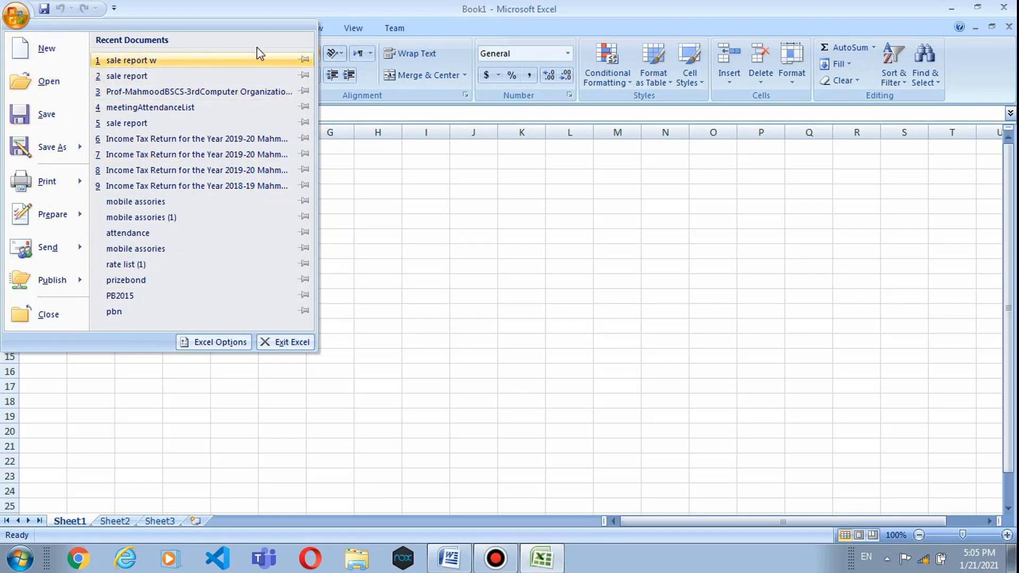
pyautogui.click(414, 171)
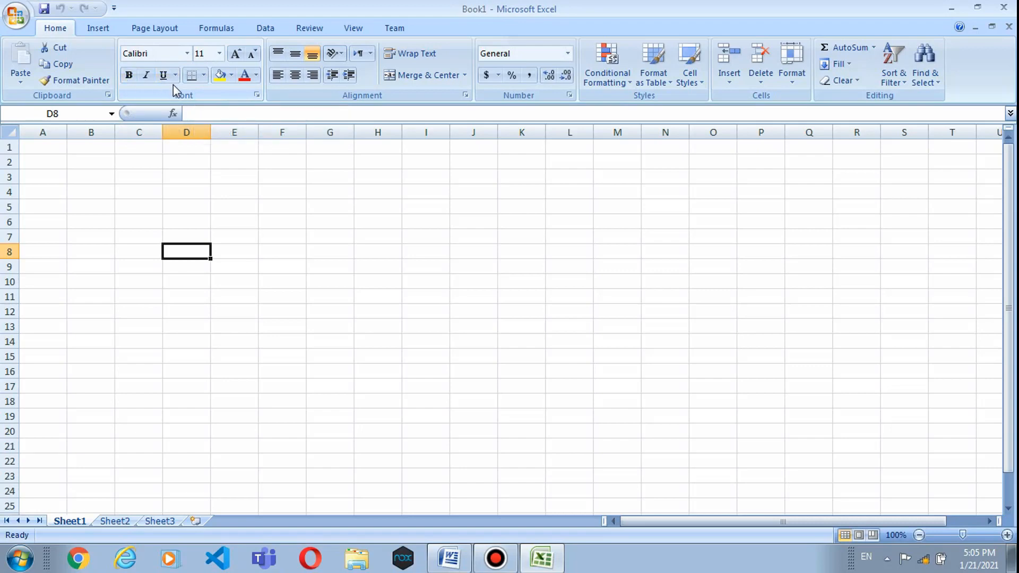
# Step: Select cell D4 and the cell range A1:H16, then clear the range selection
pyautogui.click(180, 188)
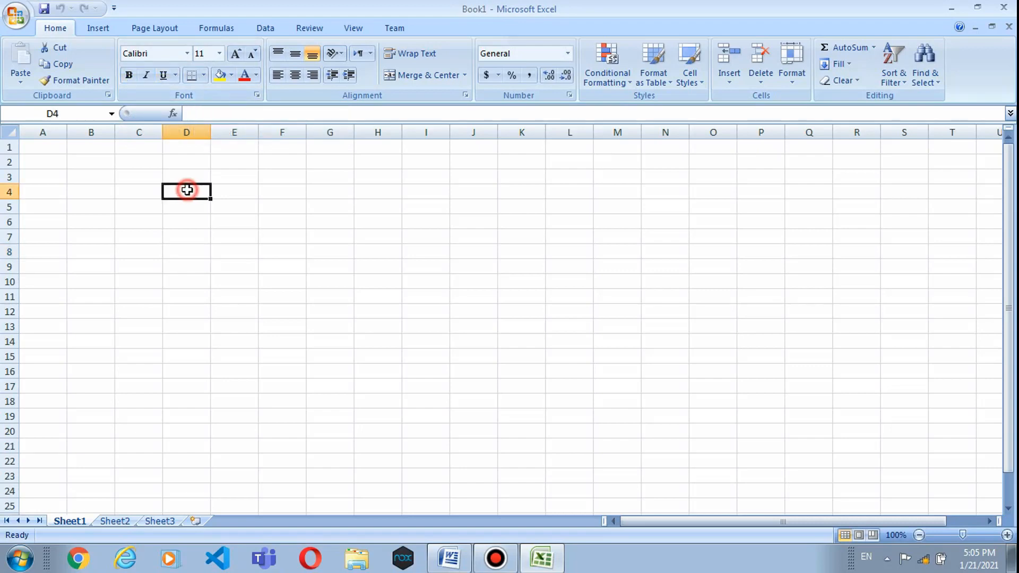
pyautogui.moveTo(42, 151); pyautogui.dragTo(375, 374)
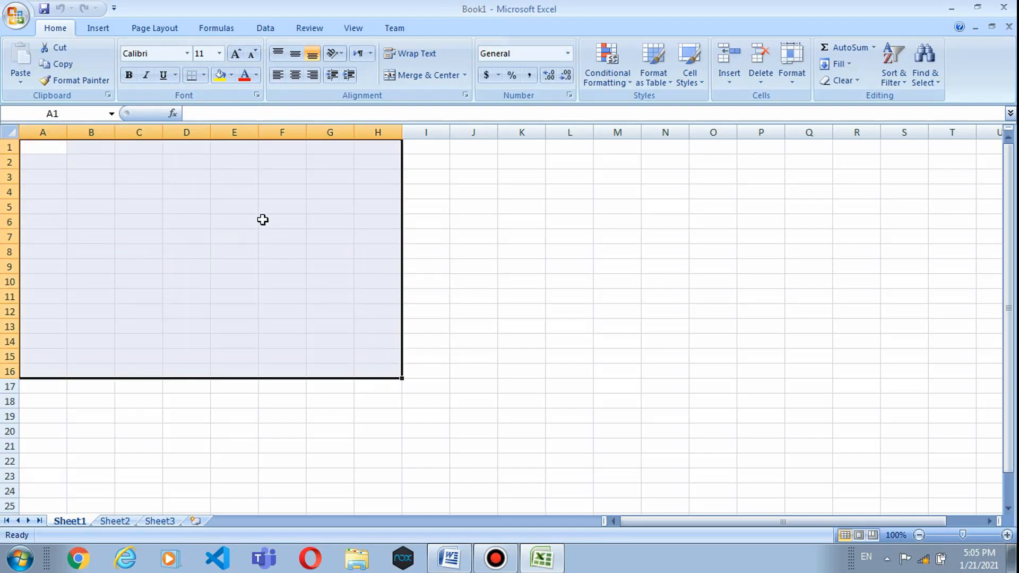
pyautogui.click(262, 219)
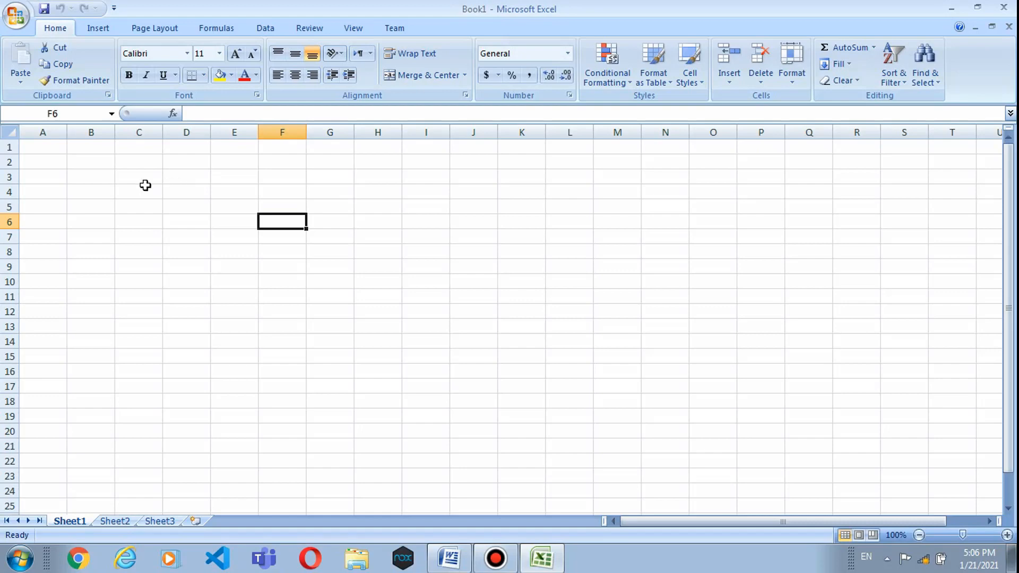
# Step: Apply All Borders to the cell range A1:G22
pyautogui.moveTo(36, 147); pyautogui.dragTo(336, 461)
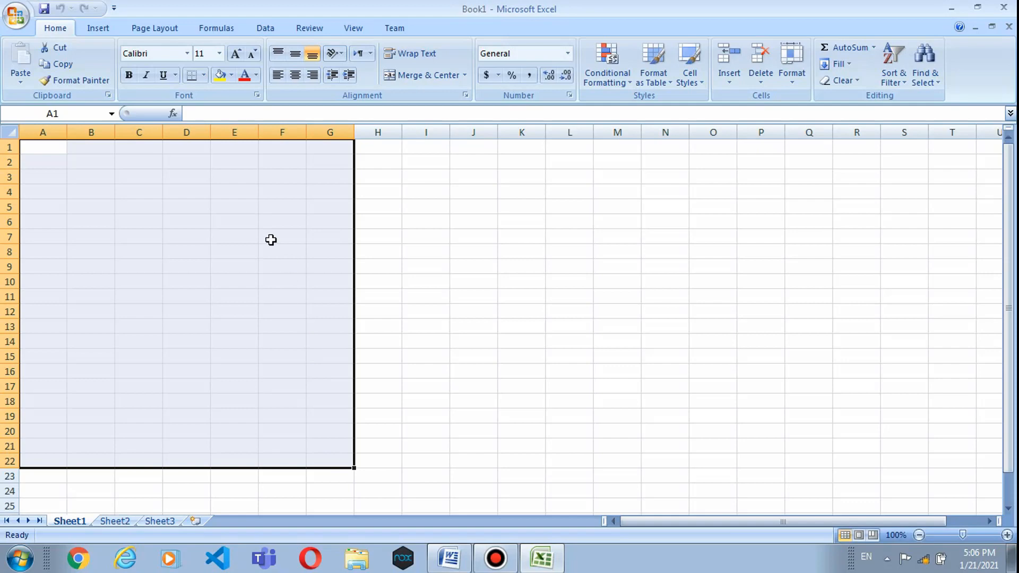
pyautogui.click(204, 75)
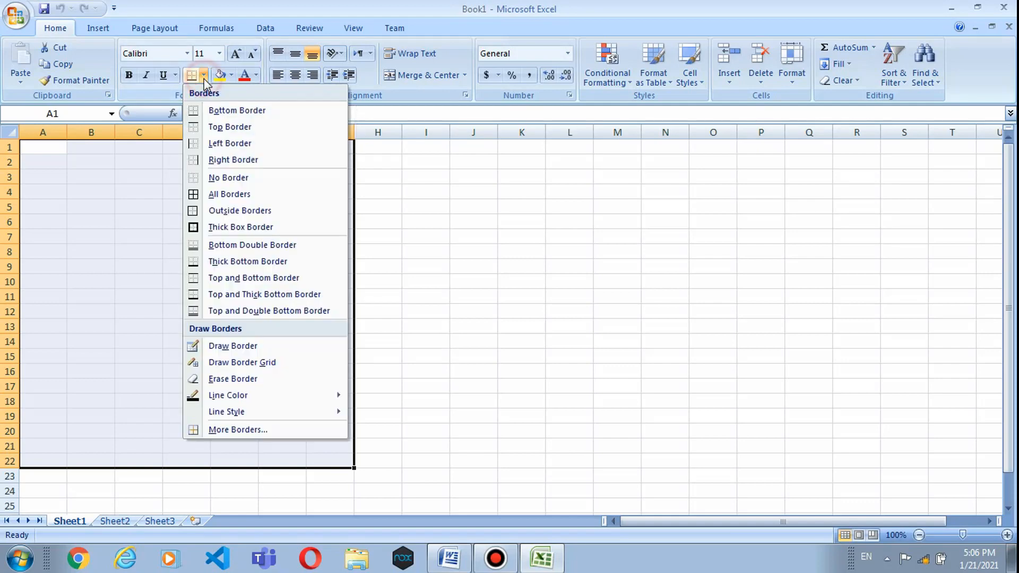
pyautogui.click(210, 194)
pyautogui.click(397, 272)
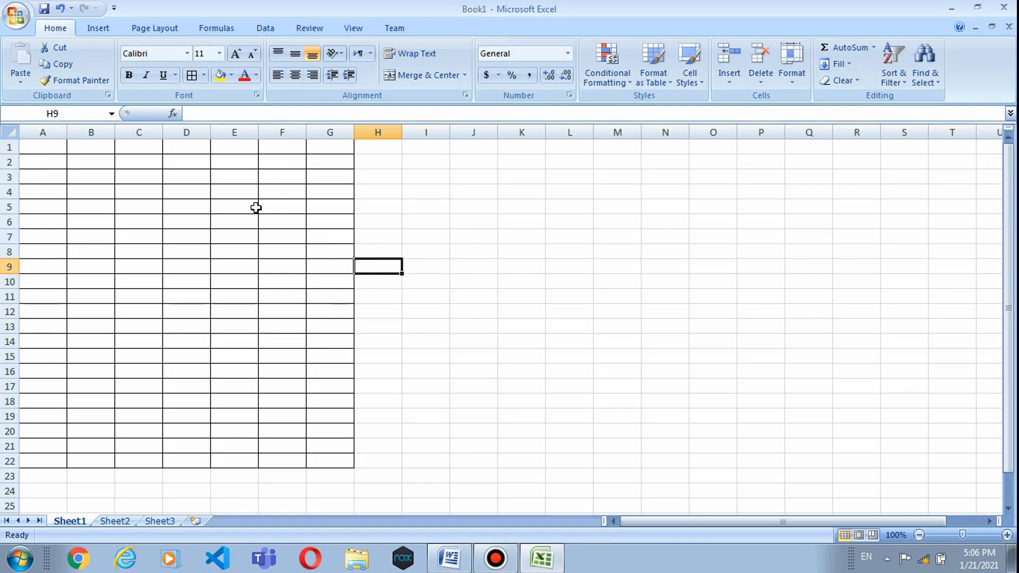
# Step: Check the bordered cell range in the print preview and return to the worksheet
pyautogui.click(16, 16)
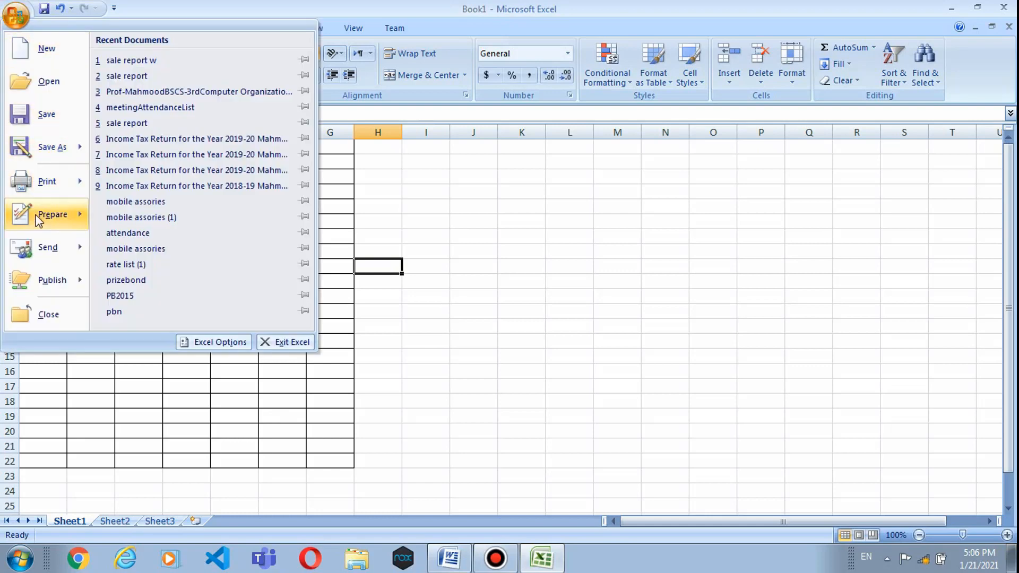
pyautogui.moveTo(49, 215)
pyautogui.moveTo(56, 184)
pyautogui.click(133, 139)
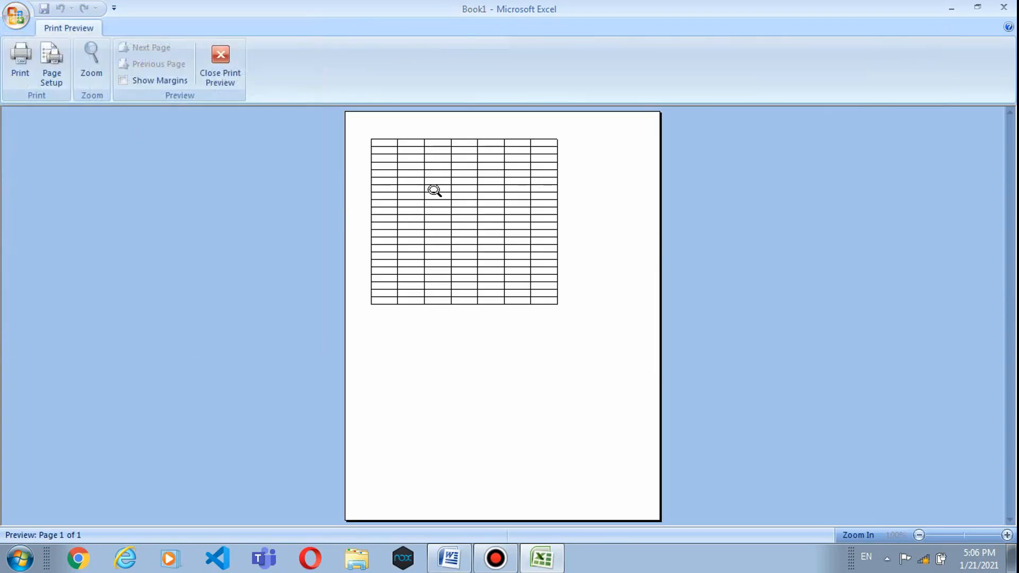
pyautogui.click(216, 81)
# Step: Undo the borders on A1:G22 and try to preview the blank worksheet for printing
pyautogui.hotkey('ctrl', 'z')
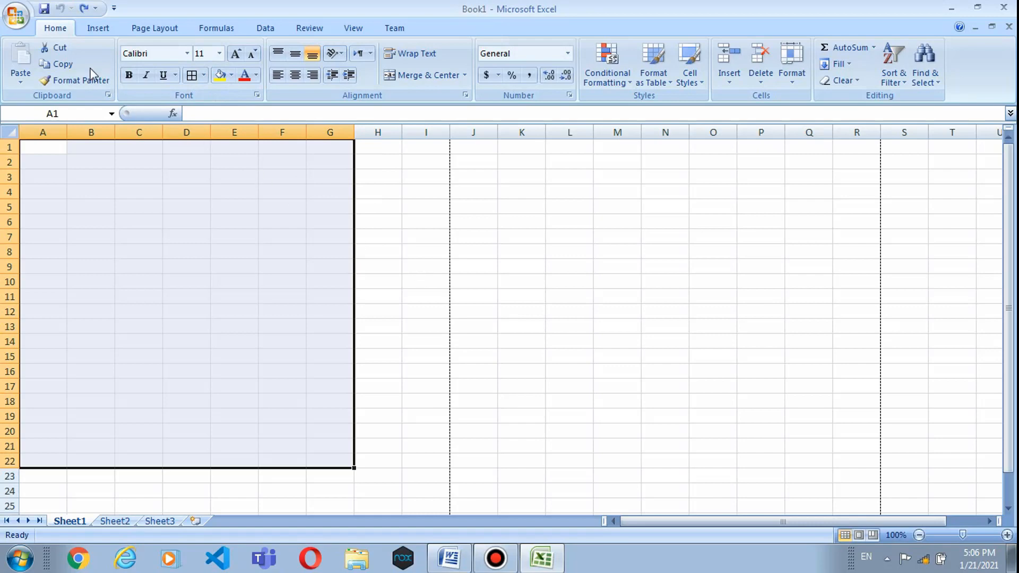
pyautogui.click(16, 16)
pyautogui.moveTo(53, 181)
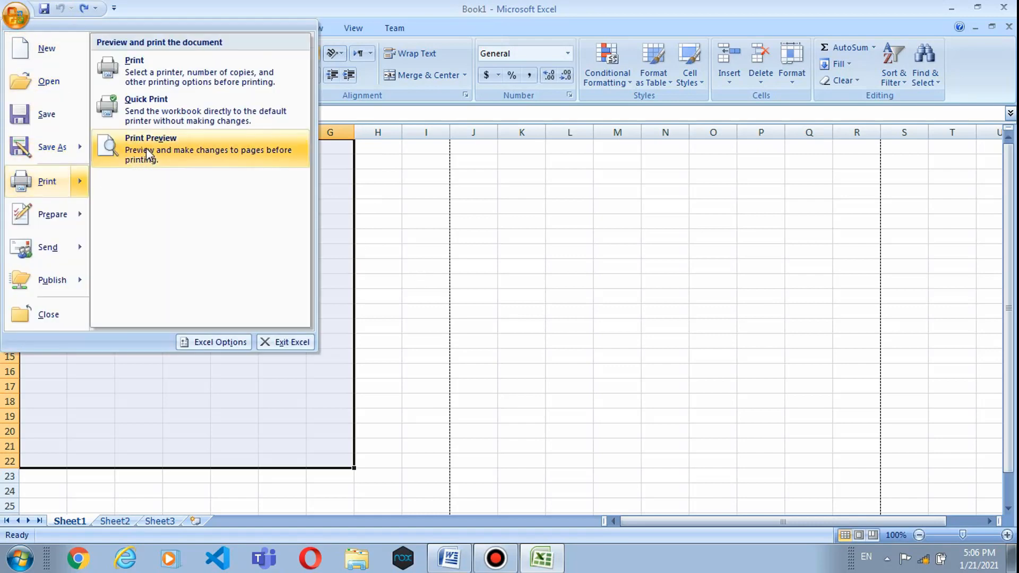
pyautogui.click(146, 148)
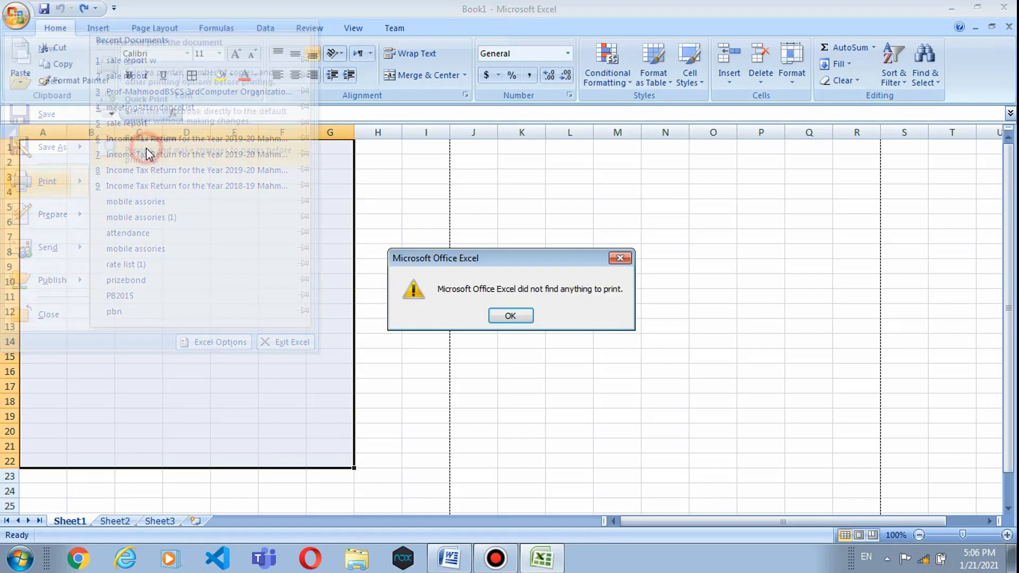
pyautogui.click(510, 316)
pyautogui.click(511, 330)
# Step: Enter 45 in cell B2, 67 in C2 and 99 in D2
pyautogui.click(183, 222)
pyautogui.scroll(-1, 180, 223)
pyautogui.scroll(1, 175, 225)
pyautogui.click(81, 168)
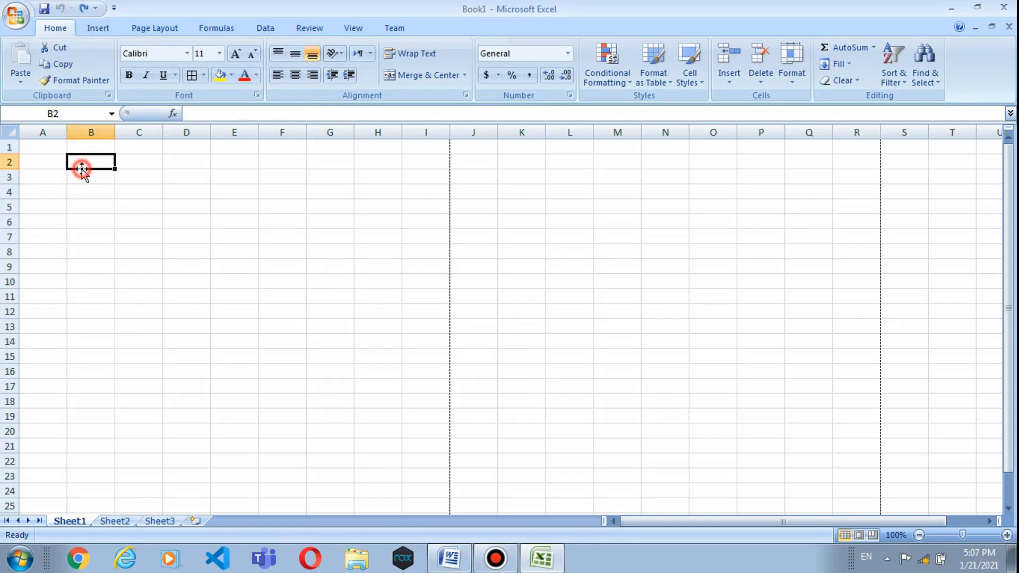
pyautogui.write('45')
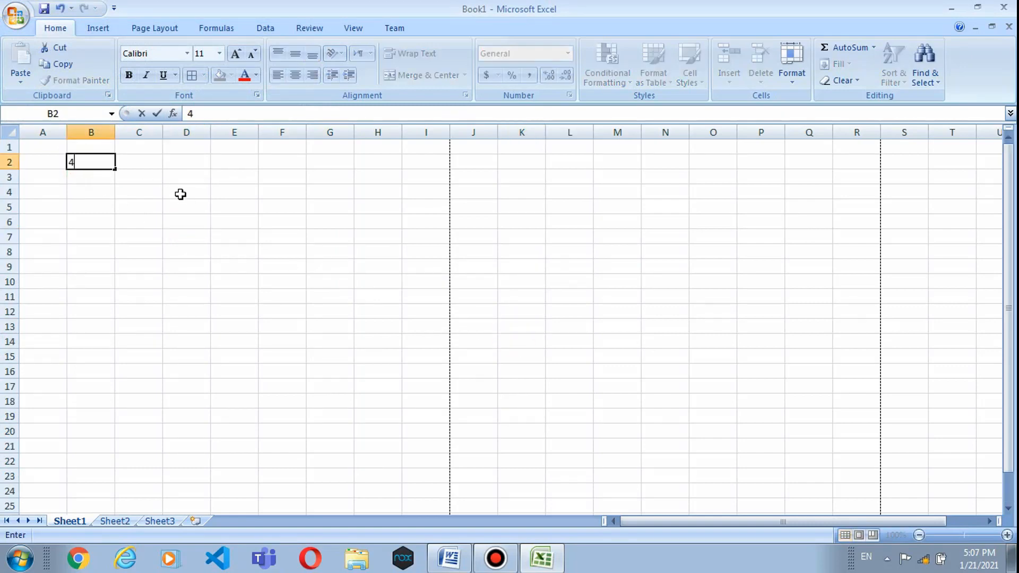
pyautogui.click(142, 162)
pyautogui.write('67')
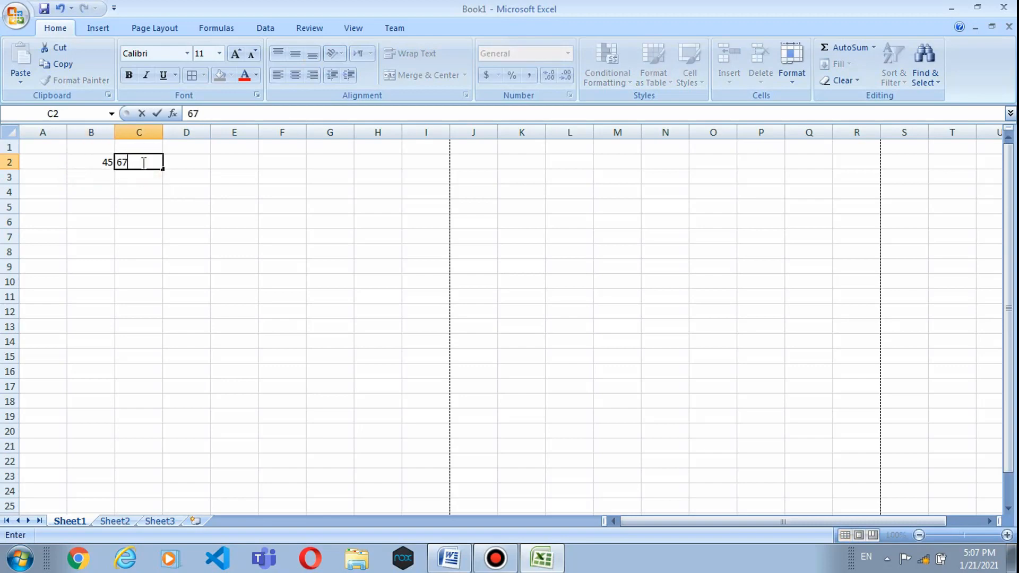
pyautogui.click(175, 162)
pyautogui.write('99')
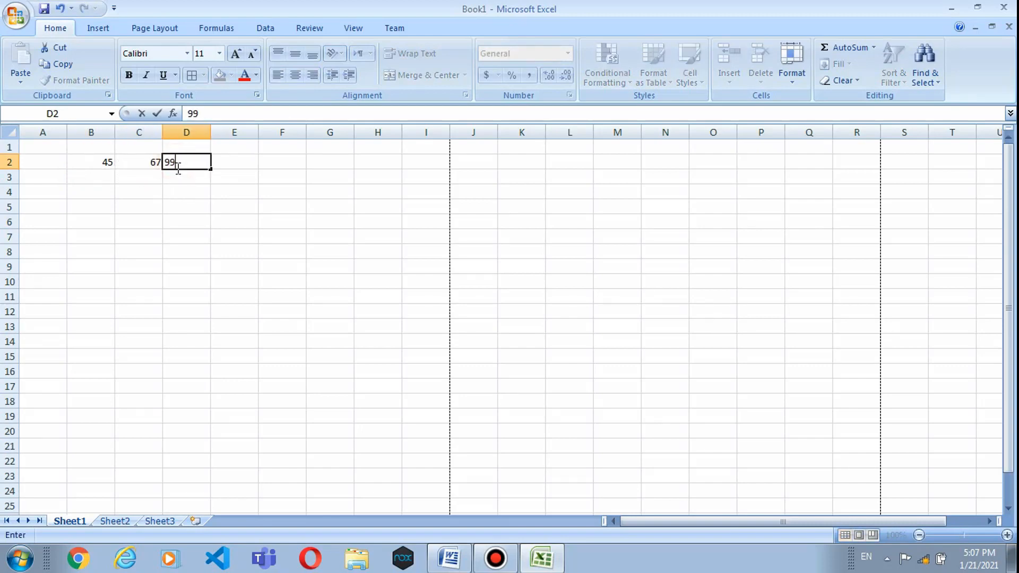
pyautogui.click(176, 202)
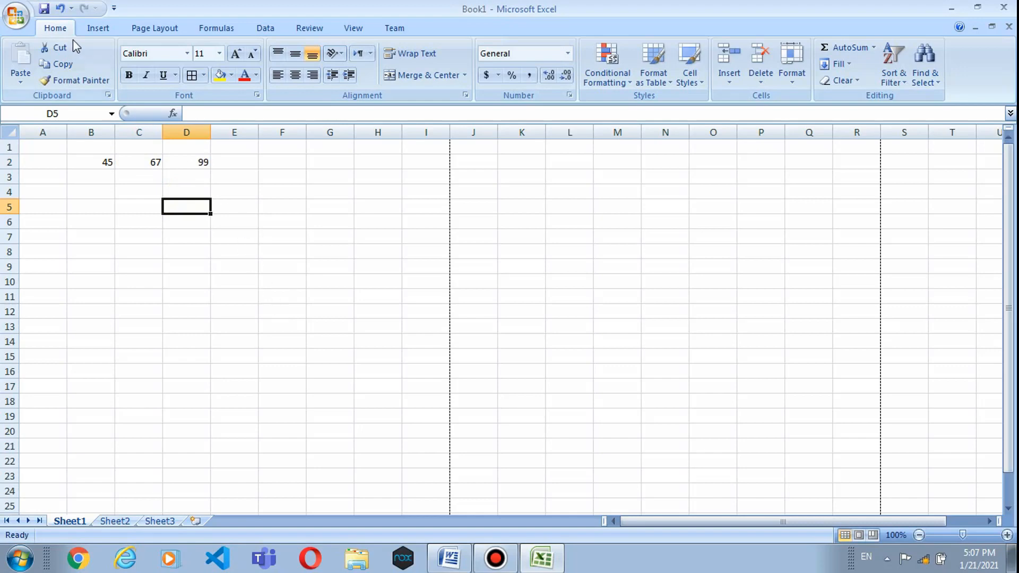
# Step: Examine the three entered numbers close up in the print preview, then return to the worksheet
pyautogui.click(16, 16)
pyautogui.moveTo(56, 194)
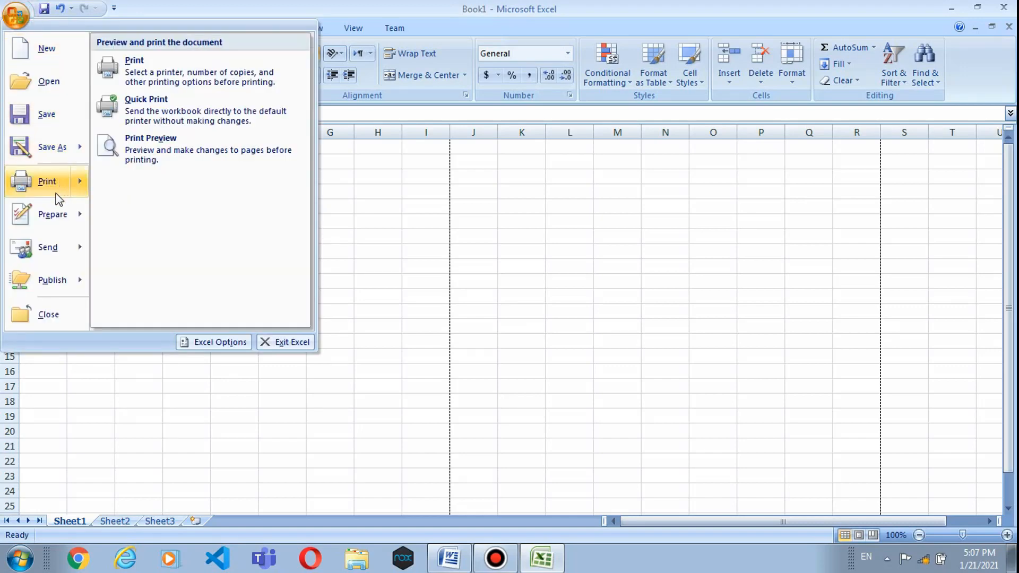
pyautogui.click(170, 153)
pyautogui.click(446, 210)
pyautogui.click(446, 211)
pyautogui.click(453, 211)
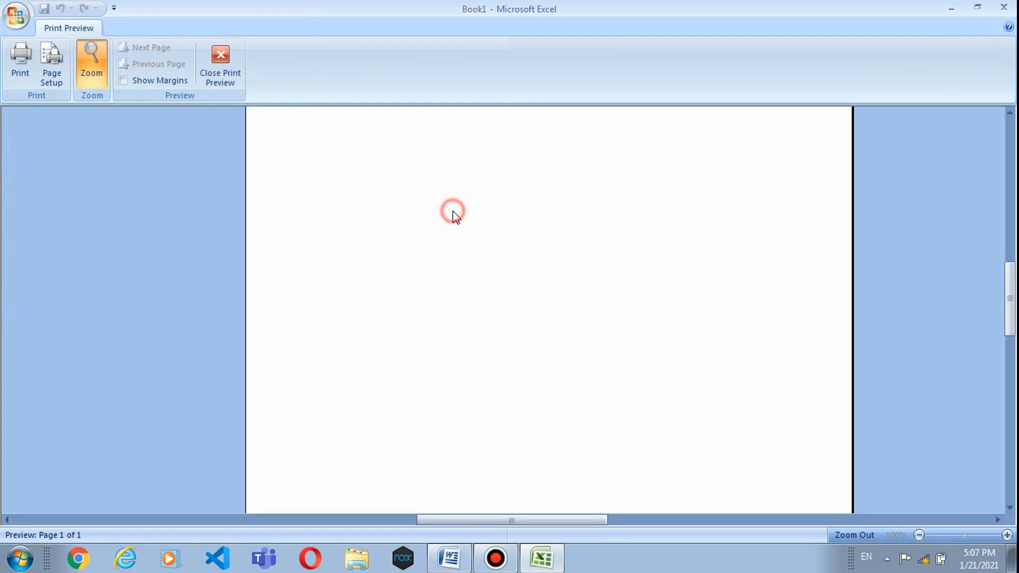
pyautogui.moveTo(1006, 285); pyautogui.dragTo(1007, 249)
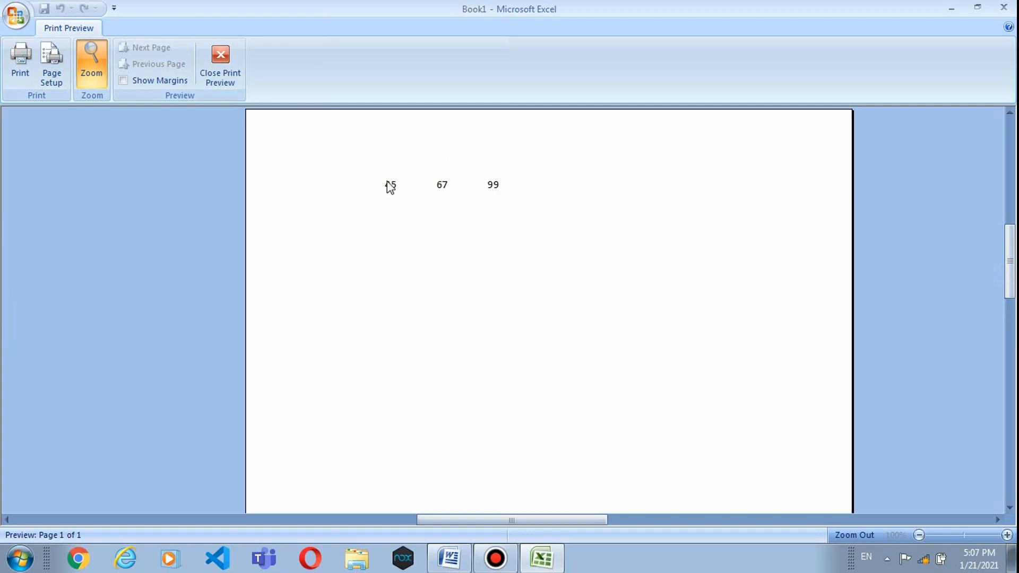
pyautogui.click(217, 90)
# Step: Apply All Borders to the cell range A1:H22 and show the sheet in the print preview
pyautogui.moveTo(57, 143); pyautogui.dragTo(392, 466)
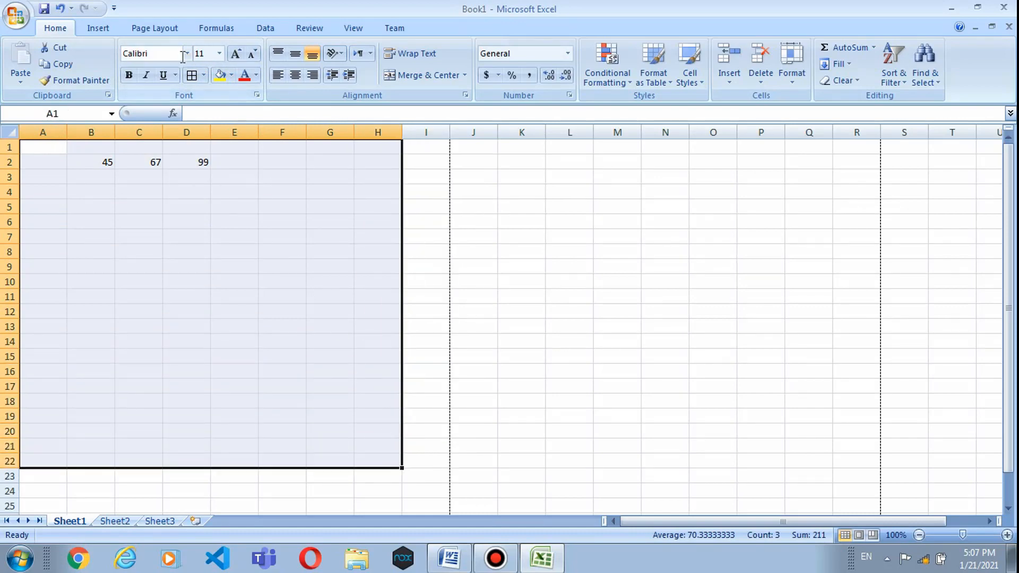
pyautogui.click(191, 74)
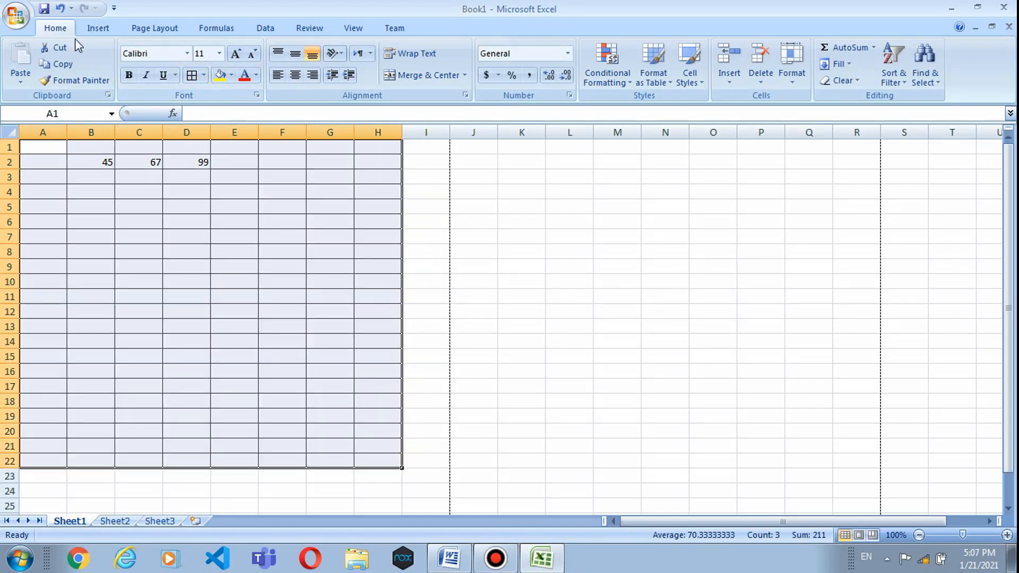
pyautogui.click(15, 16)
pyautogui.moveTo(54, 177)
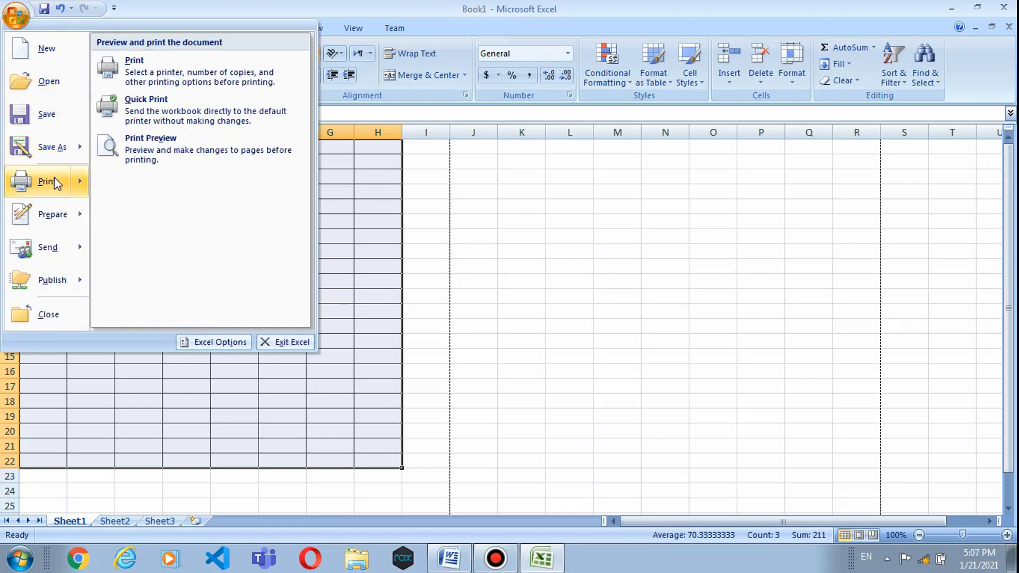
pyautogui.click(148, 148)
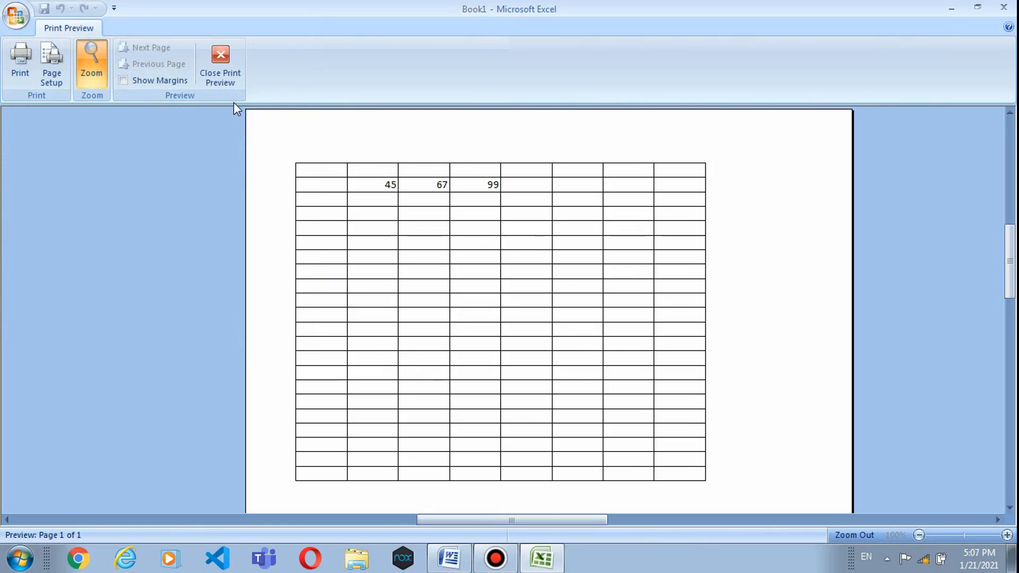
# Step: Return from the print preview to the worksheet and undo the borders on A1:H22
pyautogui.click(223, 67)
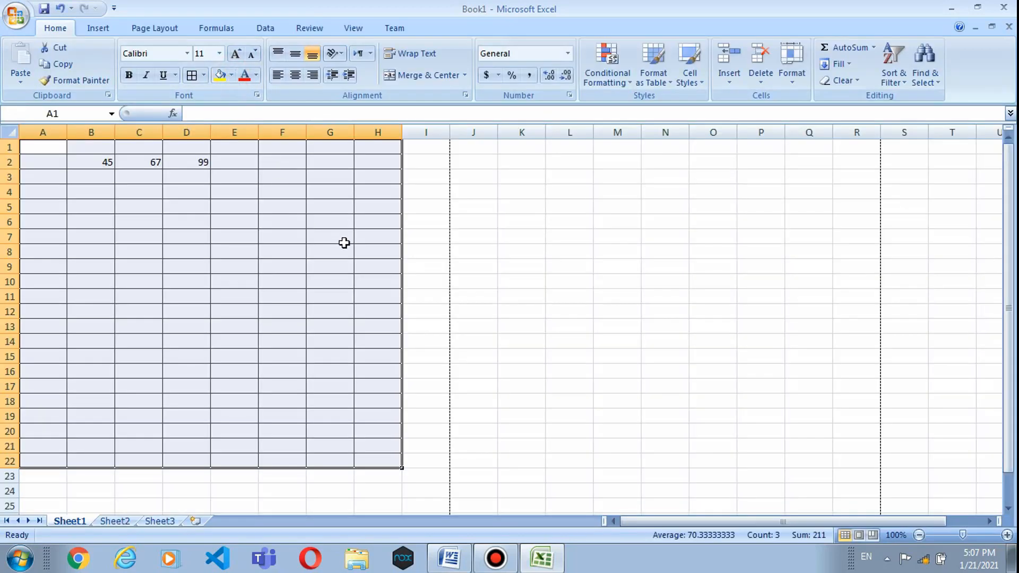
pyautogui.hotkey('ctrl', 'z')
pyautogui.click(236, 179)
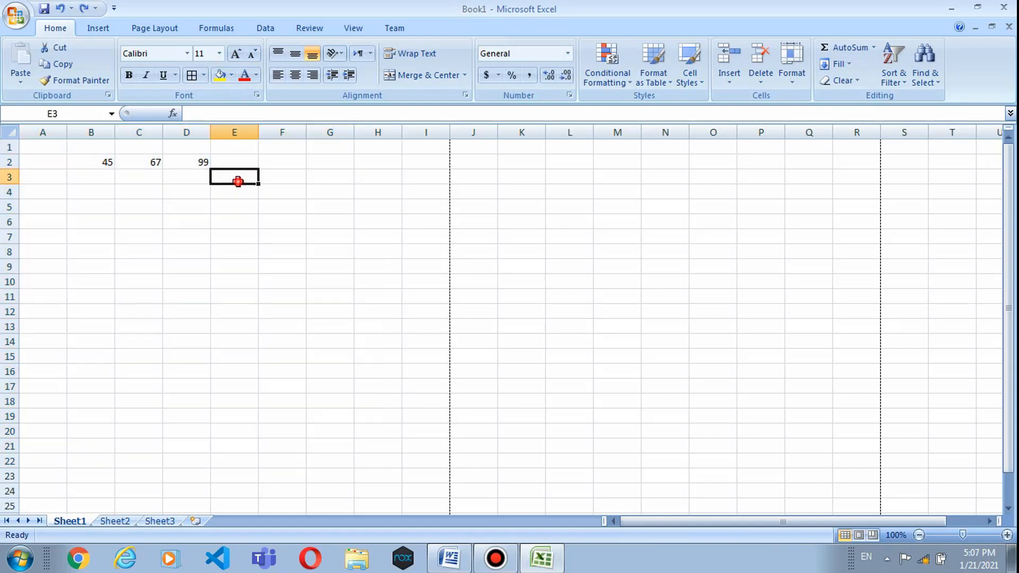
# Step: Clear the three numbers from cells B2:D2
pyautogui.moveTo(111, 166); pyautogui.dragTo(205, 160)
pyautogui.press('Delete')
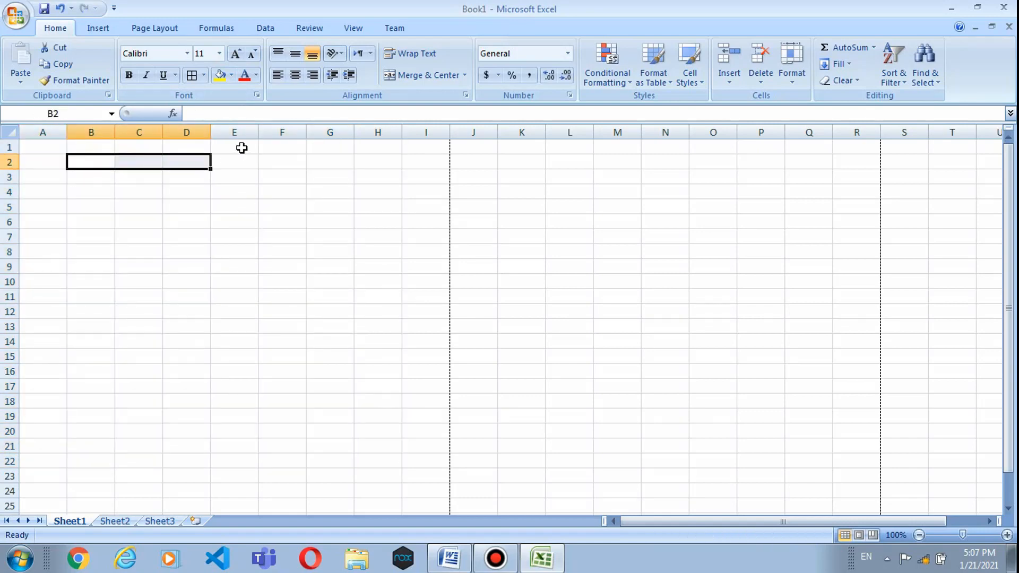
pyautogui.click(342, 193)
# Step: Enter the heading SR# in B2 and the numbers 1, 2 and 3 in cells B3:B5
pyautogui.click(92, 162)
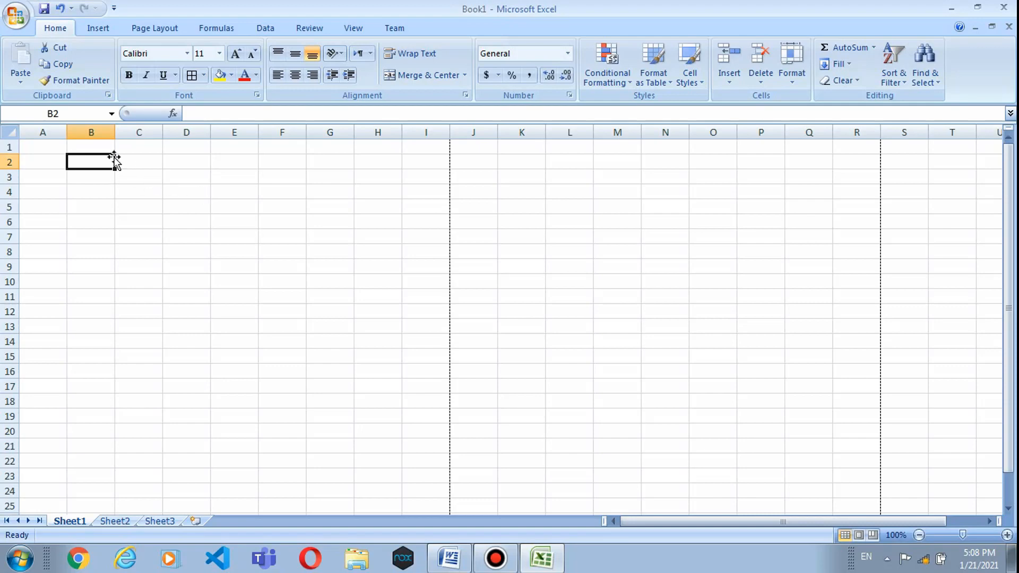
pyautogui.write('SR#')
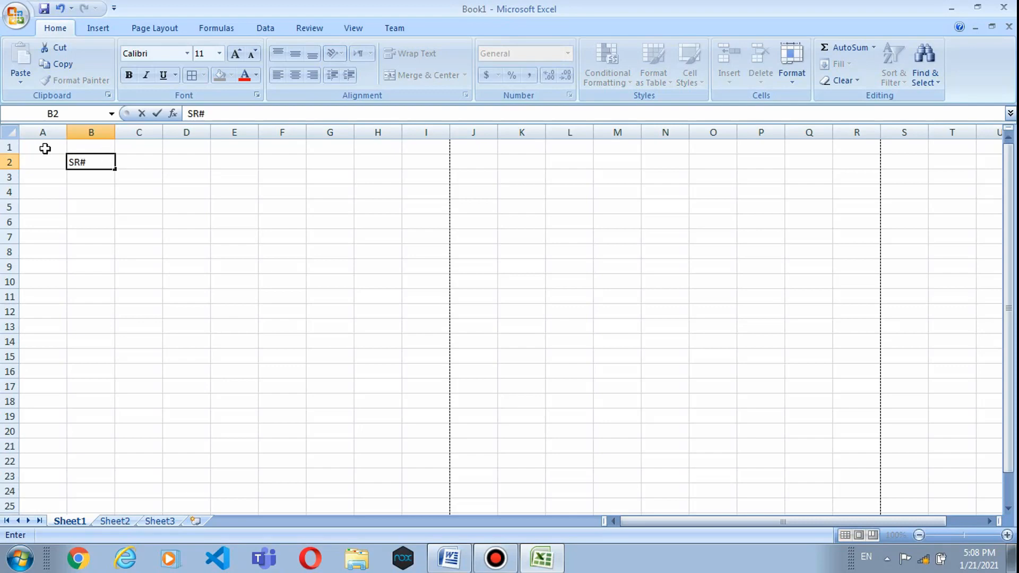
pyautogui.click(96, 181)
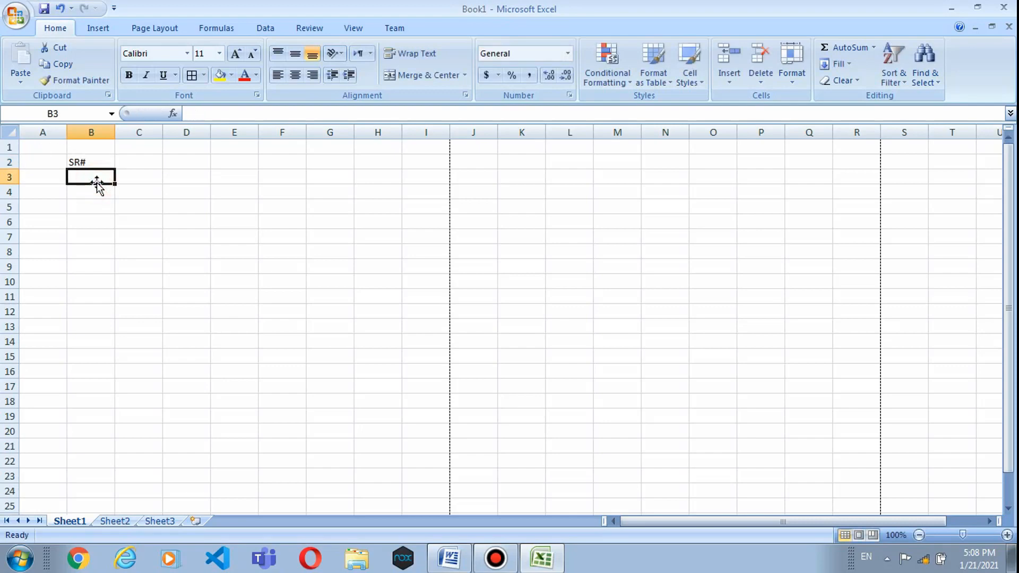
pyautogui.write('1')
pyautogui.click(97, 192)
pyautogui.write('2')
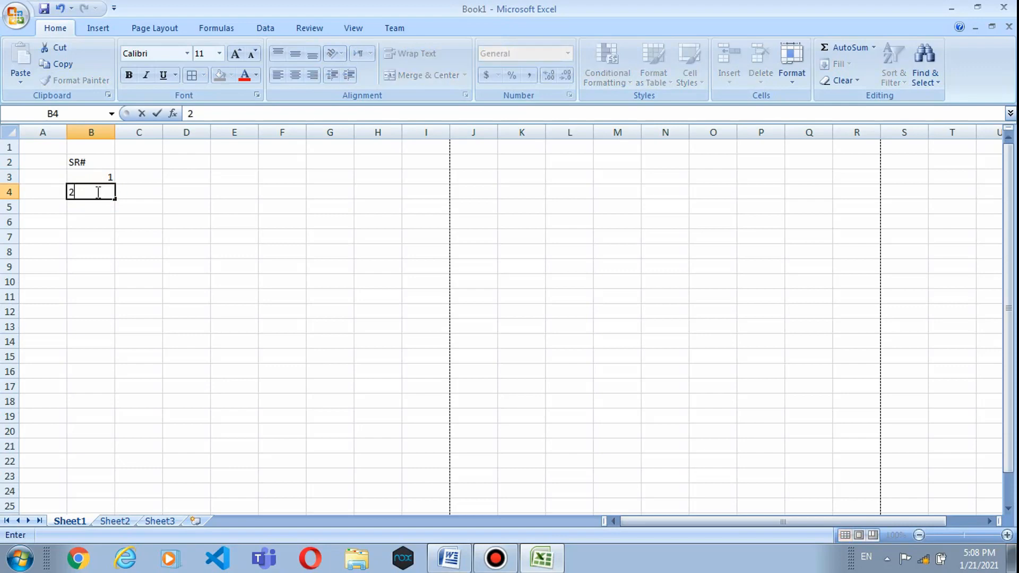
pyautogui.click(98, 210)
pyautogui.write('3')
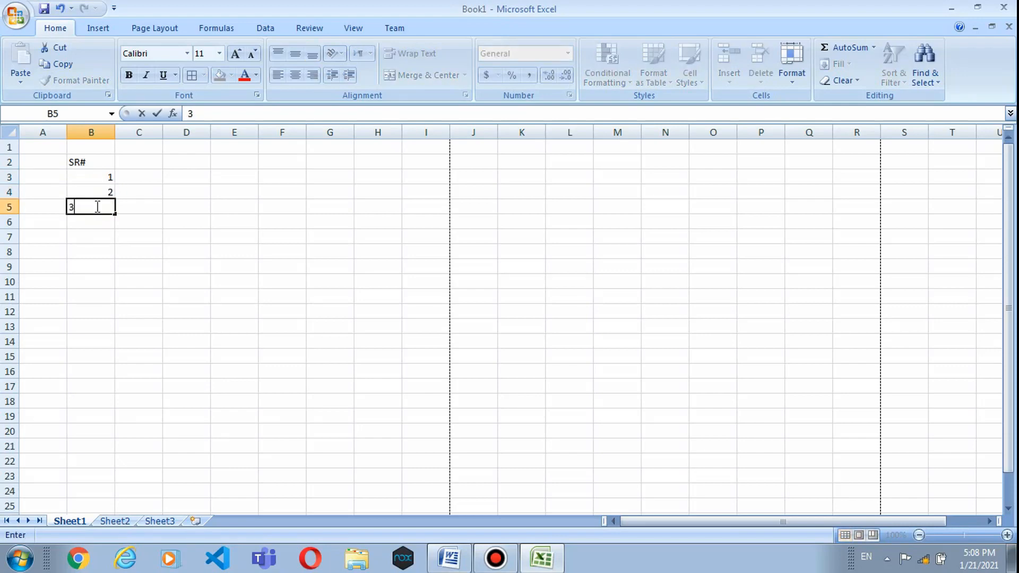
pyautogui.click(94, 219)
# Step: Extend the serial number series from B3:B5 down to B24 with AutoFill
pyautogui.moveTo(95, 176); pyautogui.dragTo(89, 206)
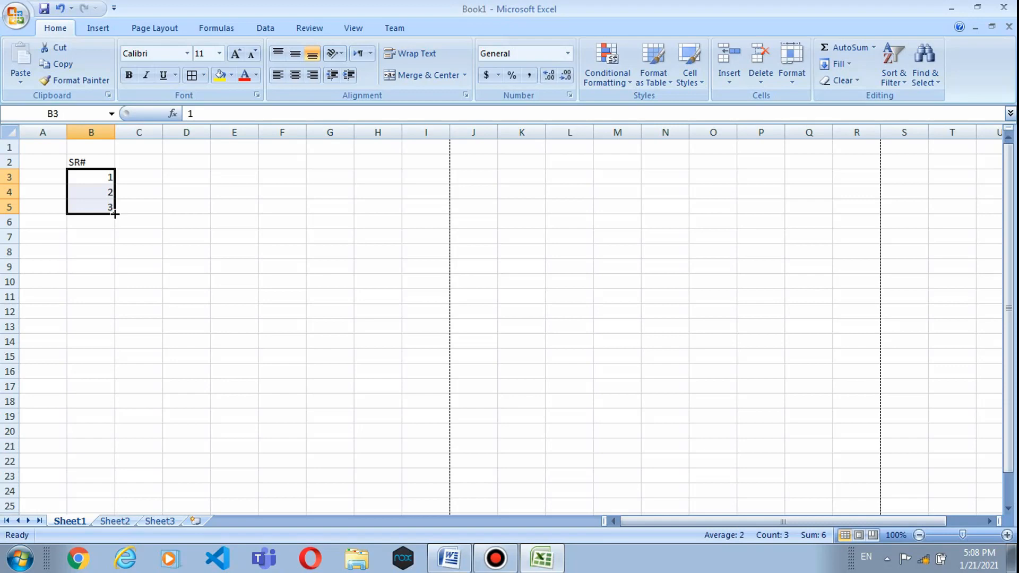
pyautogui.moveTo(115, 214); pyautogui.dragTo(134, 493)
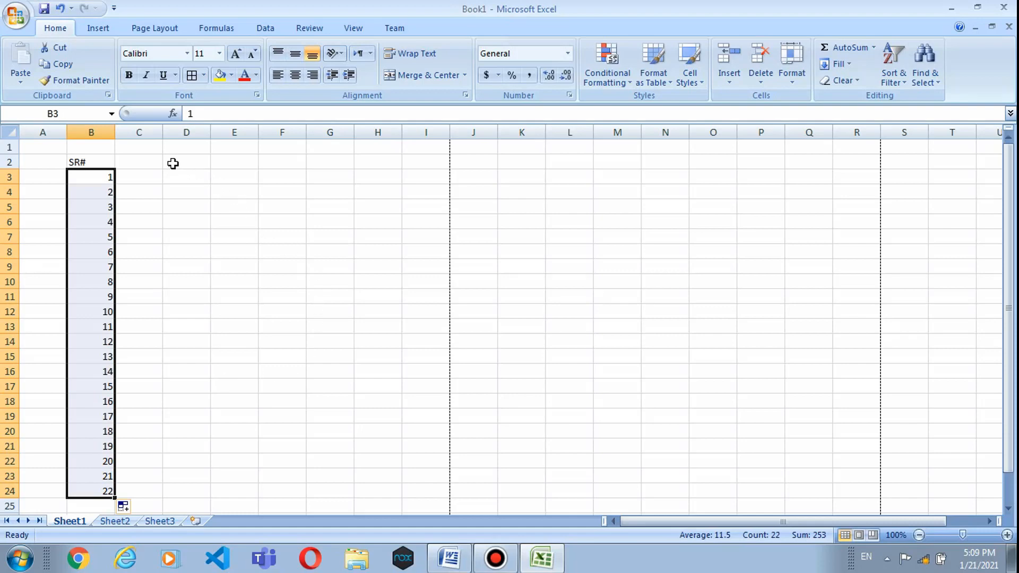
pyautogui.click(173, 164)
# Step: Enter 5, 10 and 15 in D3:D5 and extend the series down to D24 with AutoFill
pyautogui.click(187, 178)
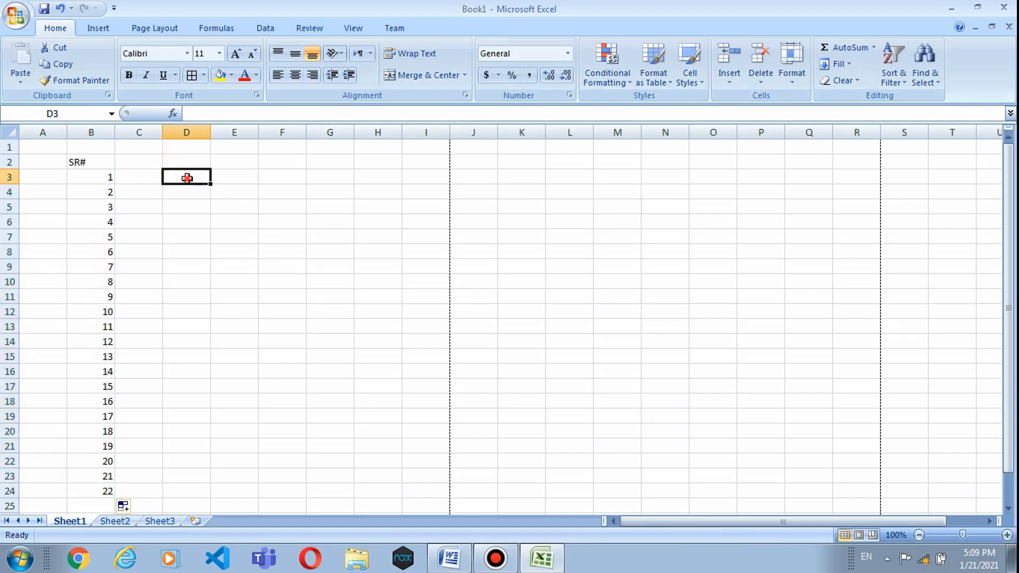
pyautogui.write('5')
pyautogui.press('Return')
pyautogui.write('1')
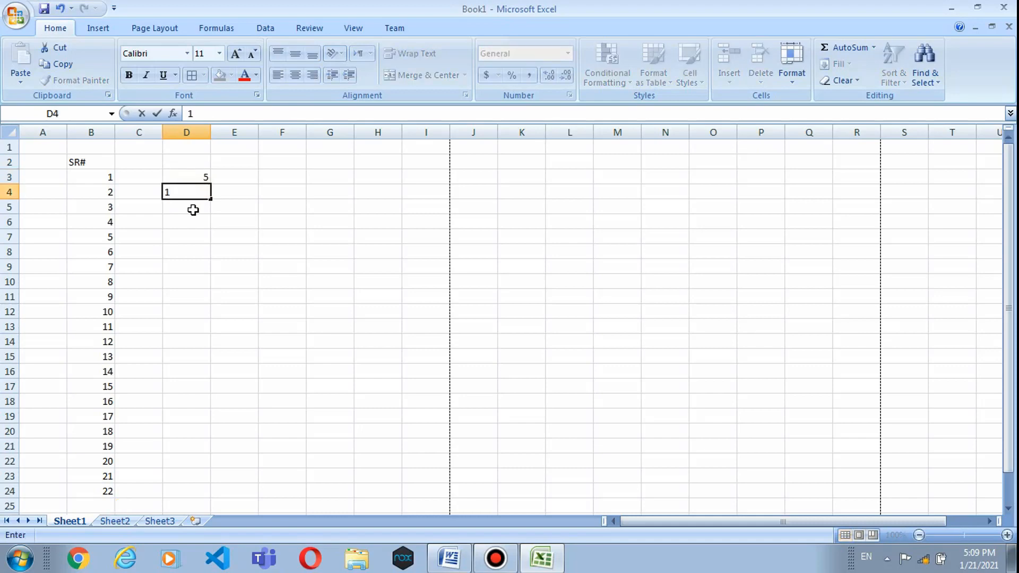
pyautogui.write('0')
pyautogui.click(193, 210)
pyautogui.write('15')
pyautogui.click(198, 218)
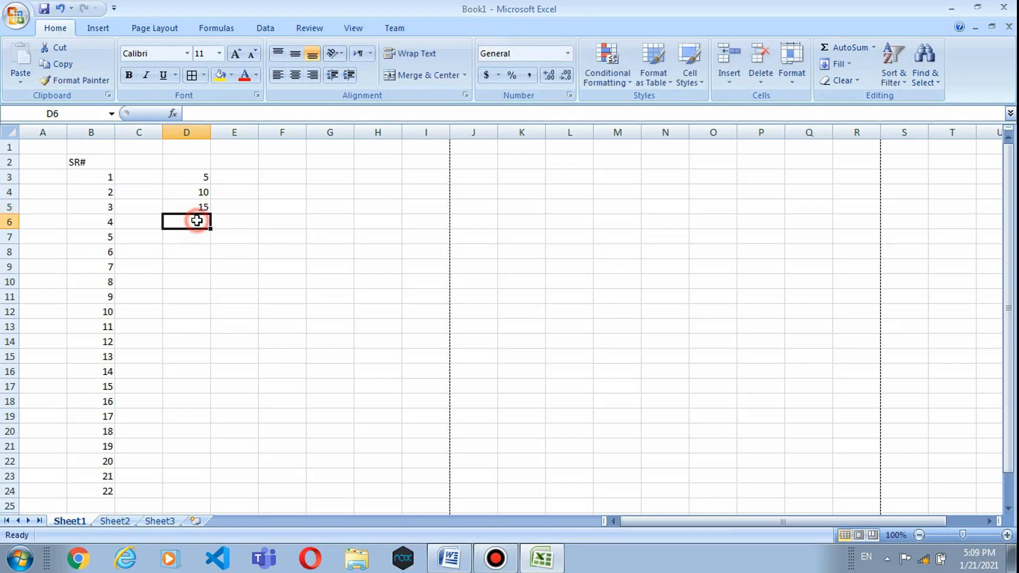
pyautogui.moveTo(189, 178); pyautogui.dragTo(189, 204)
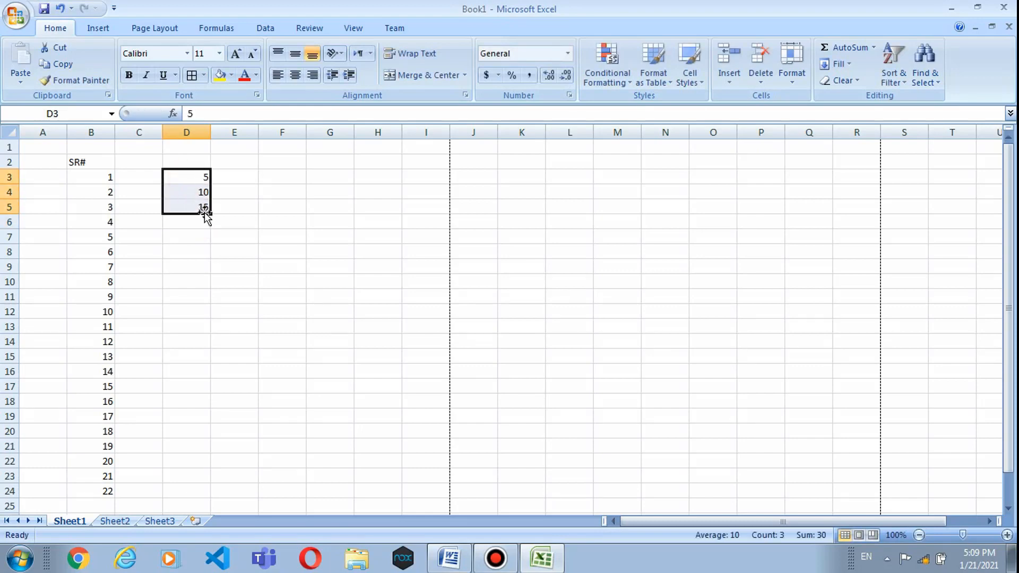
pyautogui.moveTo(210, 213); pyautogui.dragTo(219, 493)
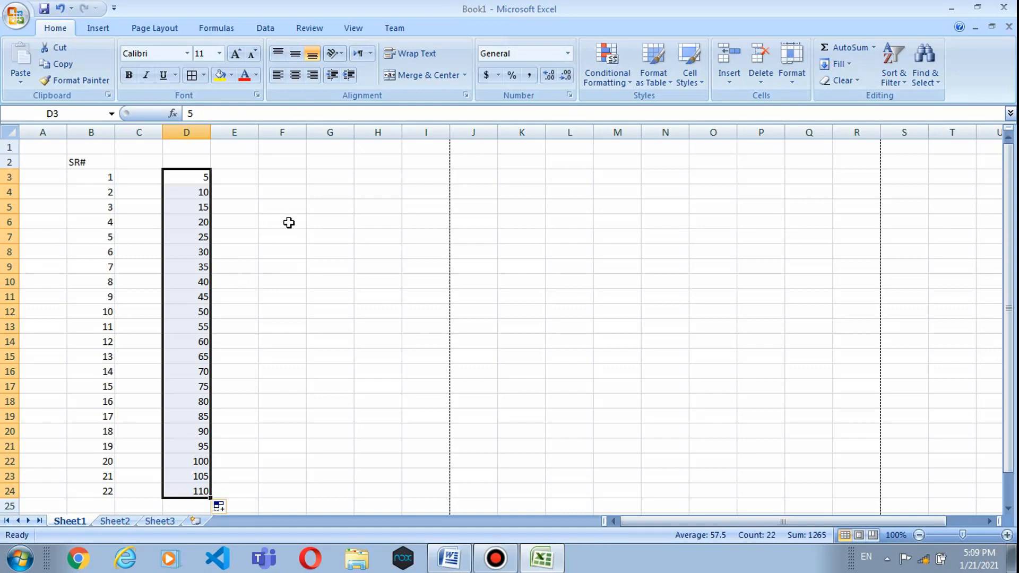
# Step: Try to fill a weekday series down column F from the single entry Moday in F3, and clear the filled cells
pyautogui.click(270, 180)
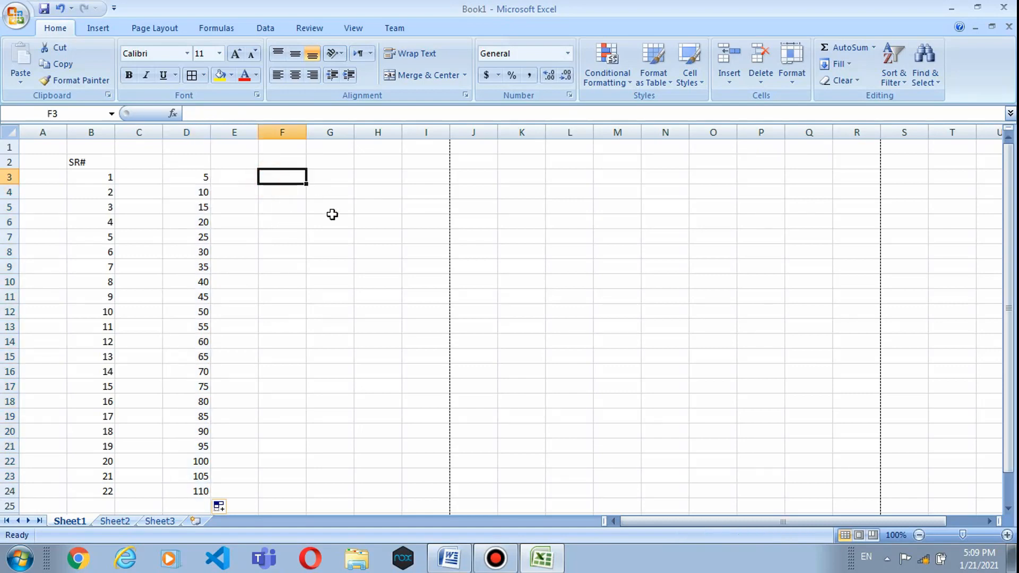
pyautogui.write('Moday')
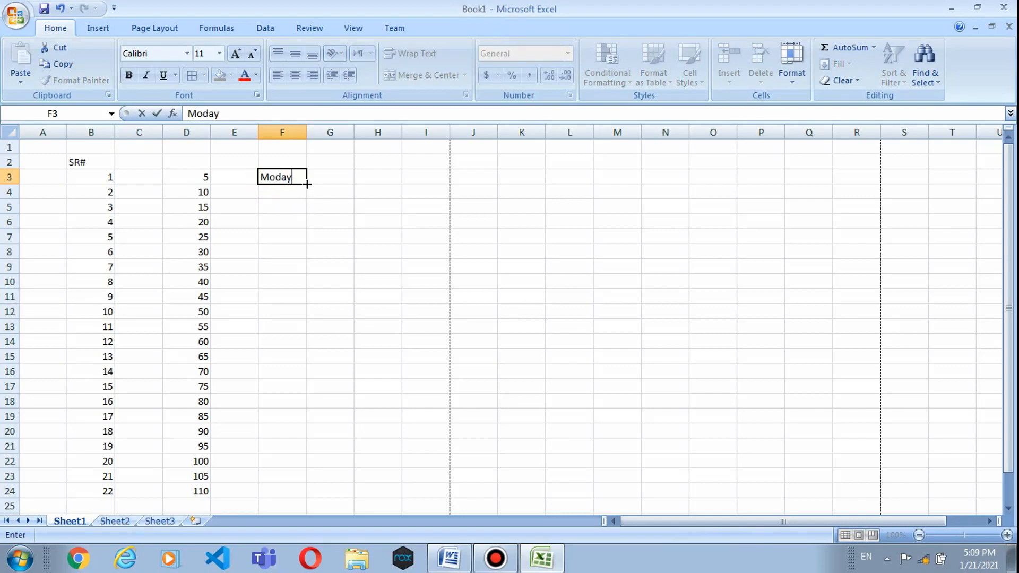
pyautogui.moveTo(307, 184); pyautogui.dragTo(313, 318)
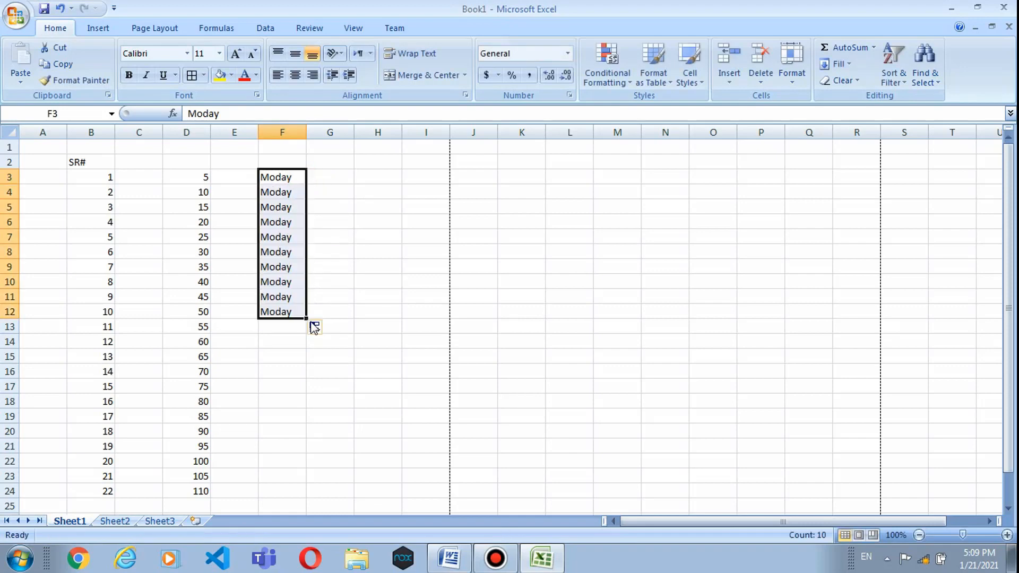
pyautogui.hotkey('ctrl', 'z')
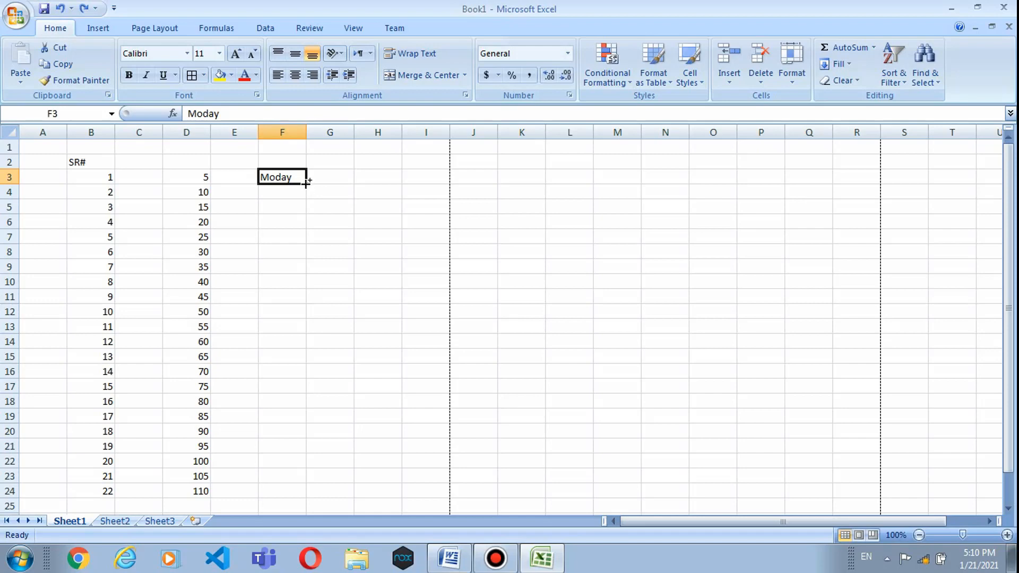
pyautogui.moveTo(306, 183); pyautogui.dragTo(317, 356)
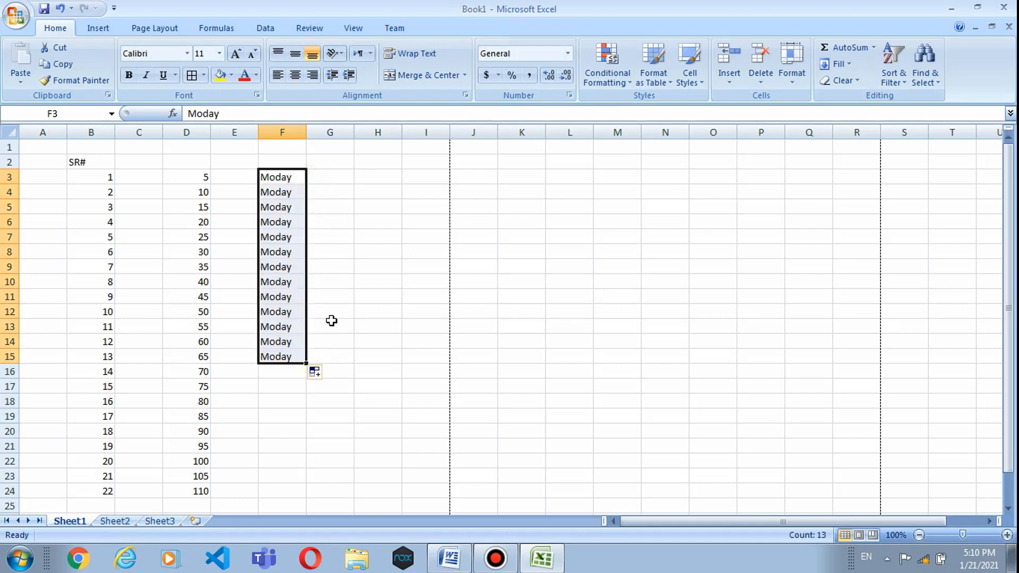
pyautogui.press('Delete')
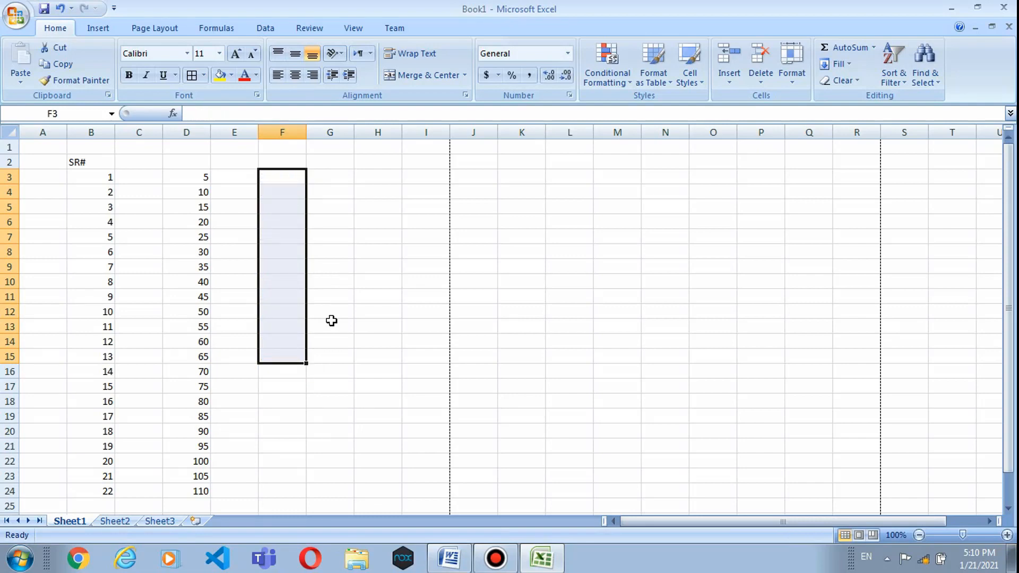
# Step: Enter Monday, Tuesday and Wednesday in cells F3:F5
pyautogui.write('Monday')
pyautogui.press('Return')
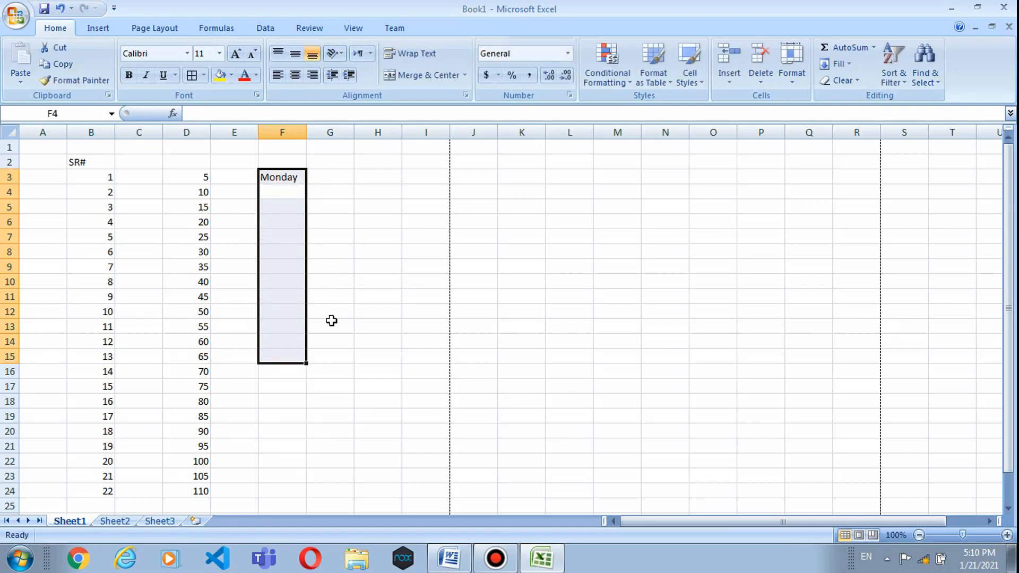
pyautogui.click(321, 162)
pyautogui.click(295, 192)
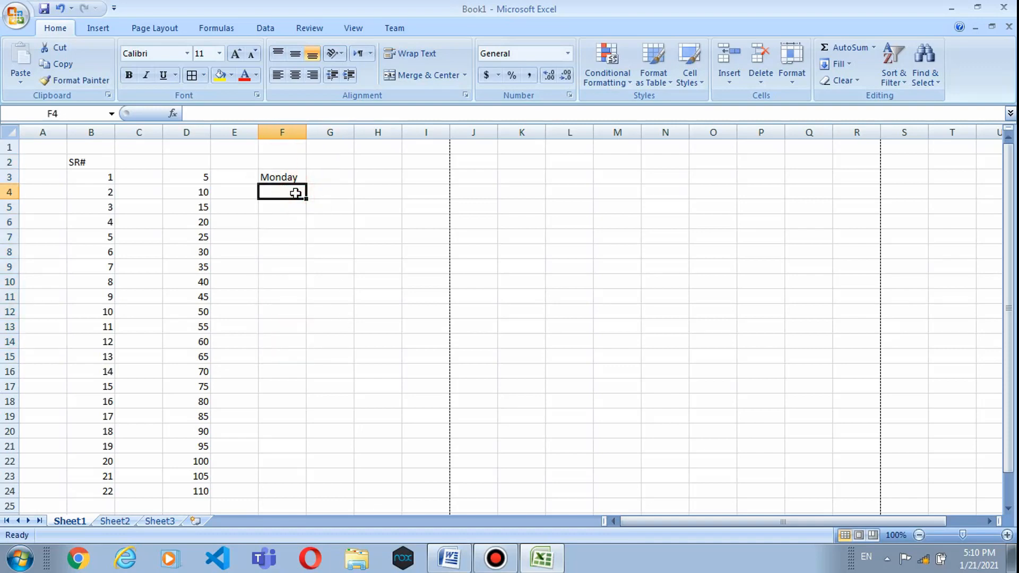
pyautogui.write('Tuesday')
pyautogui.press('Return')
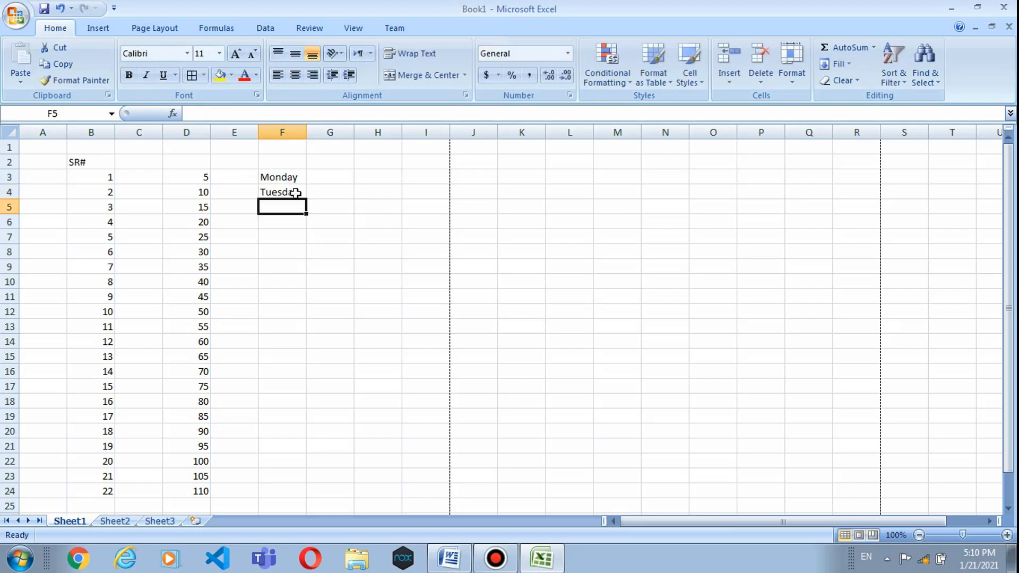
pyautogui.write('Wed')
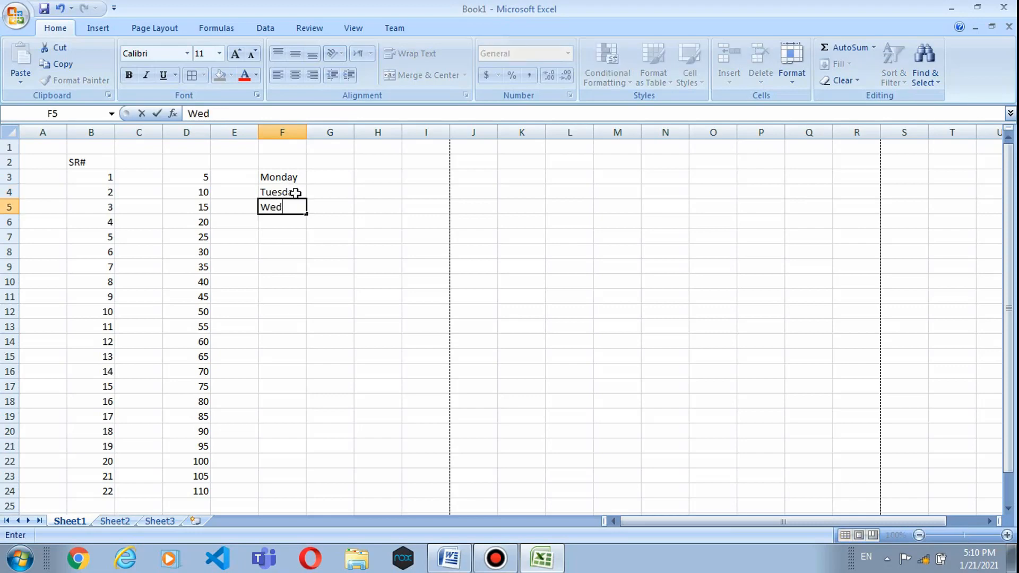
pyautogui.write('nesday')
pyautogui.press('Return')
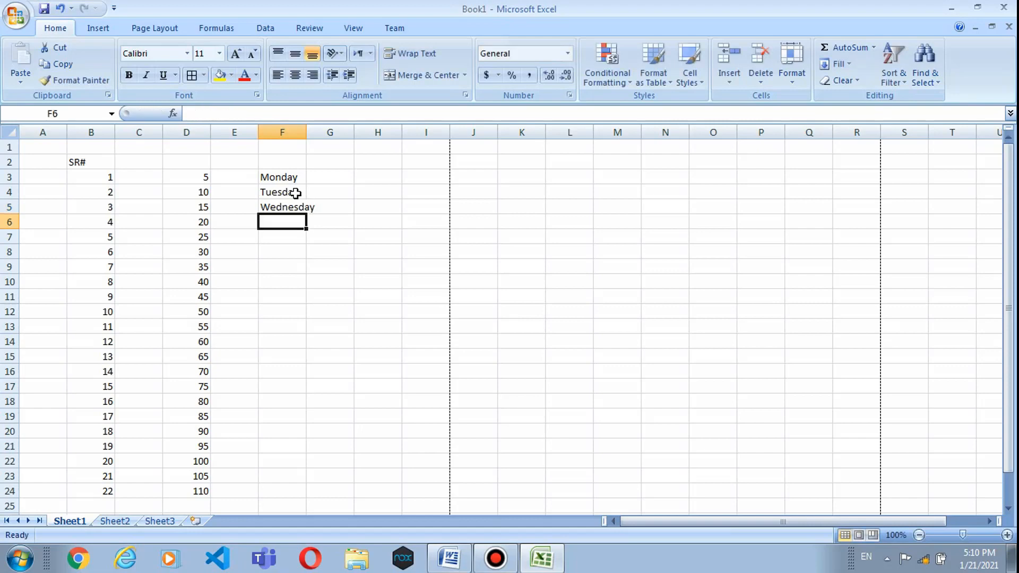
# Step: AutoFit the width of column F and extend the weekdays from F3:F5 down to F9
pyautogui.moveTo(305, 174); pyautogui.dragTo(335, 212)
pyautogui.click(336, 219)
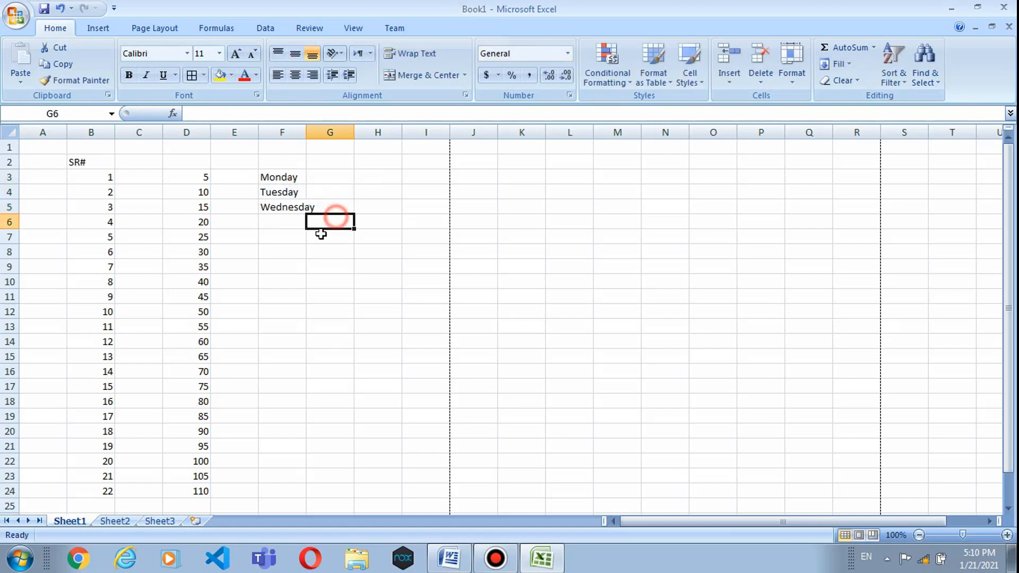
pyautogui.doubleClick(306, 132)
pyautogui.moveTo(296, 173); pyautogui.dragTo(322, 282)
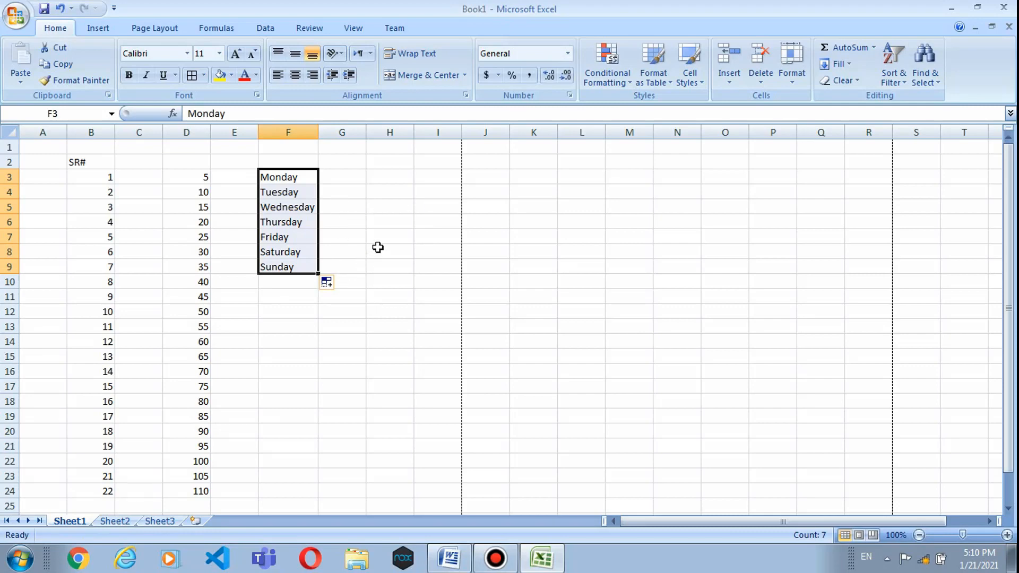
# Step: Enter January, Febrary and March in H3:H5 and extend them down to H23 with AutoFill
pyautogui.click(391, 180)
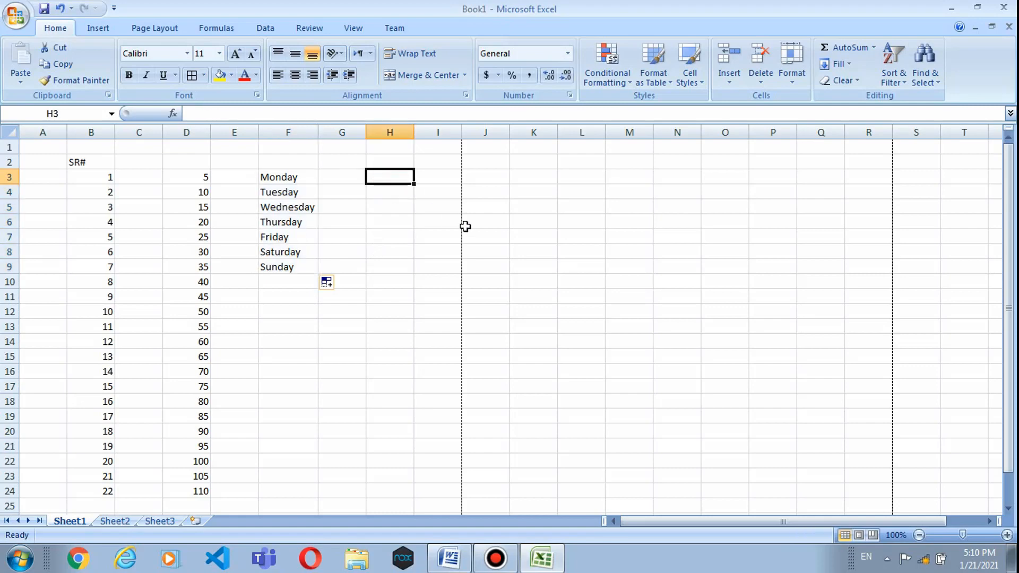
pyautogui.write('January')
pyautogui.press('Return')
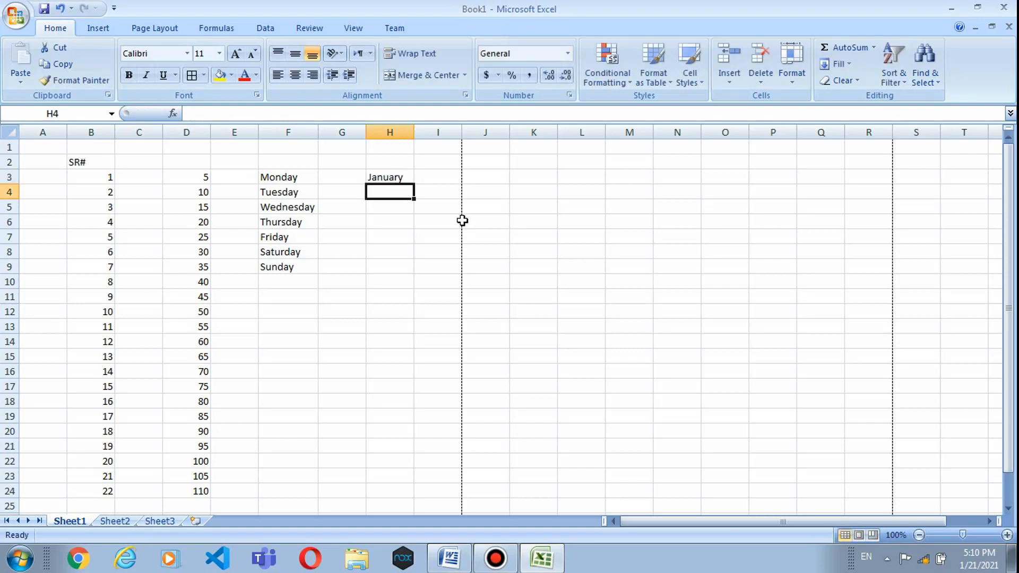
pyautogui.write('Fer')
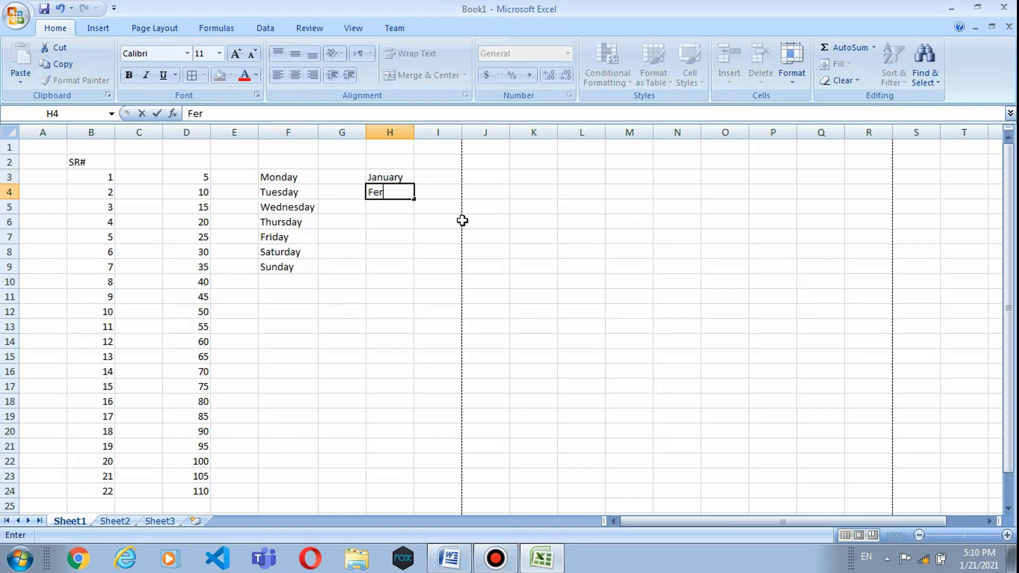
pyautogui.press('BackSpace')
pyautogui.write('brarty')
pyautogui.press('Return')
pyautogui.write('Ma')
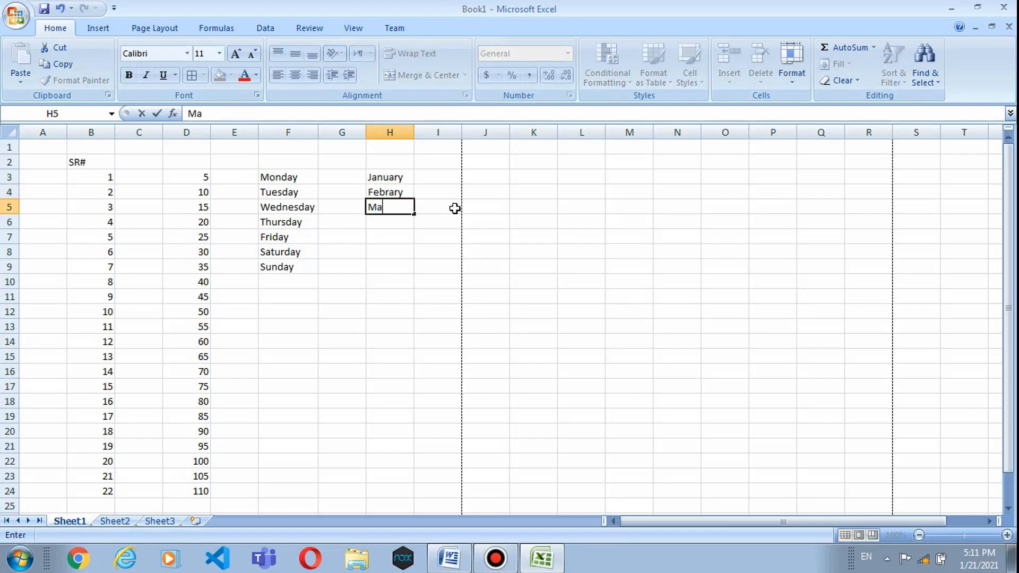
pyautogui.write('rch')
pyautogui.press('Return')
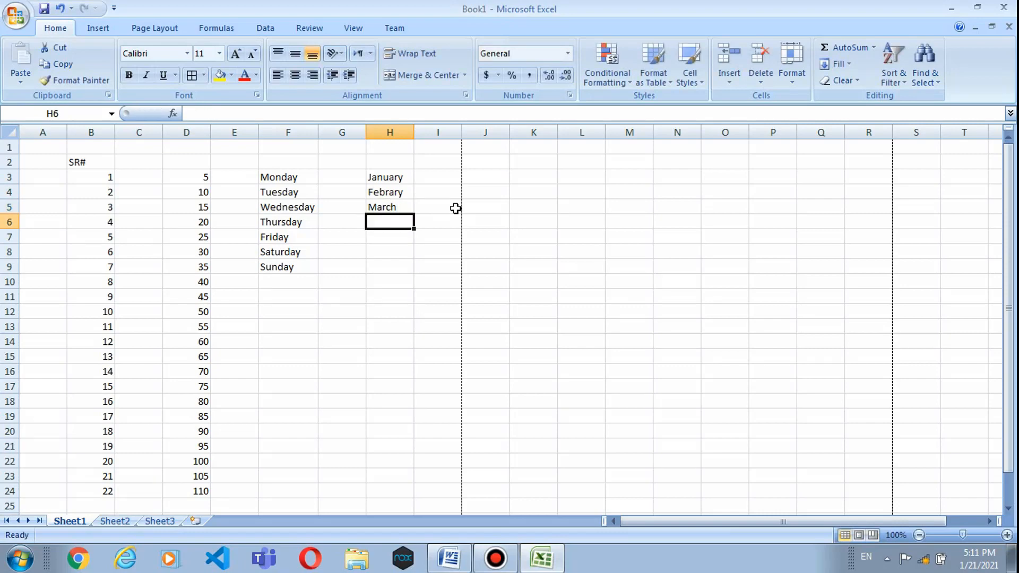
pyautogui.moveTo(391, 176); pyautogui.dragTo(419, 482)
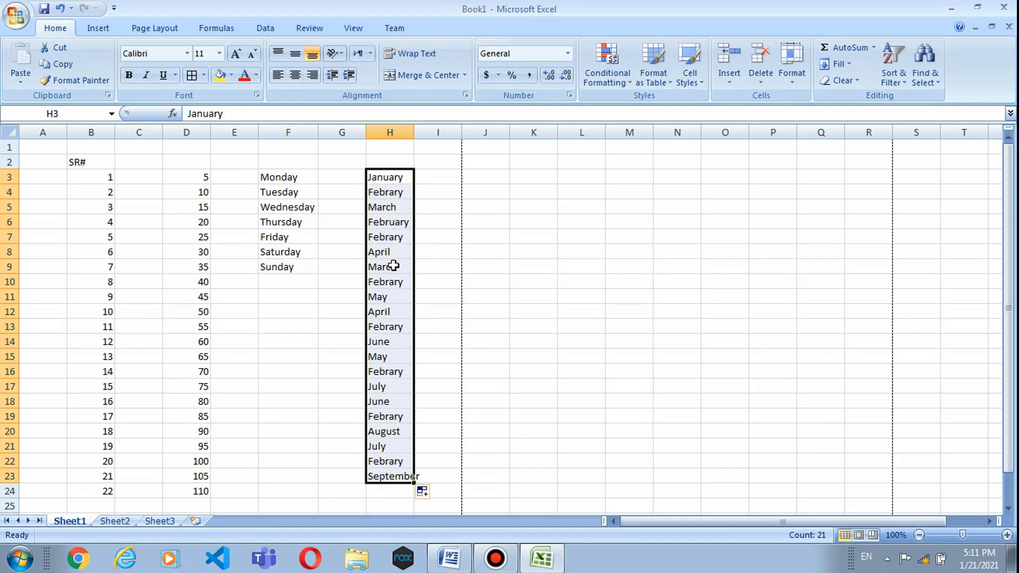
pyautogui.click(399, 222)
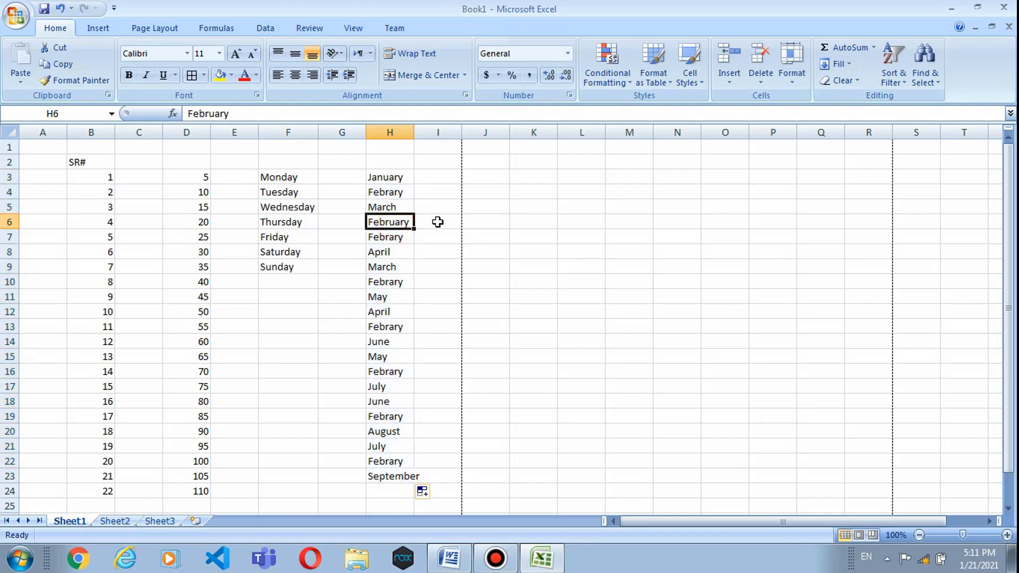
# Step: Replace the misspelled month in H4 with a copy of February from H6
pyautogui.hotkey('ctrl', 'c')
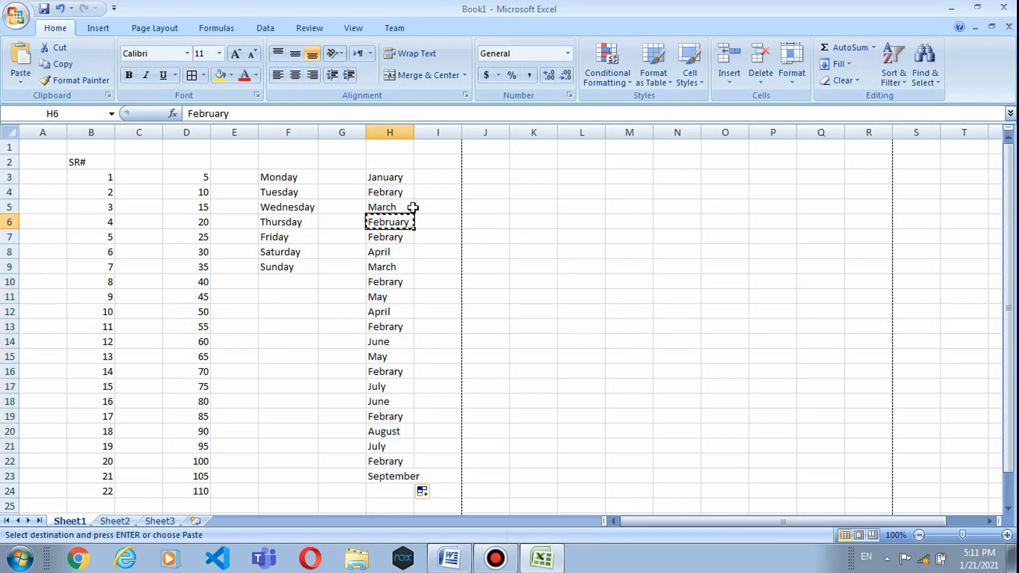
pyautogui.click(383, 194)
pyautogui.hotkey('ctrl', 'v')
# Step: Clear cells H6:H23 and extend the months from H3:H5 down to H19 with AutoFill
pyautogui.click(391, 206)
pyautogui.moveTo(391, 221); pyautogui.dragTo(412, 484)
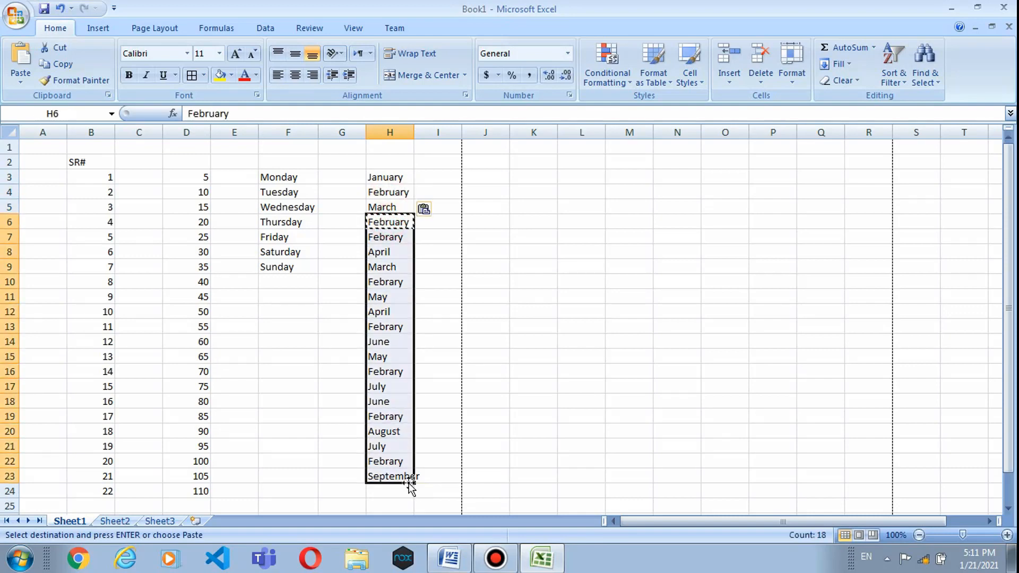
pyautogui.press('Delete')
pyautogui.moveTo(371, 177); pyautogui.dragTo(421, 419)
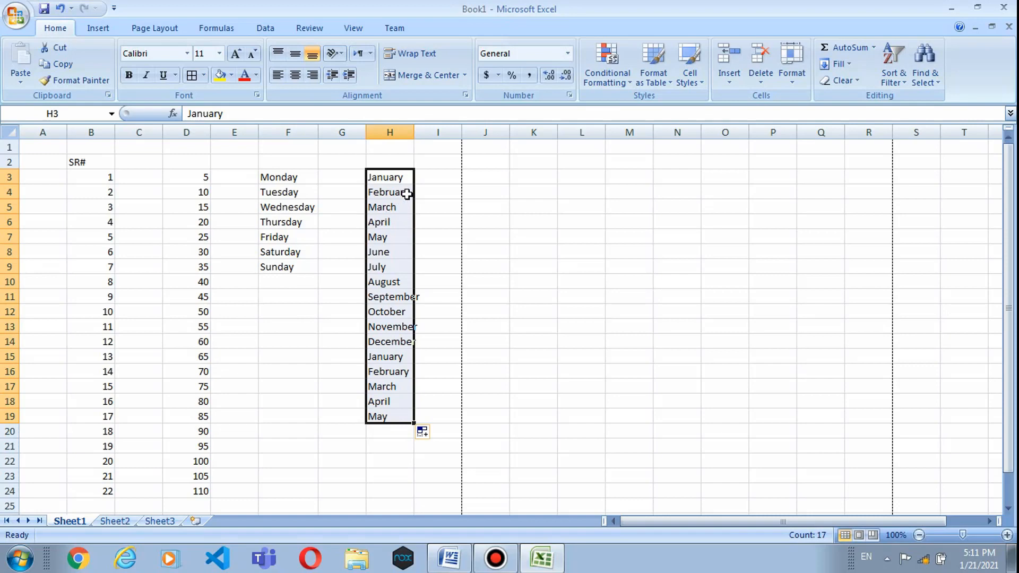
# Step: Enter the abbreviated months Jan, Feb and Mar in cells F13:F15
pyautogui.click(293, 323)
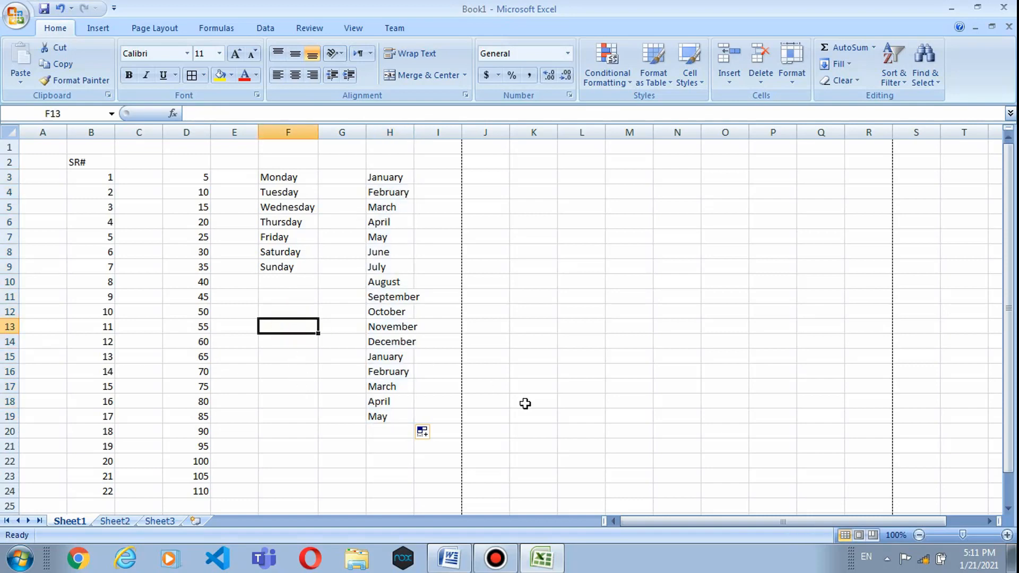
pyautogui.write('Ja')
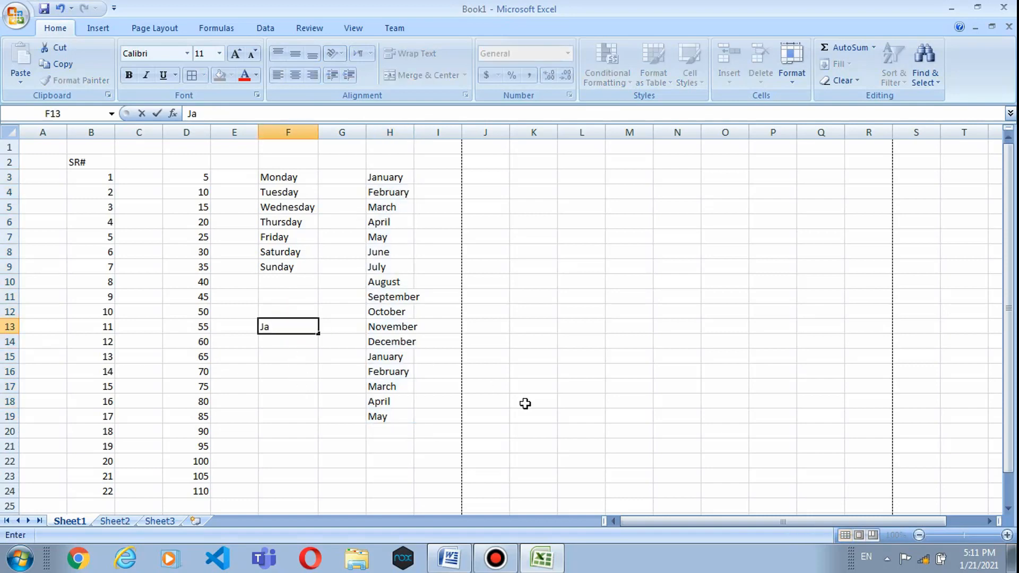
pyautogui.write('n')
pyautogui.press('Return')
pyautogui.write('Feb')
pyautogui.press('Return')
pyautogui.write('M')
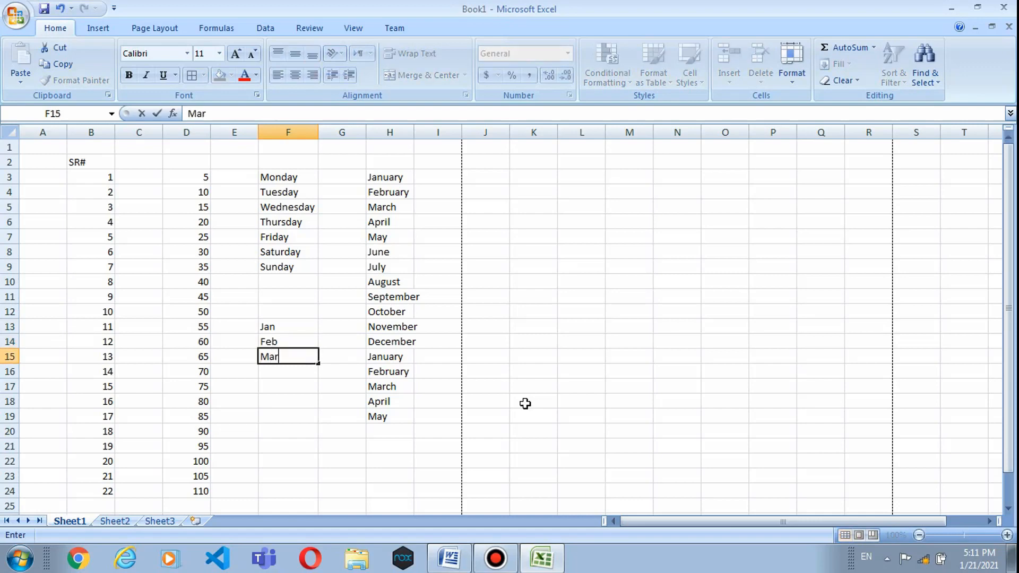
pyautogui.write('ar')
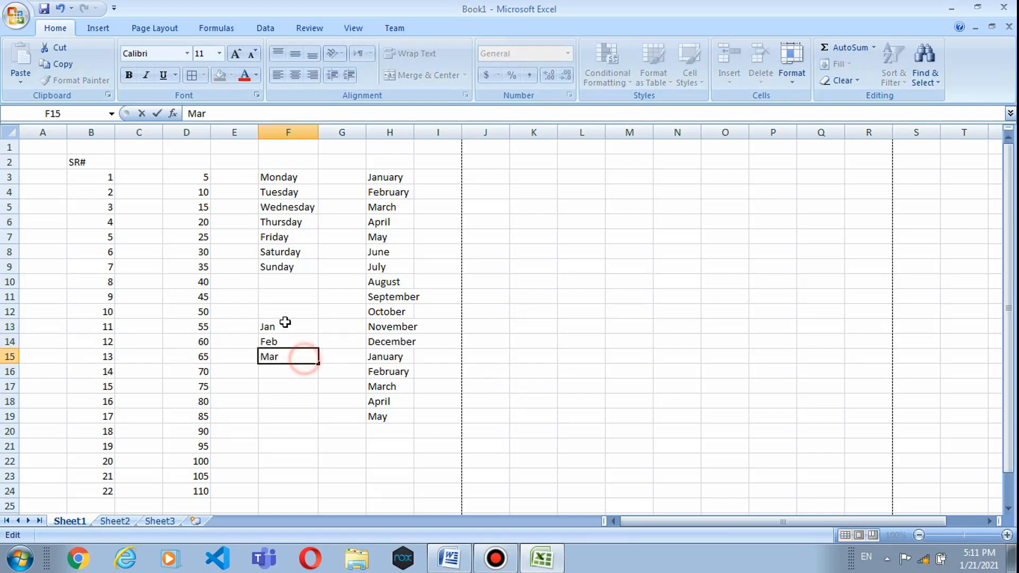
# Step: Extend the abbreviated months from F13:F15 down to F25 with AutoFill
pyautogui.click(276, 365)
pyautogui.moveTo(275, 325); pyautogui.dragTo(313, 508)
pyautogui.click(290, 324)
pyautogui.click(540, 311)
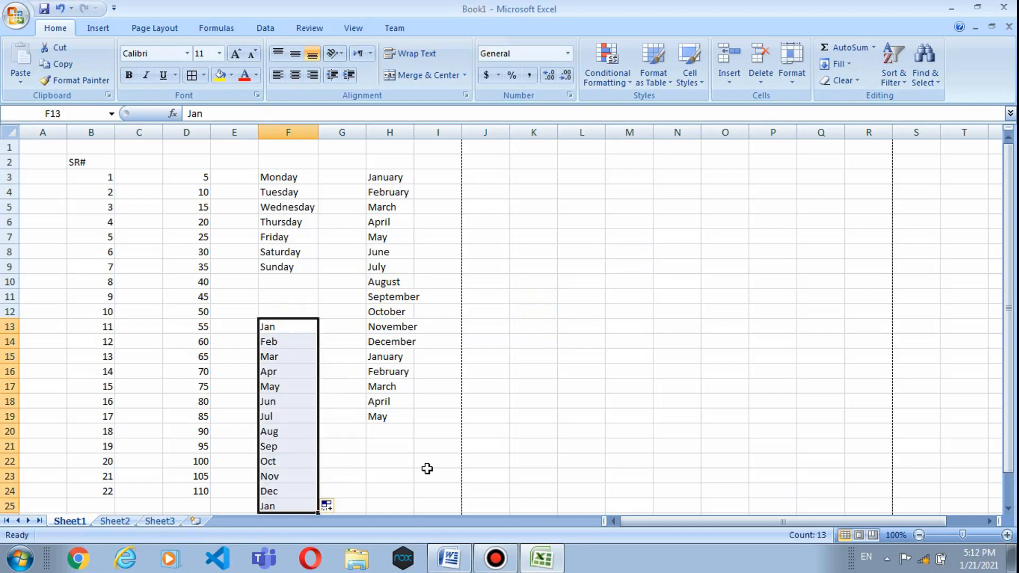
pyautogui.click(573, 450)
pyautogui.scroll(-4, 573, 450)
pyautogui.scroll(2, 575, 445)
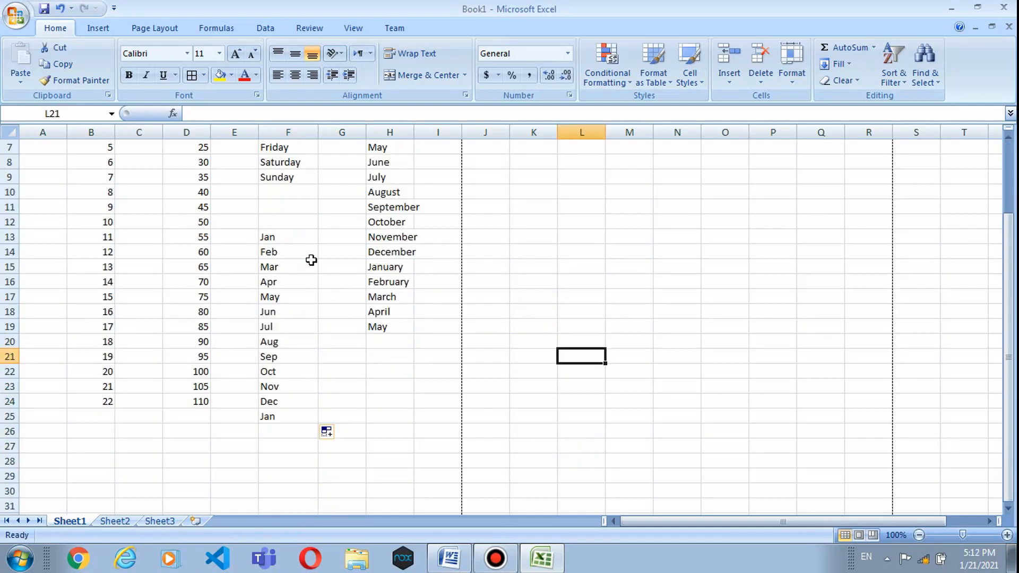
pyautogui.scroll(2, 269, 407)
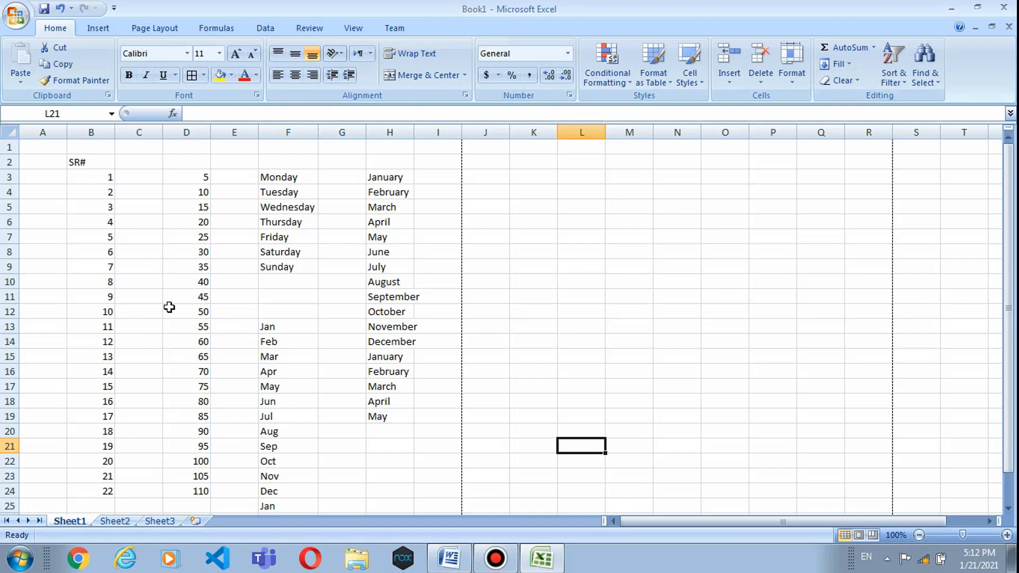
pyautogui.click(146, 289)
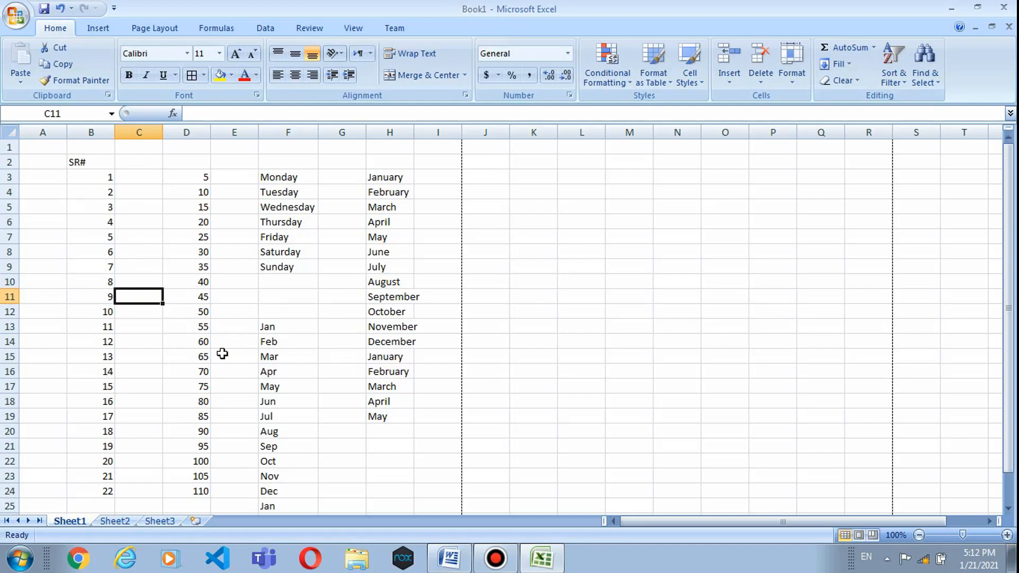
pyautogui.click(144, 328)
pyautogui.click(183, 328)
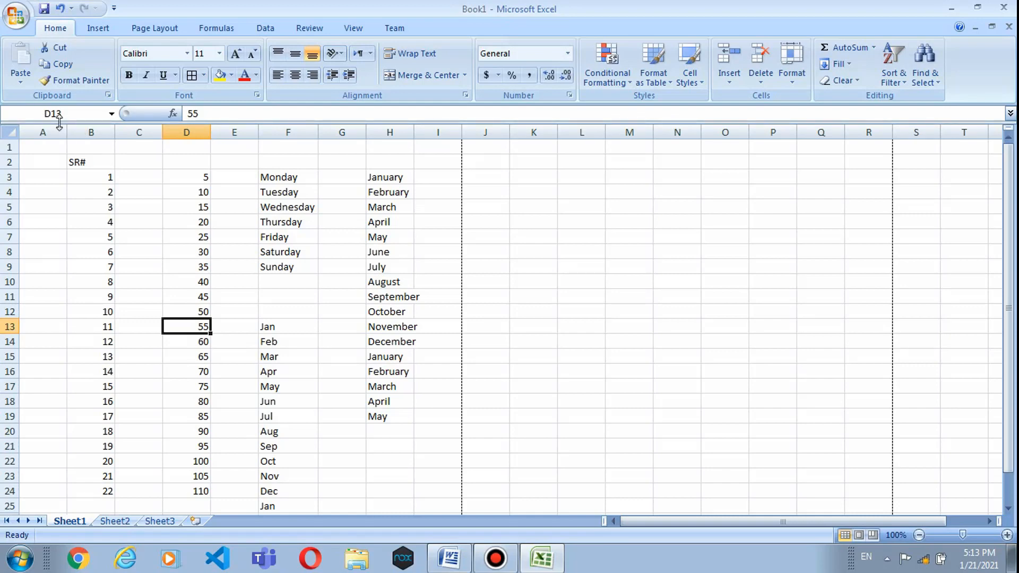
# Step: Clear all the number, weekday and month series in the range A2:H26
pyautogui.moveTo(52, 162); pyautogui.dragTo(412, 473)
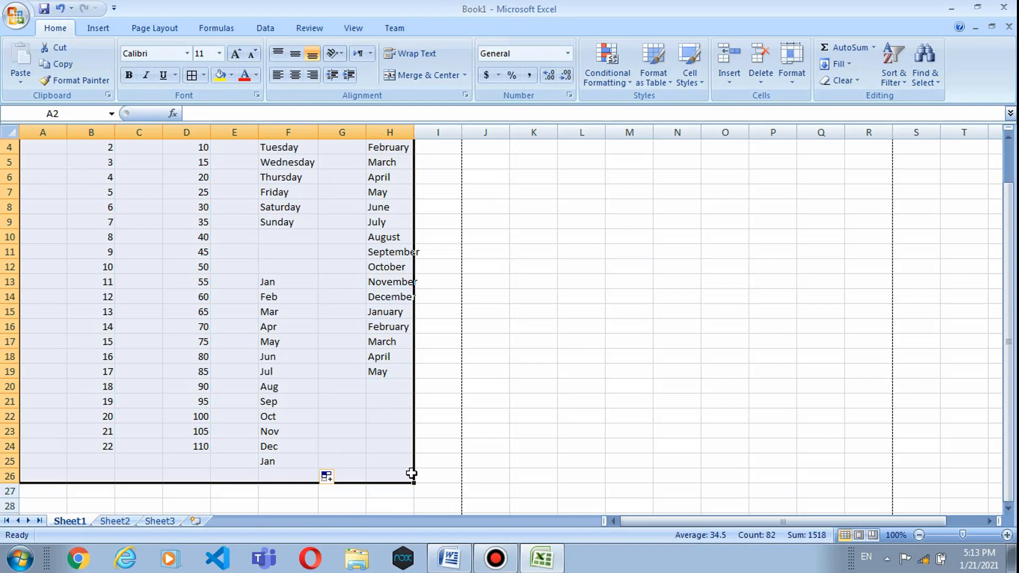
pyautogui.press('Delete')
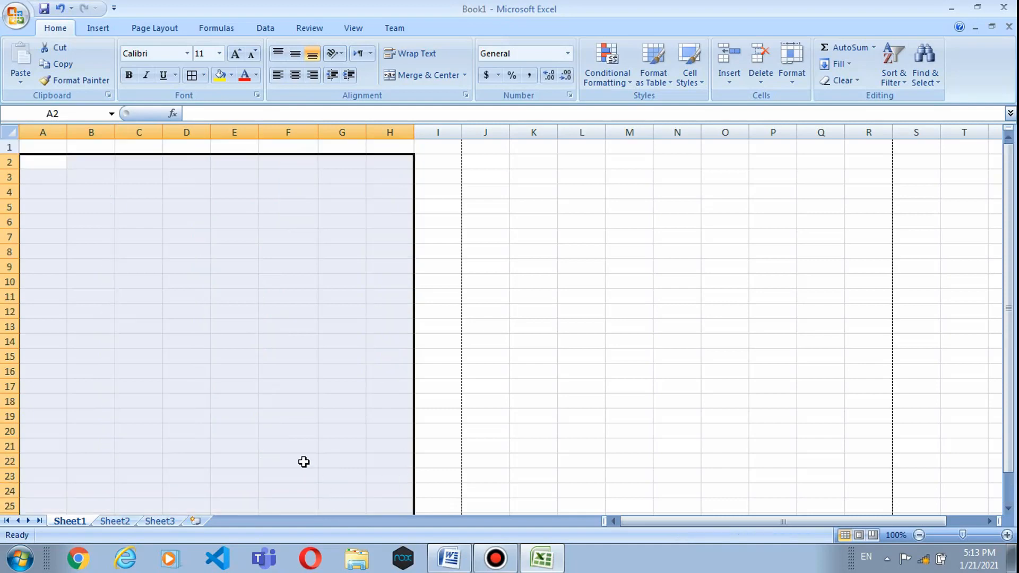
# Step: Examine how far the rows of the empty Sheet1 extend, moving down column A past row 10,500
pyautogui.scroll(-17, 301, 467)
pyautogui.scroll(-12, 302, 477)
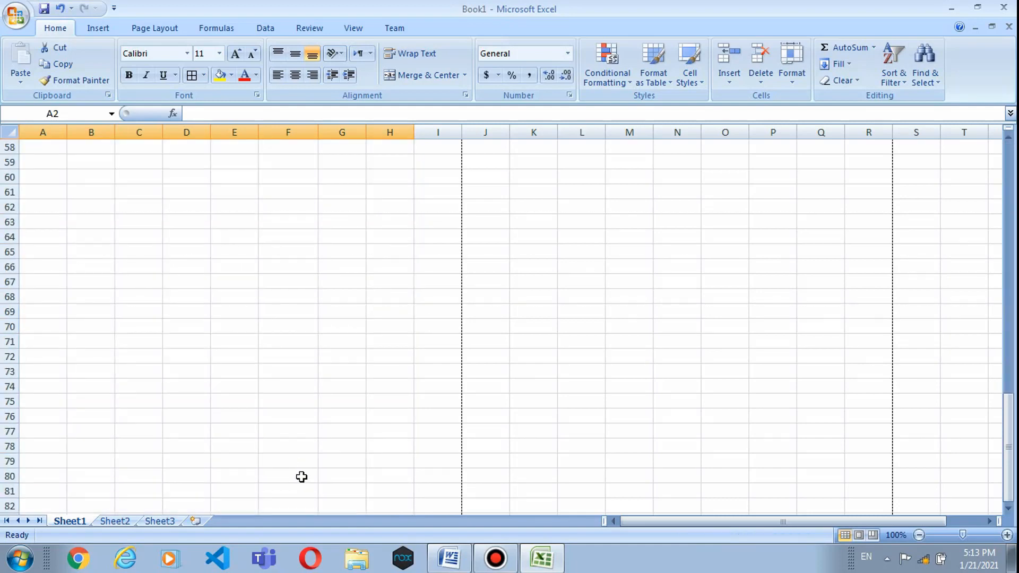
pyautogui.scroll(-16, 302, 477)
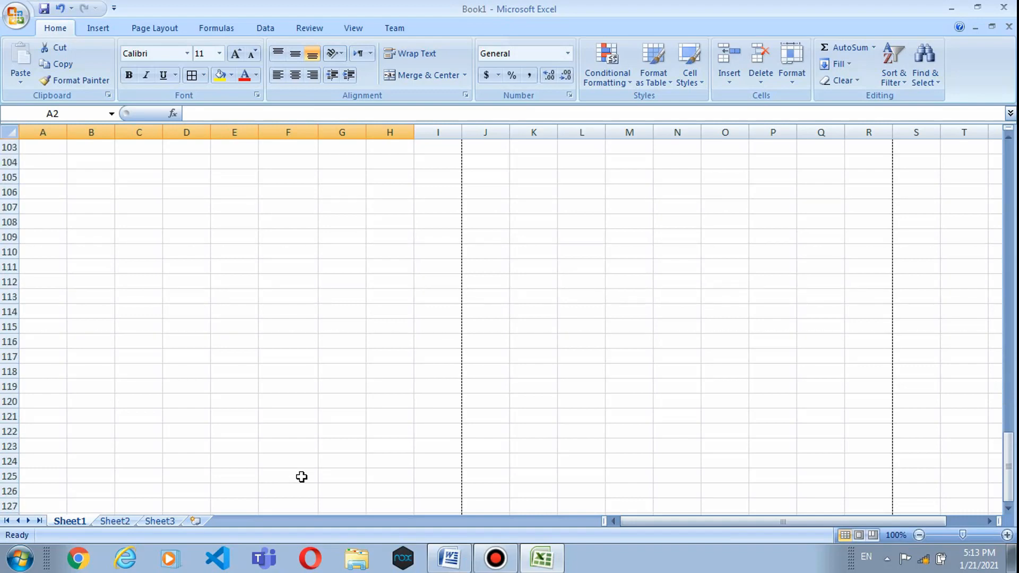
pyautogui.scroll(-5, 301, 476)
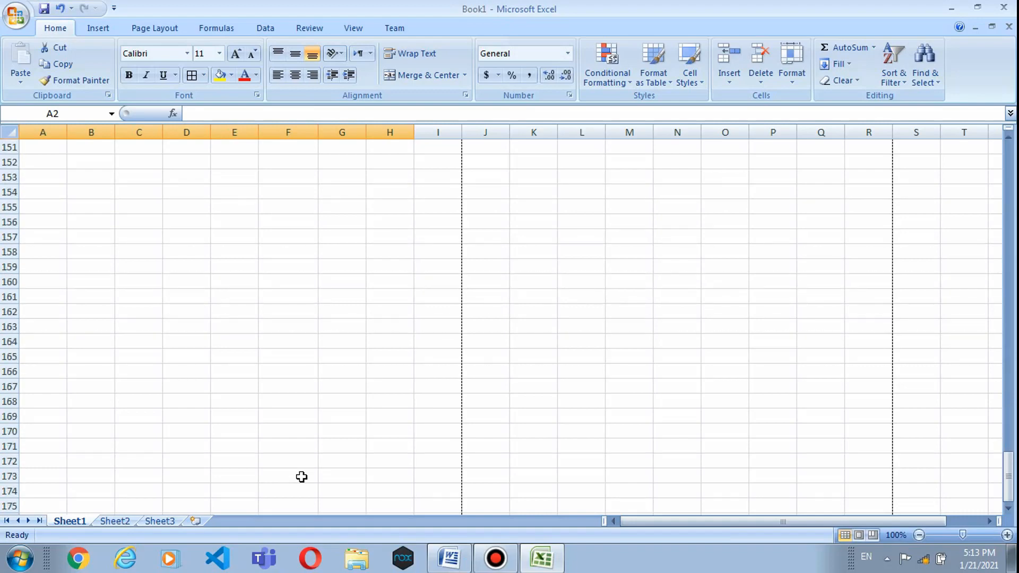
pyautogui.scroll(-5, 302, 477)
pyautogui.scroll(-4, 301, 476)
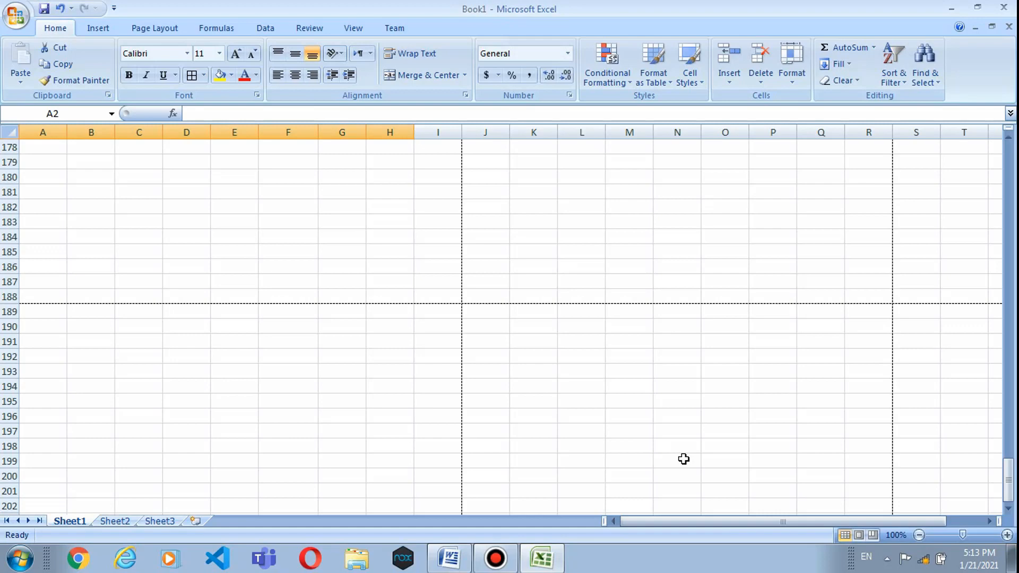
pyautogui.press('pagedown')
pyautogui.press('pagedown')
pyautogui.press('pagedown')
pyautogui.press('pagedown')
pyautogui.press('pagedown')
pyautogui.press('pagedown')
pyautogui.press('pagedown')
pyautogui.press('pagedown')
pyautogui.press('pagedown')
pyautogui.press('pagedown')
pyautogui.press('pagedown')
pyautogui.press('pagedown')
pyautogui.press('pagedown')
pyautogui.press('pagedown')
pyautogui.press('pagedown')
pyautogui.press('pagedown')
pyautogui.press('pagedown')
pyautogui.press('pagedown')
pyautogui.press('pagedown')
pyautogui.press('pagedown')
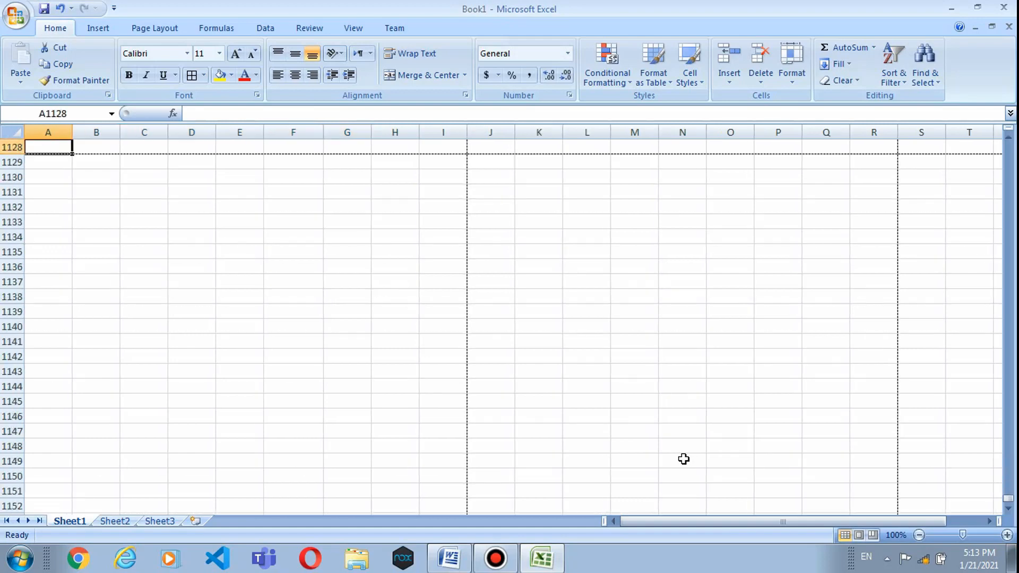
pyautogui.press('pagedown')
pyautogui.press('pagedown')
pyautogui.press('pagedown')
pyautogui.press('pagedown')
pyautogui.press('pagedown')
pyautogui.press('pagedown')
pyautogui.press('pagedown')
pyautogui.press('pagedown')
pyautogui.press('pagedown')
pyautogui.press('pagedown')
pyautogui.press('pagedown')
pyautogui.press('pagedown')
pyautogui.press('pagedown')
pyautogui.press('pagedown')
pyautogui.press('pagedown')
pyautogui.press('pagedown')
pyautogui.press('pagedown')
pyautogui.press('pagedown')
pyautogui.press('pagedown')
pyautogui.press('pagedown')
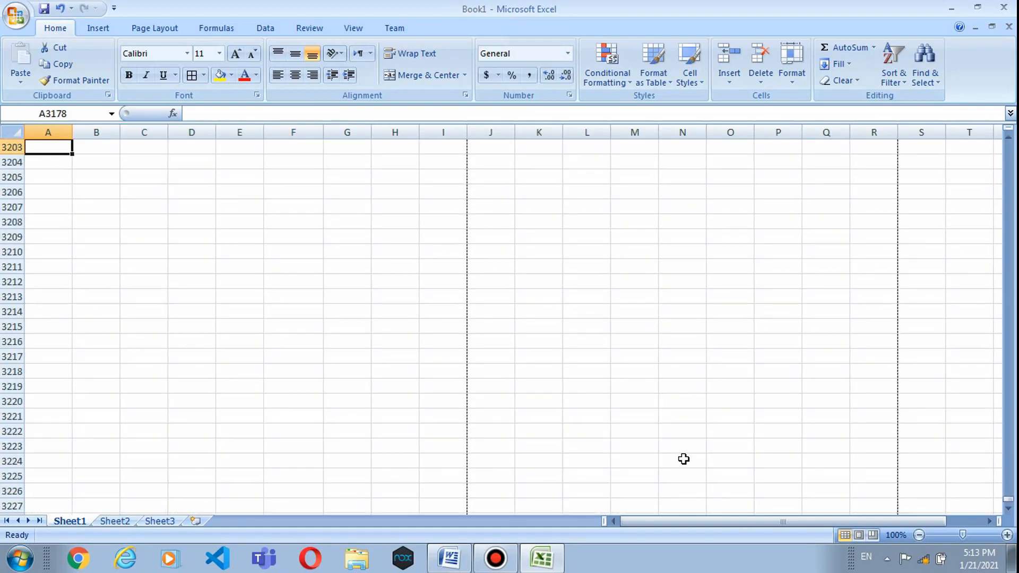
pyautogui.press('pagedown')
pyautogui.press('pagedown')
pyautogui.press('pagedown')
pyautogui.press('pagedown')
pyautogui.press('pagedown')
pyautogui.press('pagedown')
pyautogui.press('pagedown')
pyautogui.press('pagedown')
pyautogui.press('pagedown')
pyautogui.press('pagedown')
pyautogui.press('pagedown')
pyautogui.press('pagedown')
pyautogui.press('pagedown')
pyautogui.press('pagedown')
pyautogui.press('pagedown')
pyautogui.press('pagedown')
pyautogui.press('pagedown')
pyautogui.press('pagedown')
pyautogui.press('pagedown')
pyautogui.press('pagedown')
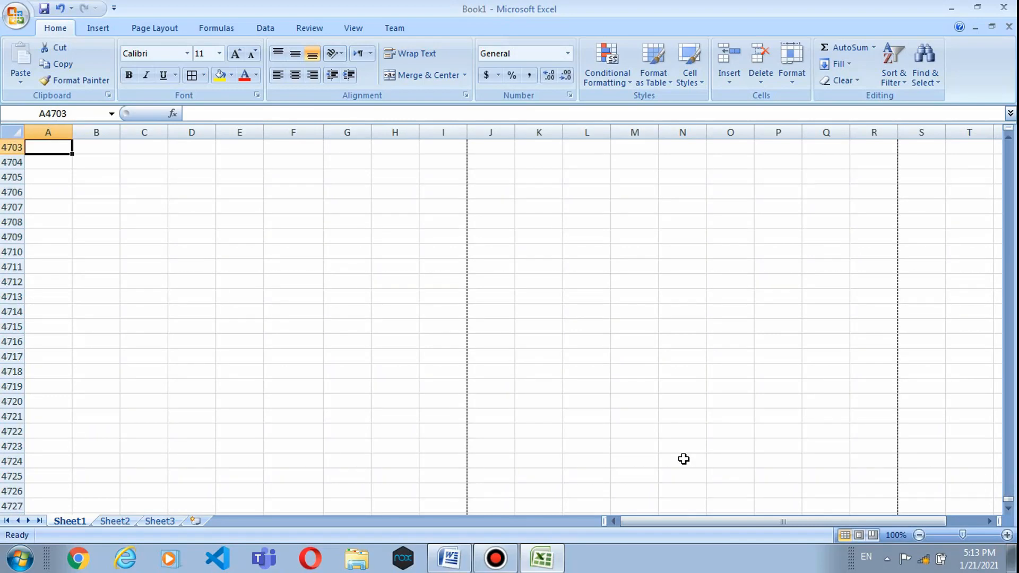
pyautogui.press('End')
pyautogui.press('End')
pyautogui.press('pagedown')
pyautogui.press('pagedown')
pyautogui.press('pagedown')
pyautogui.press('pagedown')
pyautogui.press('pagedown')
pyautogui.press('pagedown')
pyautogui.press('pagedown')
pyautogui.press('pagedown')
pyautogui.press('pagedown')
pyautogui.press('pagedown')
pyautogui.press('pagedown')
pyautogui.press('pagedown')
pyautogui.press('pagedown')
pyautogui.press('pagedown')
pyautogui.press('pagedown')
pyautogui.press('pagedown')
pyautogui.press('pagedown')
pyautogui.press('pagedown')
pyautogui.press('pagedown')
pyautogui.press('pagedown')
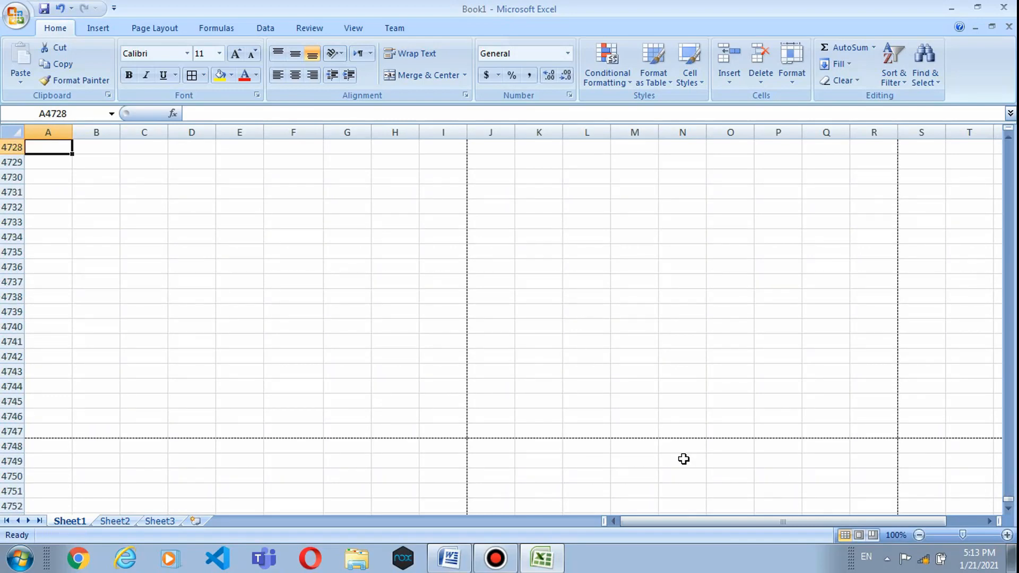
pyautogui.press('pagedown')
pyautogui.press('pagedown')
pyautogui.press('pagedown')
pyautogui.press('pagedown')
pyautogui.press('pagedown')
pyautogui.press('pagedown')
pyautogui.press('pagedown')
pyautogui.press('pagedown')
pyautogui.press('pagedown')
pyautogui.press('pagedown')
pyautogui.press('pagedown')
pyautogui.press('pagedown')
pyautogui.press('pagedown')
pyautogui.press('pagedown')
pyautogui.press('pagedown')
pyautogui.press('pagedown')
pyautogui.press('pagedown')
pyautogui.press('pagedown')
pyautogui.press('pagedown')
pyautogui.press('pagedown')
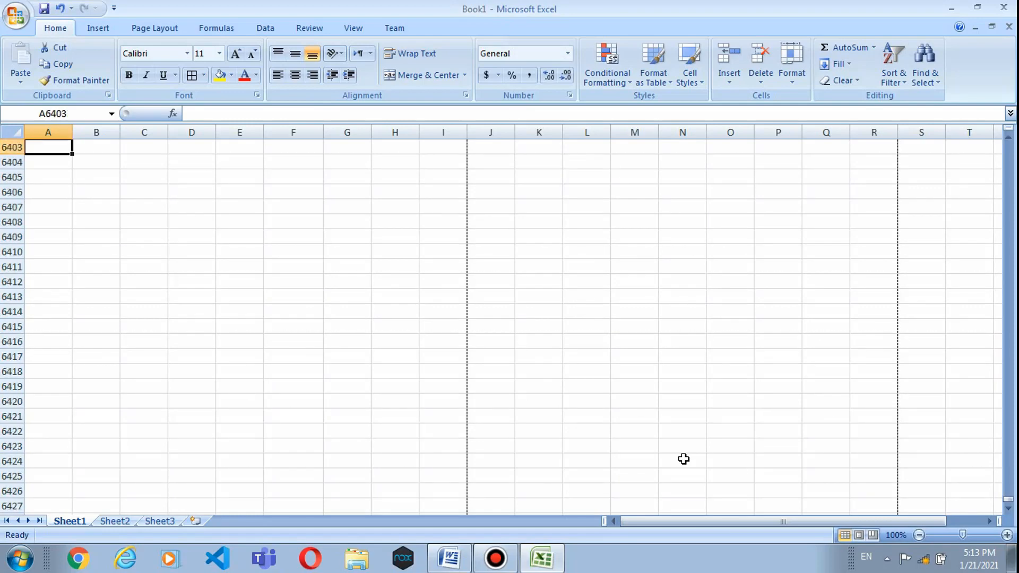
pyautogui.press('pagedown')
pyautogui.press('pagedown')
pyautogui.press('pagedown')
pyautogui.press('pagedown')
pyautogui.press('pagedown')
pyautogui.press('pagedown')
pyautogui.press('pagedown')
pyautogui.press('pagedown')
pyautogui.press('pagedown')
pyautogui.press('pagedown')
pyautogui.press('pagedown')
pyautogui.press('pagedown')
pyautogui.press('pagedown')
pyautogui.press('pagedown')
pyautogui.press('pagedown')
pyautogui.press('pagedown')
pyautogui.press('pagedown')
pyautogui.press('pagedown')
pyautogui.press('pagedown')
pyautogui.press('pagedown')
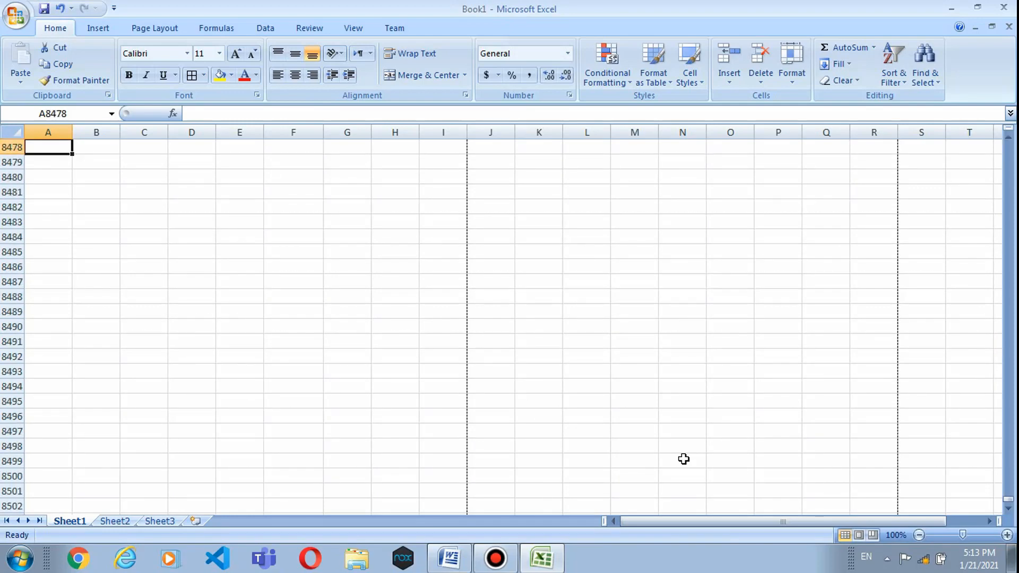
pyautogui.press('pagedown')
pyautogui.press('pagedown')
pyautogui.press('pagedown')
pyautogui.press('pagedown')
pyautogui.press('pagedown')
pyautogui.press('pagedown')
pyautogui.press('pagedown')
pyautogui.press('pagedown')
pyautogui.press('pagedown')
pyautogui.press('pagedown')
pyautogui.press('pagedown')
pyautogui.press('pagedown')
pyautogui.press('pagedown')
pyautogui.press('pagedown')
pyautogui.press('pagedown')
pyautogui.press('pagedown')
pyautogui.press('pagedown')
pyautogui.press('pagedown')
pyautogui.press('pagedown')
pyautogui.press('pagedown')
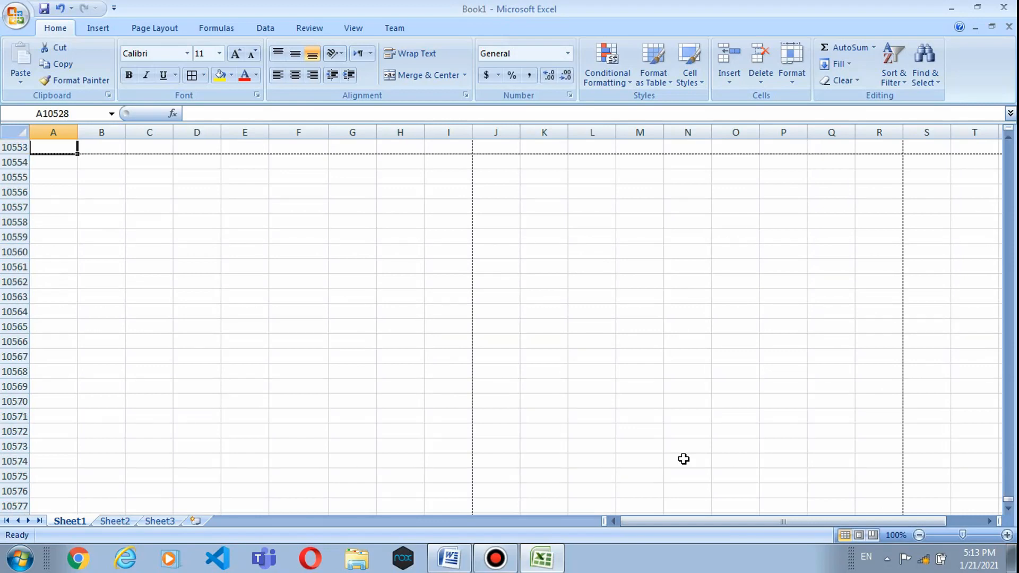
# Step: Continue down column A of the empty Sheet1 past row 27,100 to examine how far the worksheet rows extend
pyautogui.press('pagedown')
pyautogui.press('pagedown')
pyautogui.press('pagedown')
pyautogui.press('pagedown')
pyautogui.press('pagedown')
pyautogui.press('pagedown')
pyautogui.press('pagedown')
pyautogui.press('pagedown')
pyautogui.press('pagedown')
pyautogui.press('pagedown')
pyautogui.press('pagedown')
pyautogui.press('pagedown')
pyautogui.press('pagedown')
pyautogui.press('pagedown')
pyautogui.press('pagedown')
pyautogui.press('pagedown')
pyautogui.press('pagedown')
pyautogui.press('pagedown')
pyautogui.press('pagedown')
pyautogui.press('pagedown')
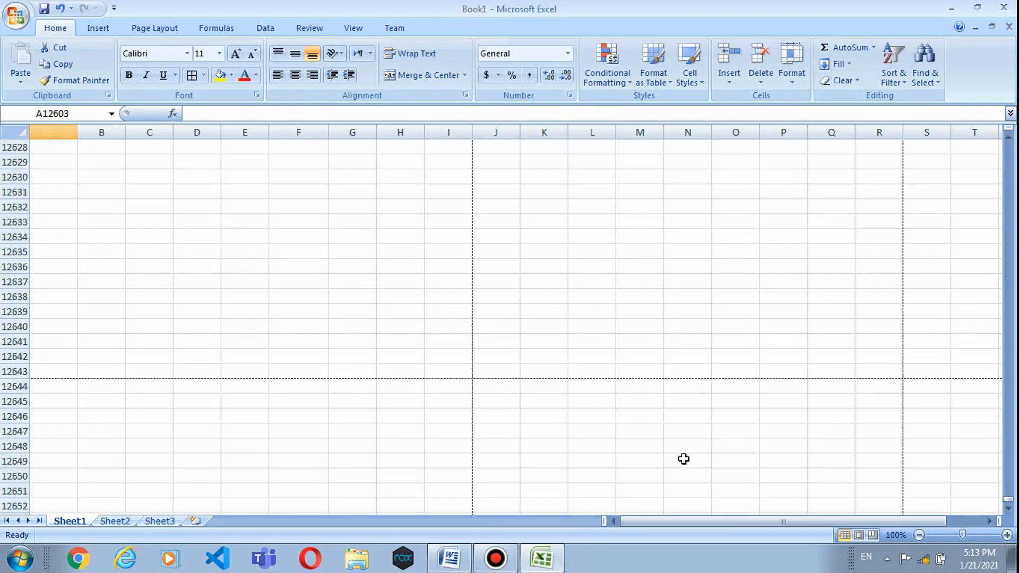
pyautogui.press('pagedown')
pyautogui.press('pagedown')
pyautogui.press('pagedown')
pyautogui.press('pagedown')
pyautogui.press('pagedown')
pyautogui.press('pagedown')
pyautogui.press('pagedown')
pyautogui.press('pagedown')
pyautogui.press('pagedown')
pyautogui.press('pagedown')
pyautogui.press('pagedown')
pyautogui.press('pagedown')
pyautogui.press('pagedown')
pyautogui.press('pagedown')
pyautogui.press('pagedown')
pyautogui.press('pagedown')
pyautogui.press('pagedown')
pyautogui.press('pagedown')
pyautogui.press('pagedown')
pyautogui.press('pagedown')
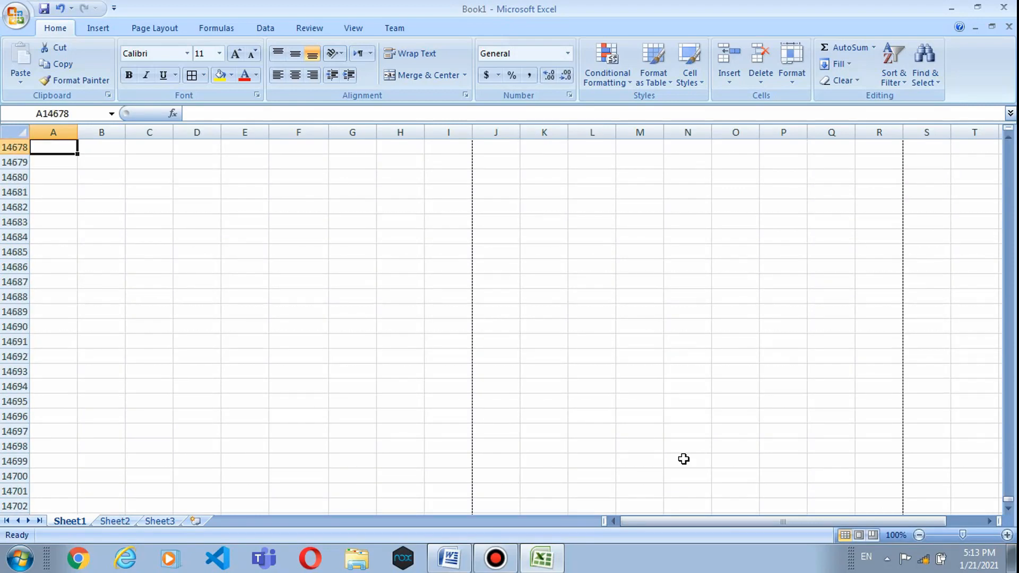
pyautogui.press('pagedown')
pyautogui.press('pagedown')
pyautogui.press('pagedown')
pyautogui.press('pagedown')
pyautogui.press('pagedown')
pyautogui.press('pagedown')
pyautogui.press('pagedown')
pyautogui.press('pagedown')
pyautogui.press('pagedown')
pyautogui.press('pagedown')
pyautogui.press('pagedown')
pyautogui.press('pagedown')
pyautogui.press('pagedown')
pyautogui.press('pagedown')
pyautogui.press('pagedown')
pyautogui.press('pagedown')
pyautogui.press('pagedown')
pyautogui.press('pagedown')
pyautogui.press('pagedown')
pyautogui.press('pagedown')
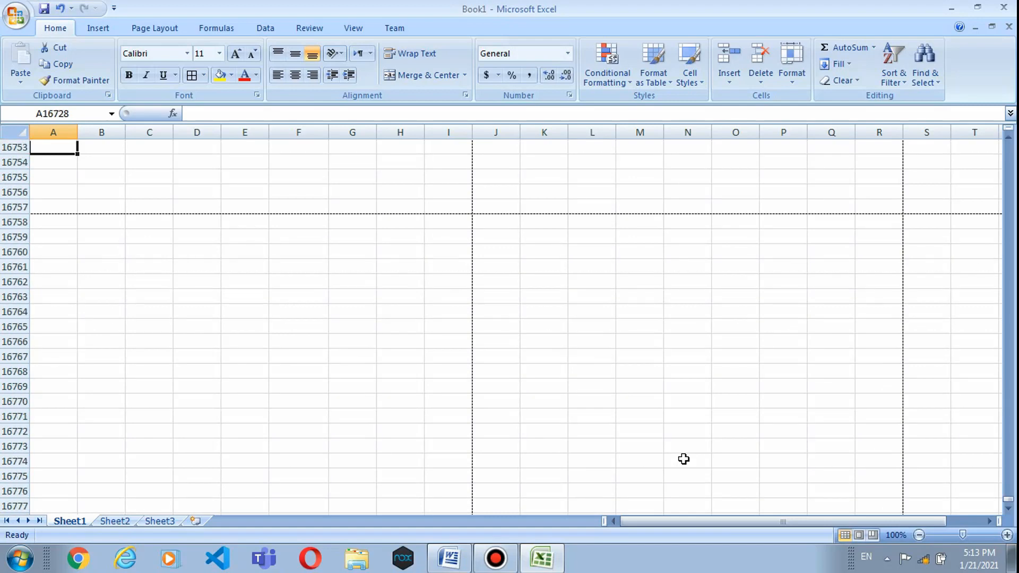
pyautogui.press('pagedown')
pyautogui.press('pagedown')
pyautogui.press('pagedown')
pyautogui.press('pagedown')
pyautogui.press('pagedown')
pyautogui.press('pagedown')
pyautogui.press('pagedown')
pyautogui.press('pagedown')
pyautogui.press('pagedown')
pyautogui.press('pagedown')
pyautogui.press('pagedown')
pyautogui.press('pagedown')
pyautogui.press('pagedown')
pyautogui.press('pagedown')
pyautogui.press('pagedown')
pyautogui.press('pagedown')
pyautogui.press('pagedown')
pyautogui.press('pagedown')
pyautogui.press('pagedown')
pyautogui.press('pagedown')
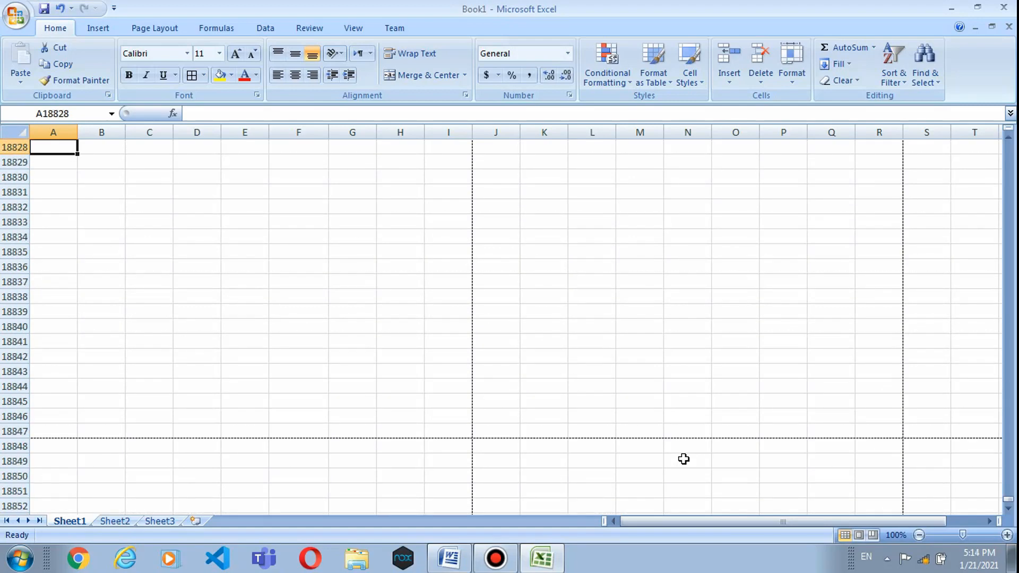
pyautogui.press('pagedown')
pyautogui.press('pagedown')
pyautogui.press('pagedown')
pyautogui.press('pagedown')
pyautogui.press('pagedown')
pyautogui.press('pagedown')
pyautogui.press('pagedown')
pyautogui.press('pagedown')
pyautogui.press('pagedown')
pyautogui.press('pagedown')
pyautogui.press('pagedown')
pyautogui.press('pagedown')
pyautogui.press('pagedown')
pyautogui.press('pagedown')
pyautogui.press('pagedown')
pyautogui.press('pagedown')
pyautogui.press('pagedown')
pyautogui.press('pagedown')
pyautogui.press('pagedown')
pyautogui.press('pagedown')
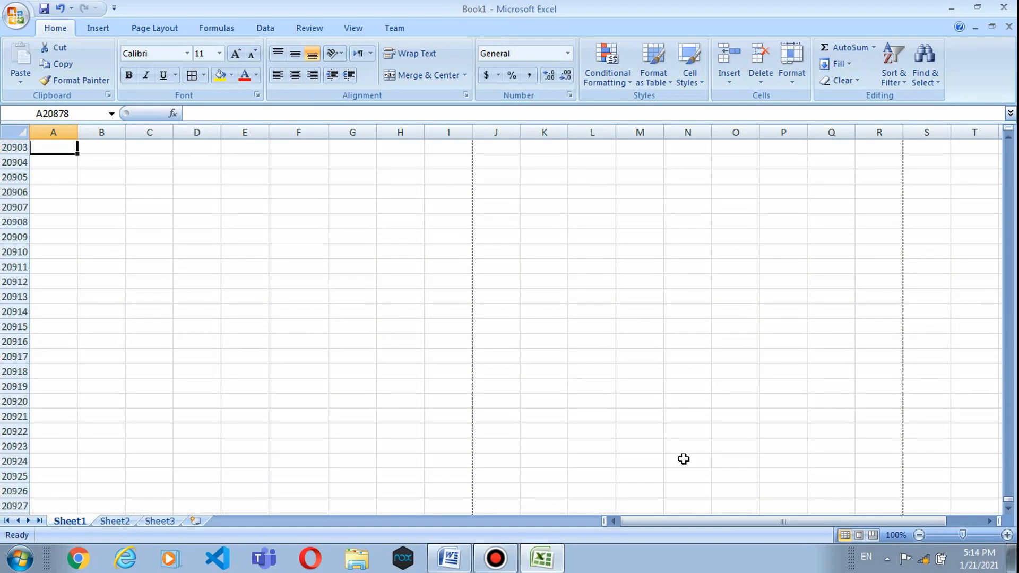
pyautogui.press('pagedown')
pyautogui.press('pagedown')
pyautogui.press('pagedown')
pyautogui.press('pagedown')
pyautogui.press('pagedown')
pyautogui.press('pagedown')
pyautogui.press('pagedown')
pyautogui.press('pagedown')
pyautogui.press('pagedown')
pyautogui.press('pagedown')
pyautogui.press('pagedown')
pyautogui.press('pagedown')
pyautogui.press('pagedown')
pyautogui.press('pagedown')
pyautogui.press('pagedown')
pyautogui.press('pagedown')
pyautogui.press('pagedown')
pyautogui.press('pagedown')
pyautogui.press('pagedown')
pyautogui.press('pagedown')
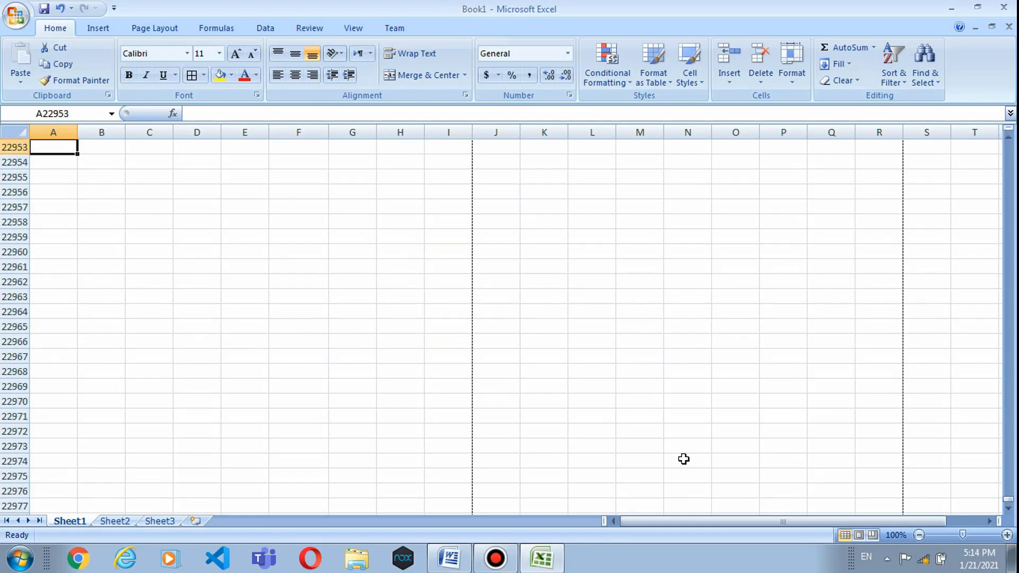
pyautogui.press('pagedown')
pyautogui.press('pagedown')
pyautogui.press('pagedown')
pyautogui.press('pagedown')
pyautogui.press('pagedown')
pyautogui.press('pagedown')
pyautogui.press('pagedown')
pyautogui.press('pagedown')
pyautogui.press('pagedown')
pyautogui.press('pagedown')
pyautogui.press('pagedown')
pyautogui.press('pagedown')
pyautogui.press('pagedown')
pyautogui.press('pagedown')
pyautogui.press('pagedown')
pyautogui.press('pagedown')
pyautogui.press('pagedown')
pyautogui.press('pagedown')
pyautogui.press('pagedown')
pyautogui.press('pagedown')
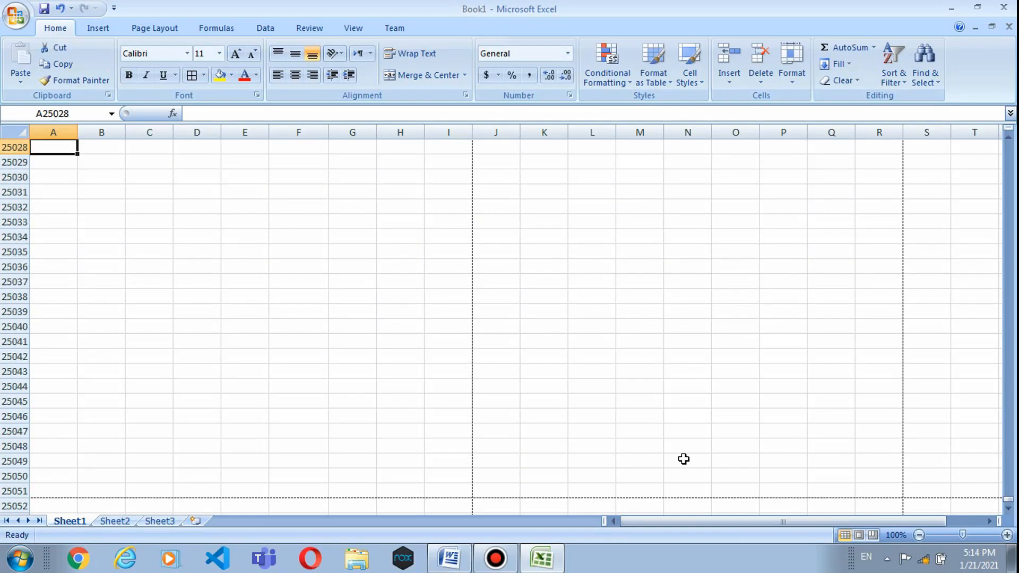
pyautogui.press('pagedown')
pyautogui.press('pagedown')
pyautogui.press('pagedown')
pyautogui.press('pagedown')
pyautogui.press('pagedown')
pyautogui.press('pagedown')
pyautogui.press('pagedown')
pyautogui.press('pagedown')
pyautogui.press('pagedown')
pyautogui.press('pagedown')
pyautogui.press('pagedown')
pyautogui.press('pagedown')
pyautogui.press('pagedown')
pyautogui.press('pagedown')
pyautogui.press('pagedown')
pyautogui.press('pagedown')
pyautogui.press('pagedown')
pyautogui.press('pagedown')
pyautogui.press('pagedown')
pyautogui.press('pagedown')
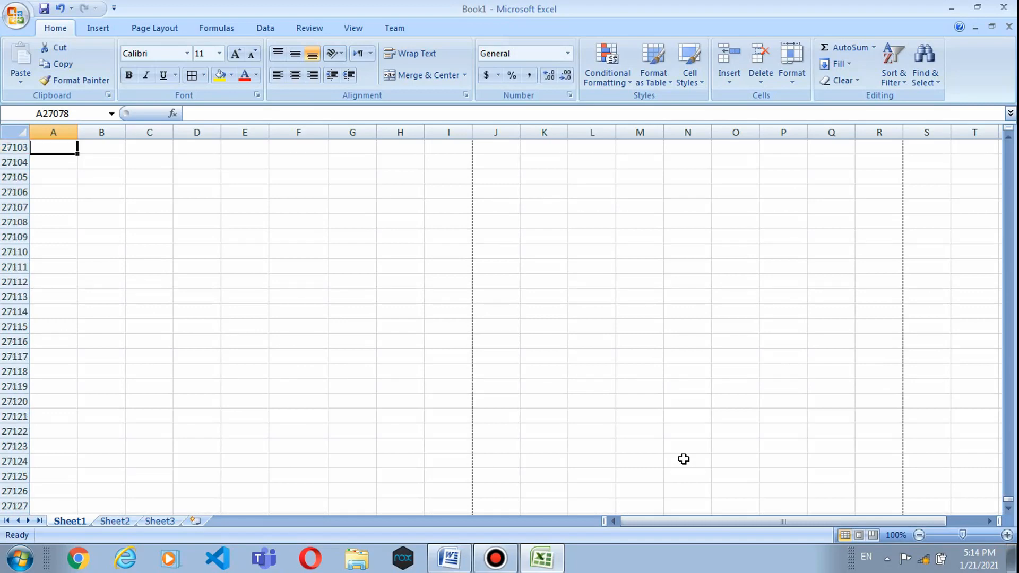
# Step: Continue down column A of the empty Sheet1 past row 43,600 to examine how far the worksheet rows extend
pyautogui.press('pagedown')
pyautogui.press('pagedown')
pyautogui.press('pagedown')
pyautogui.press('pagedown')
pyautogui.press('pagedown')
pyautogui.press('pagedown')
pyautogui.press('pagedown')
pyautogui.press('pagedown')
pyautogui.press('pagedown')
pyautogui.press('pagedown')
pyautogui.press('pagedown')
pyautogui.press('pagedown')
pyautogui.press('pagedown')
pyautogui.press('pagedown')
pyautogui.press('pagedown')
pyautogui.press('pagedown')
pyautogui.press('pagedown')
pyautogui.press('pagedown')
pyautogui.press('pagedown')
pyautogui.press('pagedown')
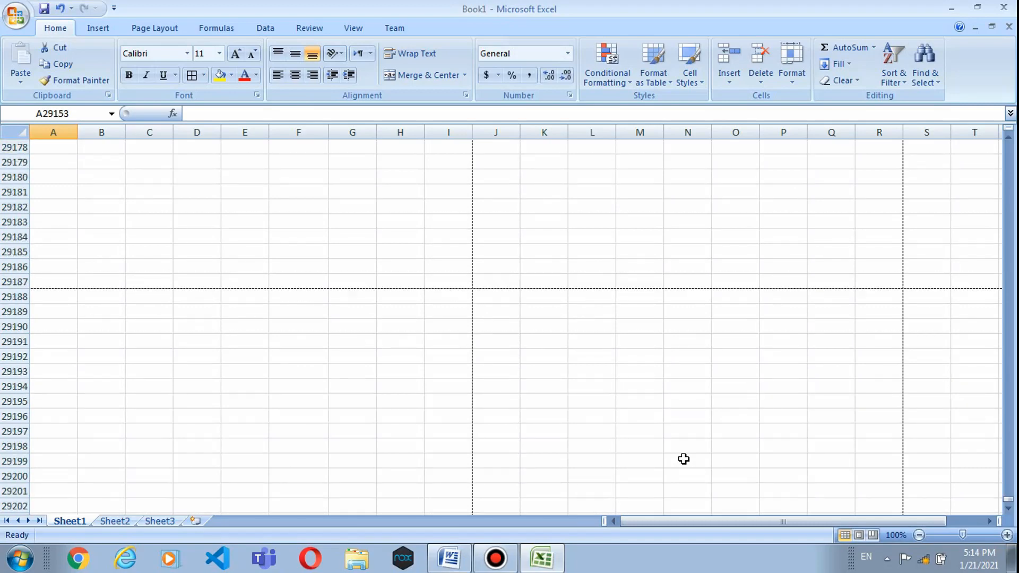
pyautogui.press('pagedown')
pyautogui.press('pagedown')
pyautogui.press('pagedown')
pyautogui.press('pagedown')
pyautogui.press('pagedown')
pyautogui.press('pagedown')
pyautogui.press('pagedown')
pyautogui.press('pagedown')
pyautogui.press('pagedown')
pyautogui.press('pagedown')
pyautogui.press('pagedown')
pyautogui.press('pagedown')
pyautogui.press('pagedown')
pyautogui.press('pagedown')
pyautogui.press('pagedown')
pyautogui.press('pagedown')
pyautogui.press('pagedown')
pyautogui.press('pagedown')
pyautogui.press('pagedown')
pyautogui.press('pagedown')
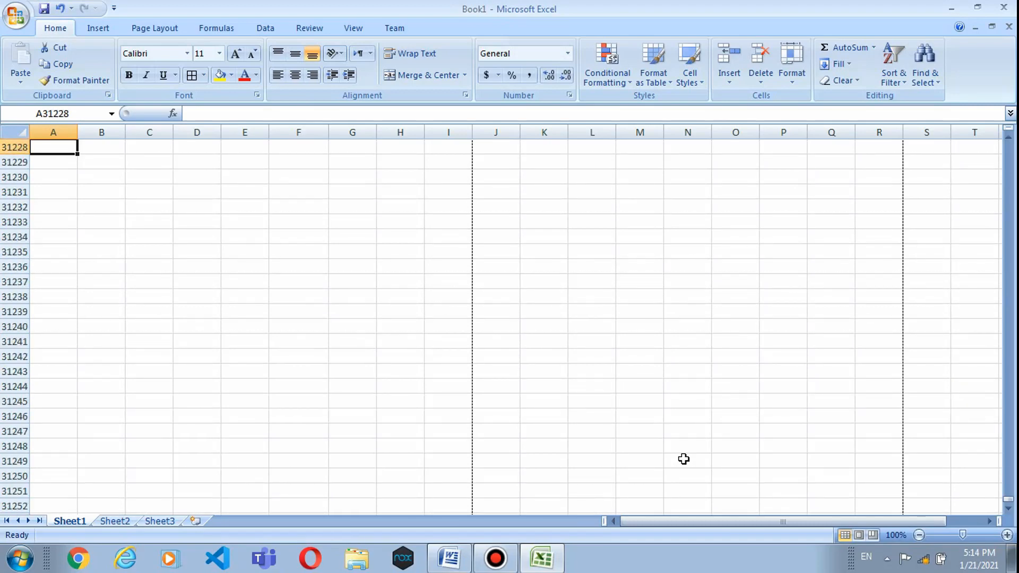
pyautogui.press('pagedown')
pyautogui.press('pagedown')
pyautogui.press('pagedown')
pyautogui.press('pagedown')
pyautogui.press('pagedown')
pyautogui.press('pagedown')
pyautogui.press('pagedown')
pyautogui.press('pagedown')
pyautogui.press('pagedown')
pyautogui.press('pagedown')
pyautogui.press('pagedown')
pyautogui.press('pagedown')
pyautogui.press('pagedown')
pyautogui.press('pagedown')
pyautogui.press('pagedown')
pyautogui.press('pagedown')
pyautogui.press('pagedown')
pyautogui.press('pagedown')
pyautogui.press('pagedown')
pyautogui.press('pagedown')
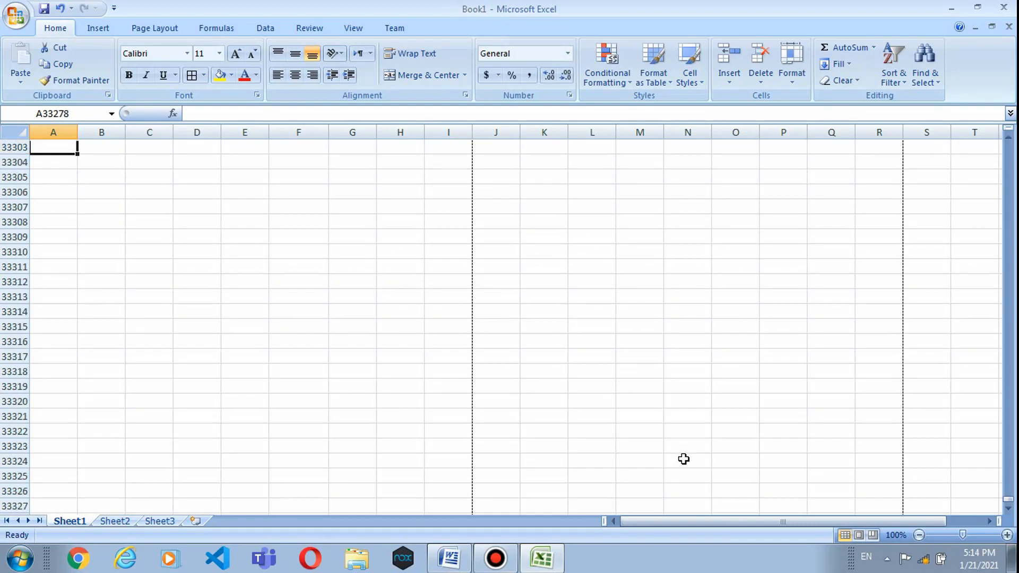
pyautogui.press('pagedown')
pyautogui.press('pagedown')
pyautogui.press('pagedown')
pyautogui.press('pagedown')
pyautogui.press('pagedown')
pyautogui.press('pagedown')
pyautogui.press('pagedown')
pyautogui.press('pagedown')
pyautogui.press('pagedown')
pyautogui.press('pagedown')
pyautogui.press('pagedown')
pyautogui.press('pagedown')
pyautogui.press('pagedown')
pyautogui.press('pagedown')
pyautogui.press('pagedown')
pyautogui.press('pagedown')
pyautogui.press('pagedown')
pyautogui.press('pagedown')
pyautogui.press('pagedown')
pyautogui.press('pagedown')
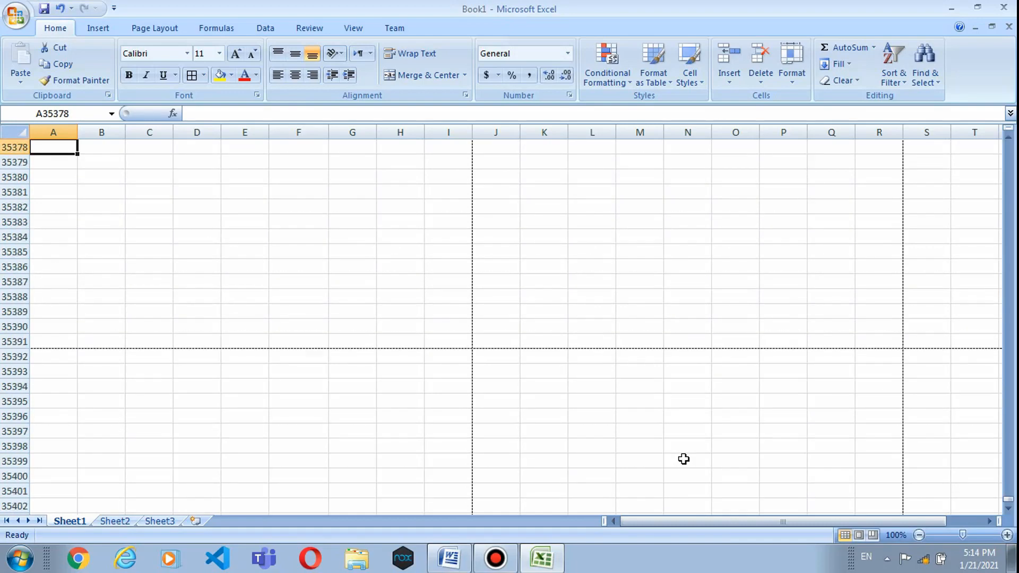
pyautogui.press('pagedown')
pyautogui.press('pagedown')
pyautogui.press('pagedown')
pyautogui.press('pagedown')
pyautogui.press('pagedown')
pyautogui.press('pagedown')
pyautogui.press('pagedown')
pyautogui.press('pagedown')
pyautogui.press('pagedown')
pyautogui.press('pagedown')
pyautogui.press('pagedown')
pyautogui.press('pagedown')
pyautogui.press('pagedown')
pyautogui.press('pagedown')
pyautogui.press('pagedown')
pyautogui.press('pagedown')
pyautogui.press('pagedown')
pyautogui.press('pagedown')
pyautogui.press('pagedown')
pyautogui.press('pagedown')
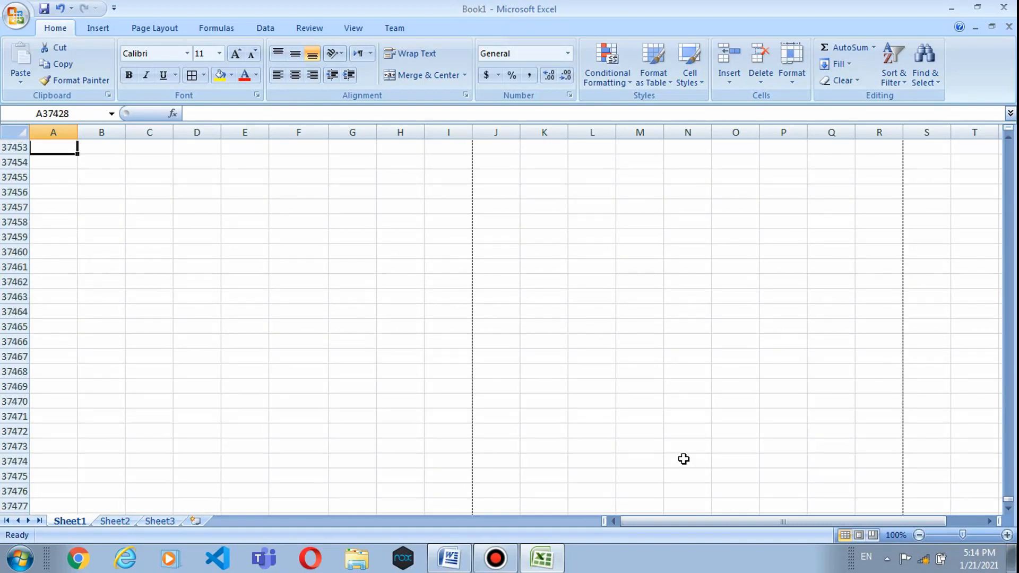
pyautogui.press('pagedown')
pyautogui.press('pagedown')
pyautogui.press('pagedown')
pyautogui.press('pagedown')
pyautogui.press('pagedown')
pyautogui.press('pagedown')
pyautogui.press('pagedown')
pyautogui.press('pagedown')
pyautogui.press('pagedown')
pyautogui.press('pagedown')
pyautogui.press('pagedown')
pyautogui.press('pagedown')
pyautogui.press('pagedown')
pyautogui.press('pagedown')
pyautogui.press('pagedown')
pyautogui.press('pagedown')
pyautogui.press('pagedown')
pyautogui.press('pagedown')
pyautogui.press('pagedown')
pyautogui.press('pagedown')
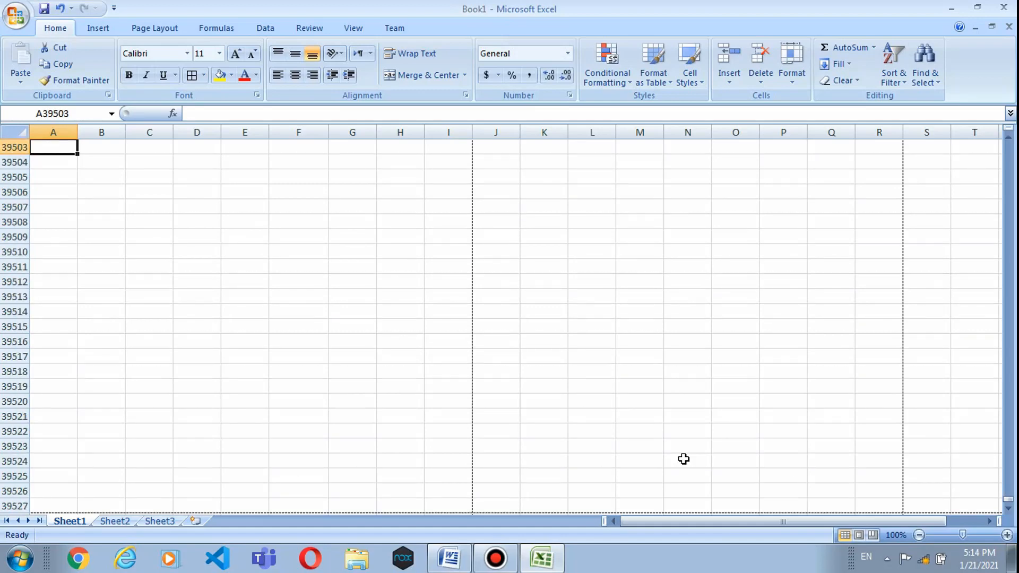
pyautogui.press('pagedown')
pyautogui.press('pagedown')
pyautogui.press('pagedown')
pyautogui.press('pagedown')
pyautogui.press('pagedown')
pyautogui.press('pagedown')
pyautogui.press('pagedown')
pyautogui.press('pagedown')
pyautogui.press('pagedown')
pyautogui.press('pagedown')
pyautogui.press('pagedown')
pyautogui.press('pagedown')
pyautogui.press('pagedown')
pyautogui.press('pagedown')
pyautogui.press('pagedown')
pyautogui.press('pagedown')
pyautogui.press('pagedown')
pyautogui.press('pagedown')
pyautogui.press('pagedown')
pyautogui.press('pagedown')
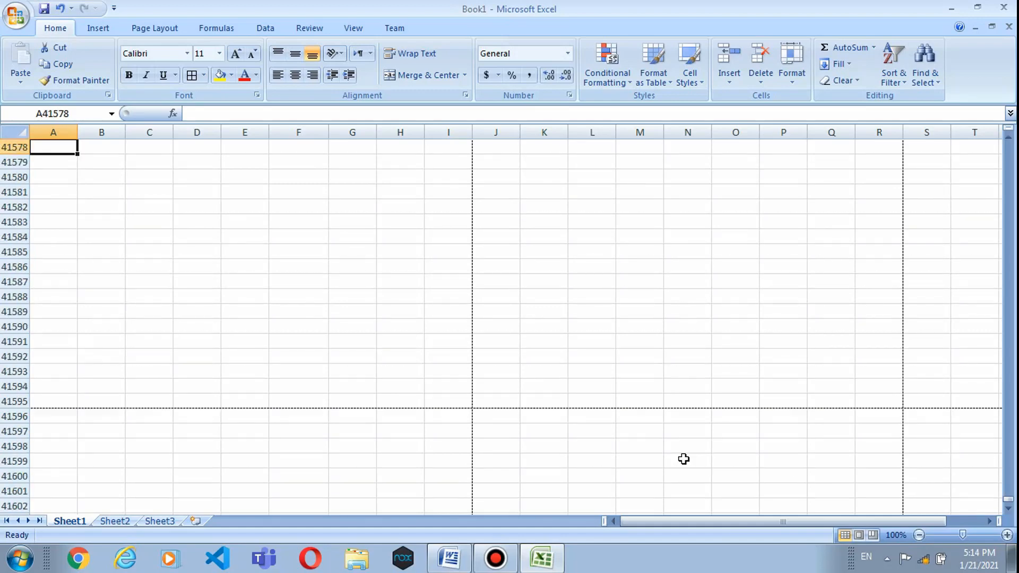
pyautogui.press('pagedown')
pyautogui.press('pagedown')
pyautogui.press('pagedown')
pyautogui.press('pagedown')
pyautogui.press('pagedown')
pyautogui.press('pagedown')
pyautogui.press('pagedown')
pyautogui.press('pagedown')
pyautogui.press('pagedown')
pyautogui.press('pagedown')
pyautogui.press('pagedown')
pyautogui.press('pagedown')
pyautogui.press('pagedown')
pyautogui.press('pagedown')
pyautogui.press('pagedown')
pyautogui.press('pagedown')
pyautogui.press('pagedown')
pyautogui.press('pagedown')
pyautogui.press('pagedown')
pyautogui.press('pagedown')
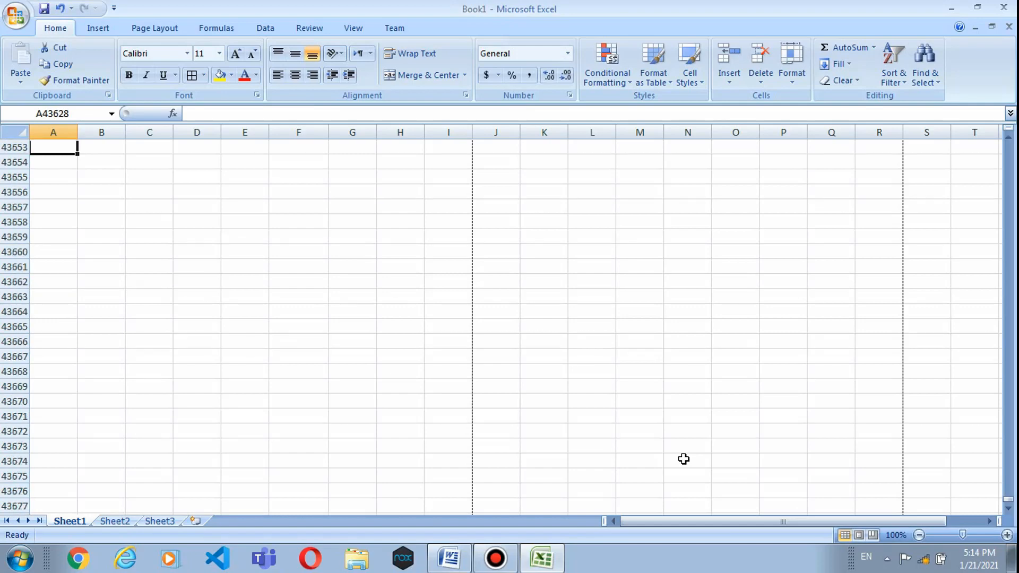
# Step: Continue down column A of the empty Sheet1 past row 60,100 to examine how far the worksheet rows extend
pyautogui.press('pagedown')
pyautogui.press('pagedown')
pyautogui.press('pagedown')
pyautogui.press('pagedown')
pyautogui.press('pagedown')
pyautogui.press('pagedown')
pyautogui.press('pagedown')
pyautogui.press('pagedown')
pyautogui.press('pagedown')
pyautogui.press('pagedown')
pyautogui.press('pagedown')
pyautogui.press('pagedown')
pyautogui.press('pagedown')
pyautogui.press('pagedown')
pyautogui.press('pagedown')
pyautogui.press('pagedown')
pyautogui.press('pagedown')
pyautogui.press('pagedown')
pyautogui.press('pagedown')
pyautogui.press('pagedown')
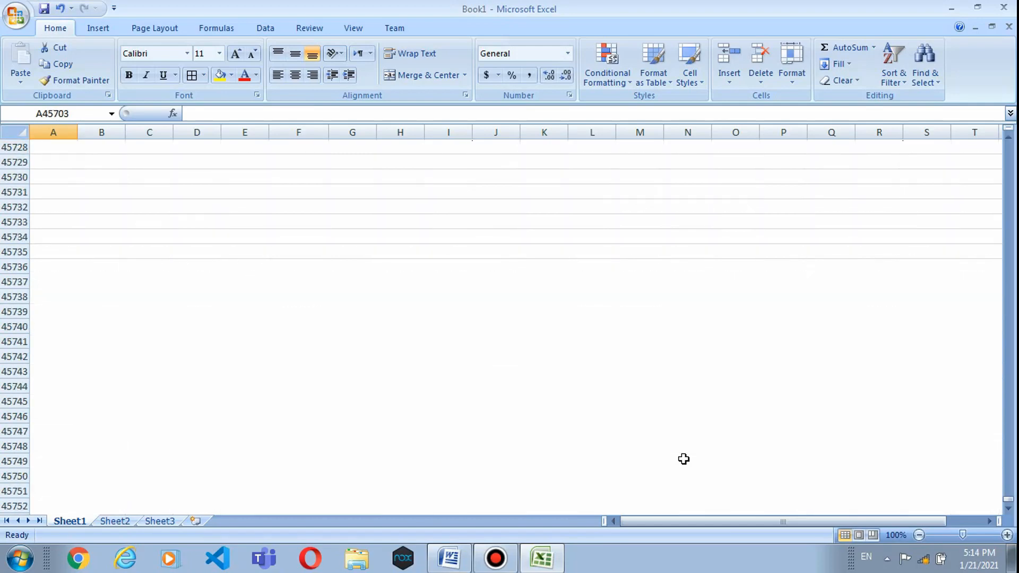
pyautogui.press('pagedown')
pyautogui.press('pagedown')
pyautogui.press('pagedown')
pyautogui.press('pagedown')
pyautogui.press('pagedown')
pyautogui.press('pagedown')
pyautogui.press('pagedown')
pyautogui.press('pagedown')
pyautogui.press('pagedown')
pyautogui.press('pagedown')
pyautogui.press('pagedown')
pyautogui.press('pagedown')
pyautogui.press('pagedown')
pyautogui.press('pagedown')
pyautogui.press('pagedown')
pyautogui.press('pagedown')
pyautogui.press('pagedown')
pyautogui.press('pagedown')
pyautogui.press('pagedown')
pyautogui.press('pagedown')
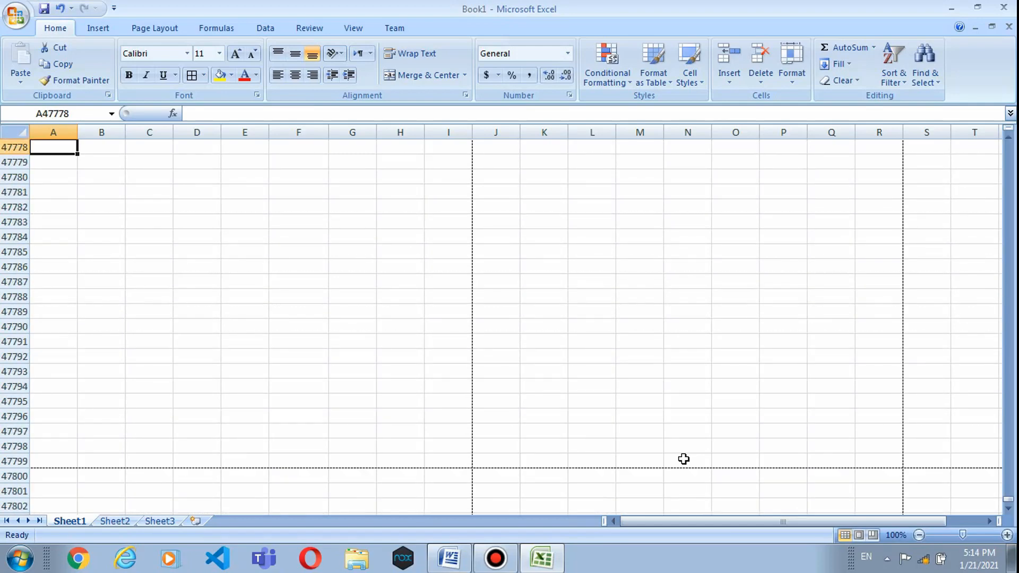
pyautogui.press('pagedown')
pyautogui.press('pagedown')
pyautogui.press('pagedown')
pyautogui.press('pagedown')
pyautogui.press('pagedown')
pyautogui.press('pagedown')
pyautogui.press('pagedown')
pyautogui.press('pagedown')
pyautogui.press('pagedown')
pyautogui.press('pagedown')
pyautogui.press('pagedown')
pyautogui.press('pagedown')
pyautogui.press('pagedown')
pyautogui.press('pagedown')
pyautogui.press('pagedown')
pyautogui.press('pagedown')
pyautogui.press('pagedown')
pyautogui.press('pagedown')
pyautogui.press('pagedown')
pyautogui.press('pagedown')
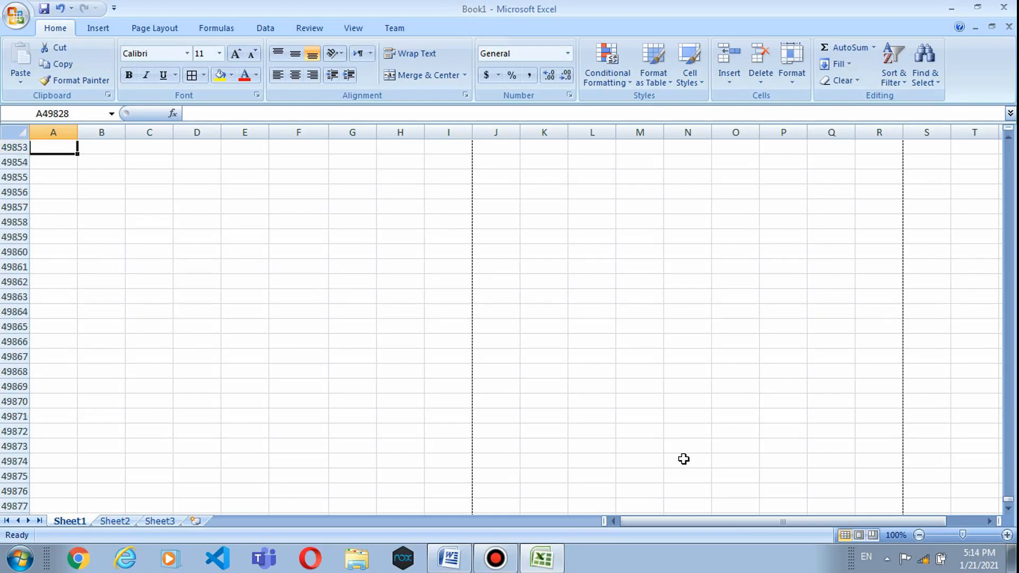
pyautogui.press('pagedown')
pyautogui.press('pagedown')
pyautogui.press('pagedown')
pyautogui.press('pagedown')
pyautogui.press('pagedown')
pyautogui.press('pagedown')
pyautogui.press('pagedown')
pyautogui.press('pagedown')
pyautogui.press('pagedown')
pyautogui.press('pagedown')
pyautogui.press('pagedown')
pyautogui.press('pagedown')
pyautogui.press('pagedown')
pyautogui.press('pagedown')
pyautogui.press('pagedown')
pyautogui.press('pagedown')
pyautogui.press('pagedown')
pyautogui.press('pagedown')
pyautogui.press('pagedown')
pyautogui.press('pagedown')
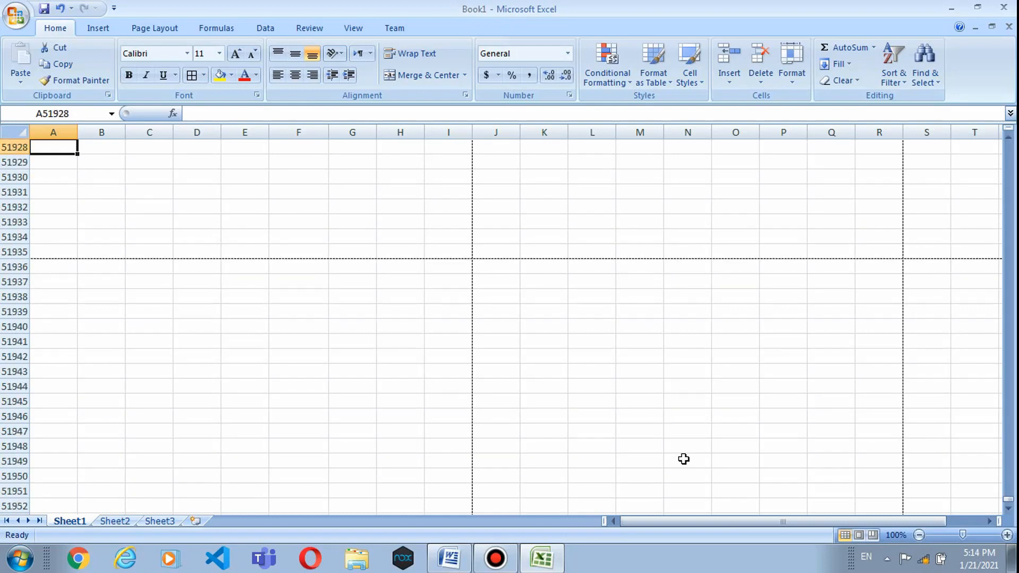
pyautogui.press('pagedown')
pyautogui.press('pagedown')
pyautogui.press('pagedown')
pyautogui.press('pagedown')
pyautogui.press('pagedown')
pyautogui.press('pagedown')
pyautogui.press('pagedown')
pyautogui.press('pagedown')
pyautogui.press('pagedown')
pyautogui.press('pagedown')
pyautogui.press('pagedown')
pyautogui.press('pagedown')
pyautogui.press('pagedown')
pyautogui.press('pagedown')
pyautogui.press('pagedown')
pyautogui.press('pagedown')
pyautogui.press('pagedown')
pyautogui.press('pagedown')
pyautogui.press('pagedown')
pyautogui.press('pagedown')
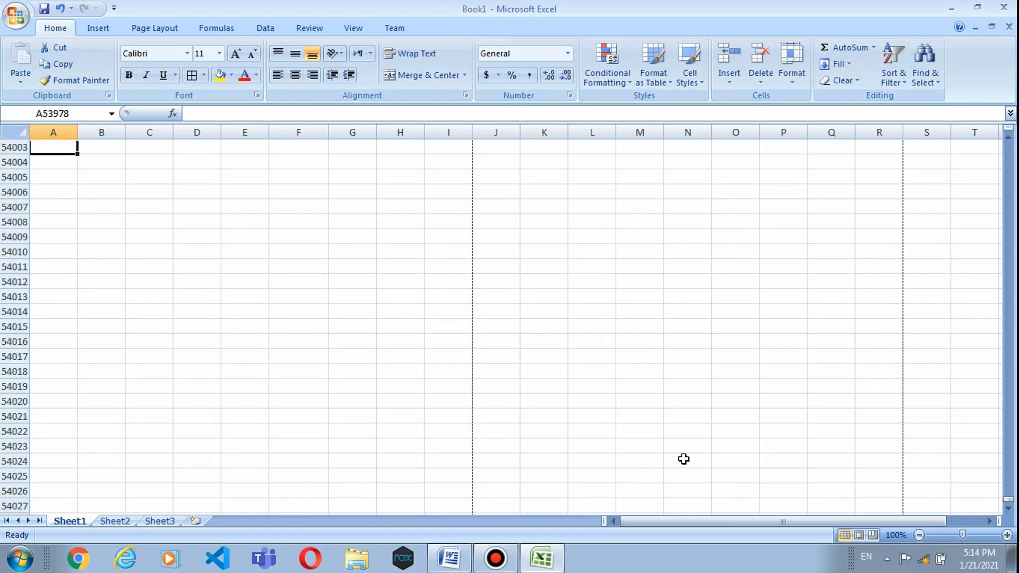
pyautogui.press('pagedown')
pyautogui.press('pagedown')
pyautogui.press('pagedown')
pyautogui.press('pagedown')
pyautogui.press('pagedown')
pyautogui.press('pagedown')
pyautogui.press('pagedown')
pyautogui.press('pagedown')
pyautogui.press('pagedown')
pyautogui.press('pagedown')
pyautogui.press('pagedown')
pyautogui.press('pagedown')
pyautogui.press('pagedown')
pyautogui.press('pagedown')
pyautogui.press('pagedown')
pyautogui.press('pagedown')
pyautogui.press('pagedown')
pyautogui.press('pagedown')
pyautogui.press('pagedown')
pyautogui.press('pagedown')
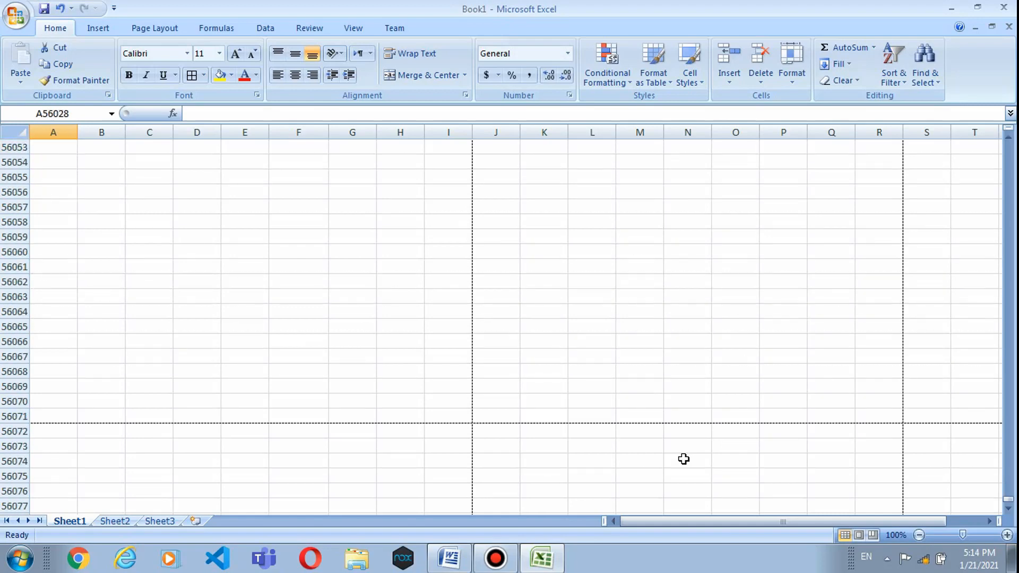
pyautogui.press('pagedown')
pyautogui.press('pagedown')
pyautogui.press('pagedown')
pyautogui.press('pagedown')
pyautogui.press('pagedown')
pyautogui.press('pagedown')
pyautogui.press('pagedown')
pyautogui.press('pagedown')
pyautogui.press('pagedown')
pyautogui.press('pagedown')
pyautogui.press('pagedown')
pyautogui.press('pagedown')
pyautogui.press('pagedown')
pyautogui.press('pagedown')
pyautogui.press('pagedown')
pyautogui.press('pagedown')
pyautogui.press('pagedown')
pyautogui.press('pagedown')
pyautogui.press('pagedown')
pyautogui.press('pagedown')
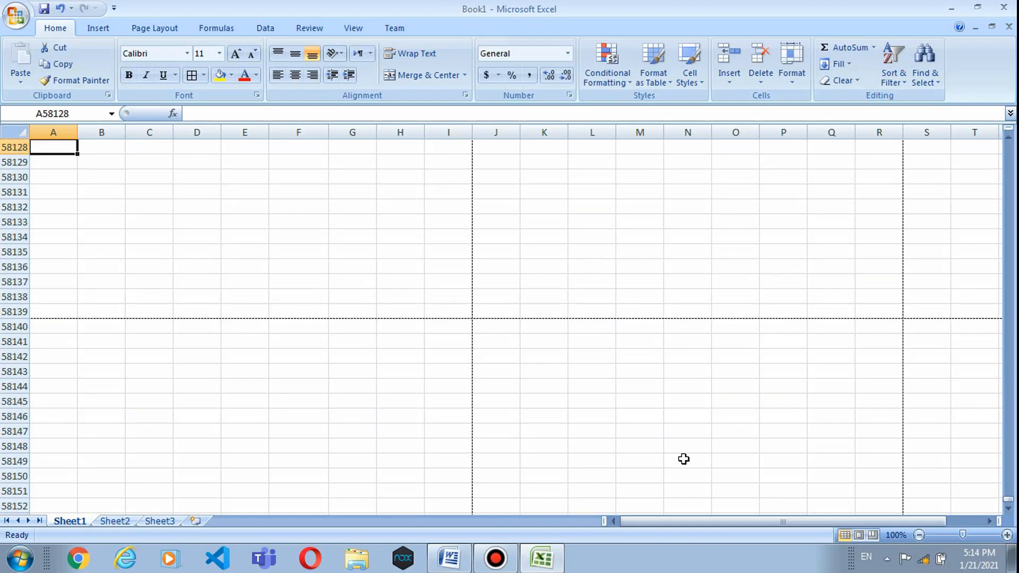
pyautogui.press('pagedown')
pyautogui.press('pagedown')
pyautogui.press('pagedown')
pyautogui.press('pagedown')
pyautogui.press('pagedown')
pyautogui.press('pagedown')
pyautogui.press('pagedown')
pyautogui.press('pagedown')
pyautogui.press('pagedown')
pyautogui.press('pagedown')
pyautogui.press('pagedown')
pyautogui.press('pagedown')
pyautogui.press('pagedown')
pyautogui.press('pagedown')
pyautogui.press('pagedown')
pyautogui.press('pagedown')
pyautogui.press('pagedown')
pyautogui.press('pagedown')
pyautogui.press('pagedown')
pyautogui.press('pagedown')
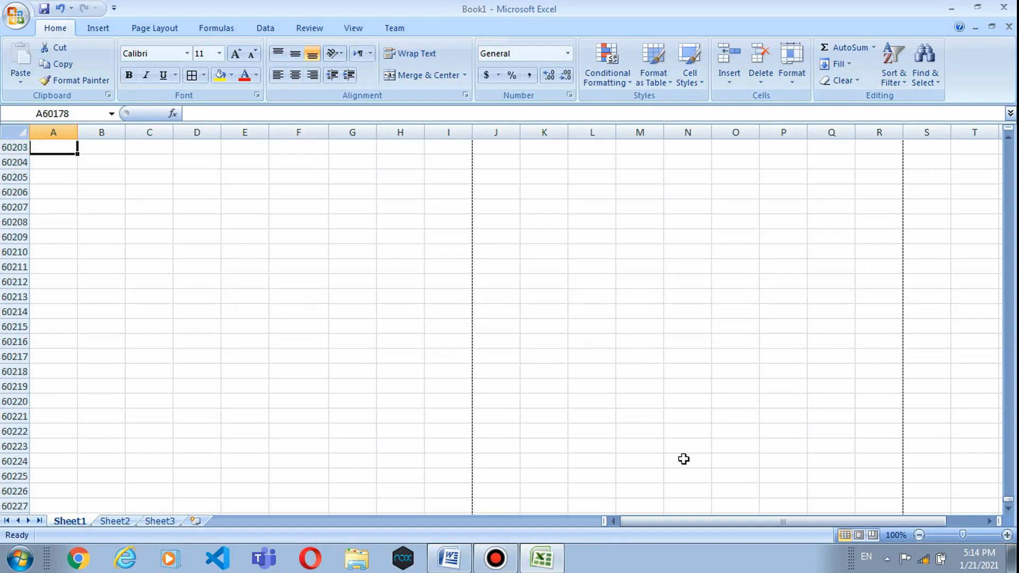
# Step: Continue down column A of the empty Sheet1 past row 64,300 to examine how far the worksheet rows extend
pyautogui.press('pagedown')
pyautogui.press('pagedown')
pyautogui.press('pagedown')
pyautogui.press('pagedown')
pyautogui.press('pagedown')
pyautogui.press('pagedown')
pyautogui.press('pagedown')
pyautogui.press('pagedown')
pyautogui.press('pagedown')
pyautogui.press('pagedown')
pyautogui.press('pagedown')
pyautogui.press('pagedown')
pyautogui.press('pagedown')
pyautogui.press('pagedown')
pyautogui.press('pagedown')
pyautogui.press('pagedown')
pyautogui.press('pagedown')
pyautogui.press('pagedown')
pyautogui.press('pagedown')
pyautogui.press('pagedown')
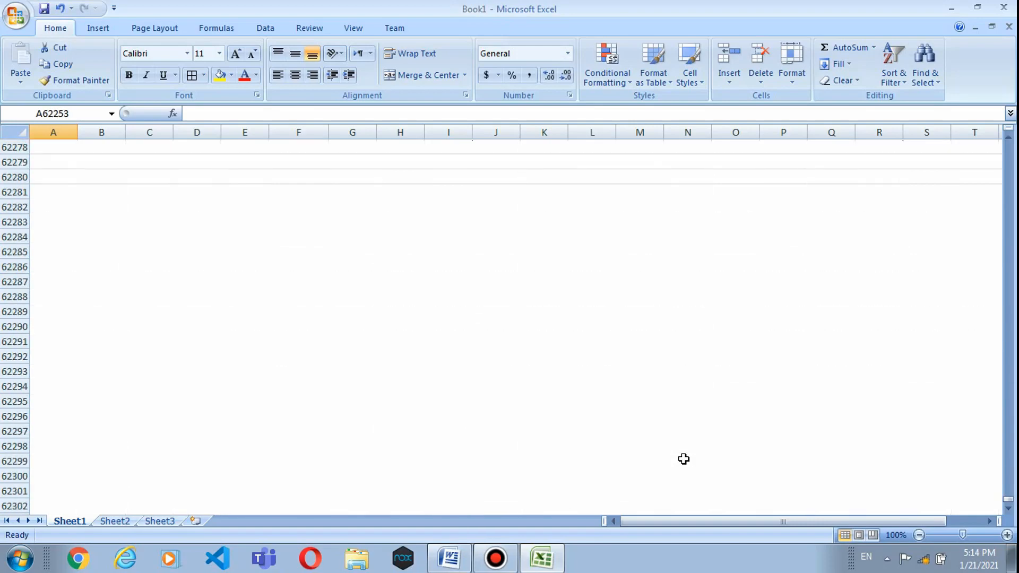
pyautogui.press('pagedown')
pyautogui.press('pagedown')
pyautogui.press('pagedown')
pyautogui.press('pagedown')
pyautogui.press('pagedown')
pyautogui.press('pagedown')
pyautogui.press('pagedown')
pyautogui.press('pagedown')
pyautogui.press('pagedown')
pyautogui.press('pagedown')
pyautogui.press('pagedown')
pyautogui.press('pagedown')
pyautogui.press('pagedown')
pyautogui.press('pagedown')
pyautogui.press('pagedown')
pyautogui.press('pagedown')
pyautogui.press('pagedown')
pyautogui.press('pagedown')
pyautogui.press('pagedown')
pyautogui.press('pagedown')
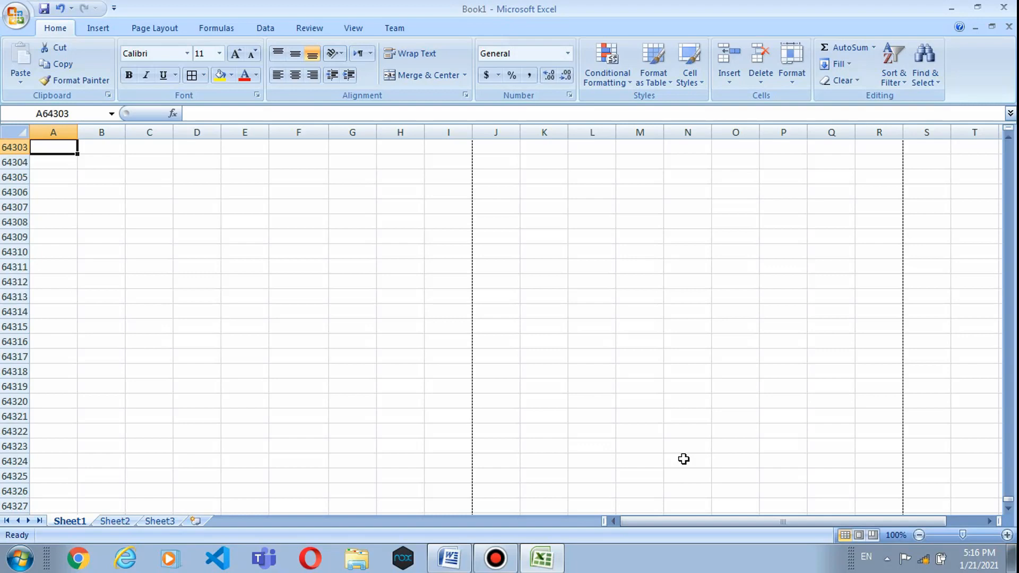
# Step: Enter the label "No of rows in Excel 2007" in cell D64312
pyautogui.click(216, 278)
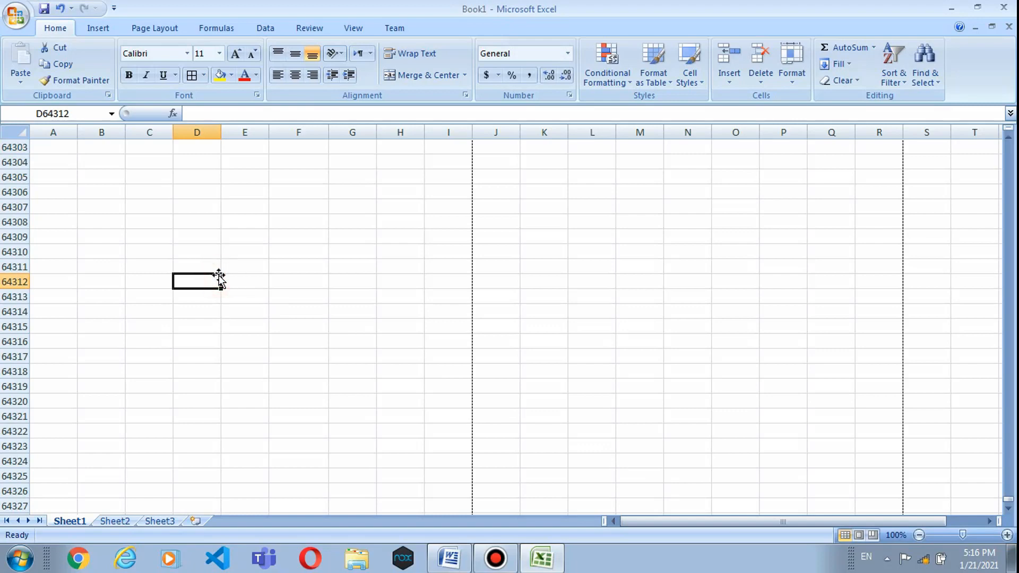
pyautogui.write('New')
pyautogui.press('BackSpace')
pyautogui.press('BackSpace')
pyautogui.write('o of W')
pyautogui.press('BackSpace')
pyautogui.write('r')
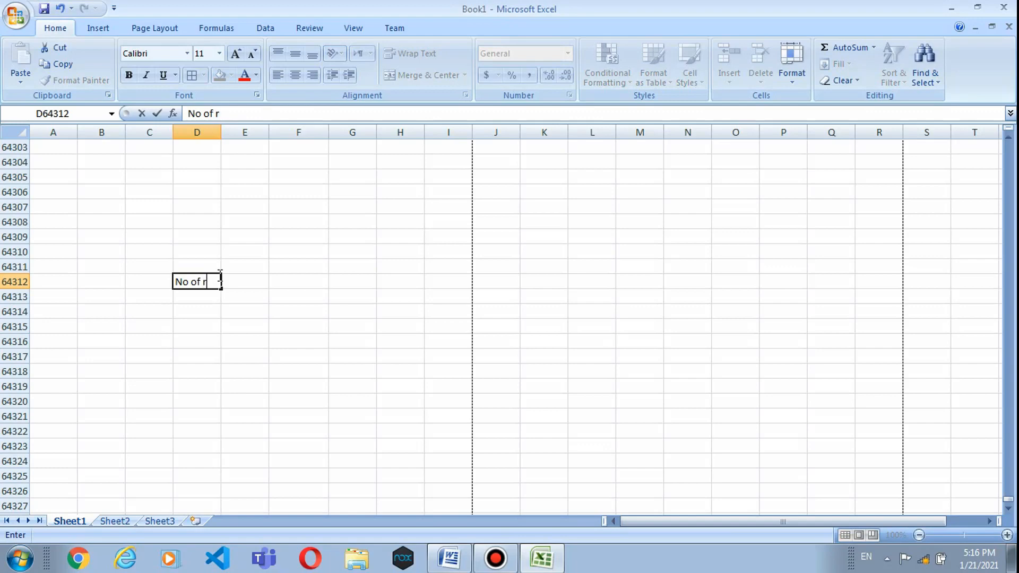
pyautogui.write('ows in Excel 2007')
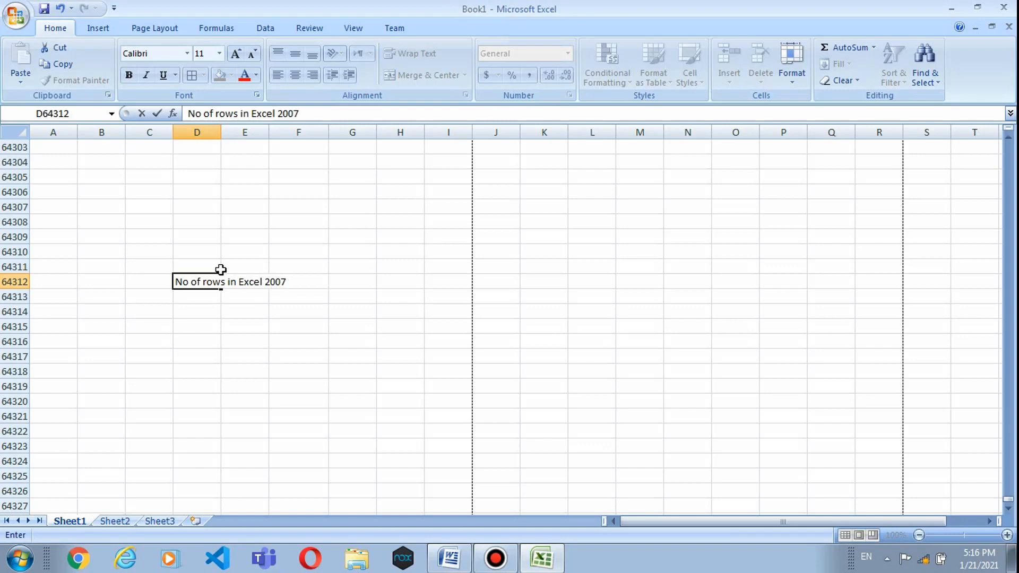
# Step: Enter 1048576 in cell G64312 as the row count beside its label
pyautogui.click(357, 295)
pyautogui.click(357, 284)
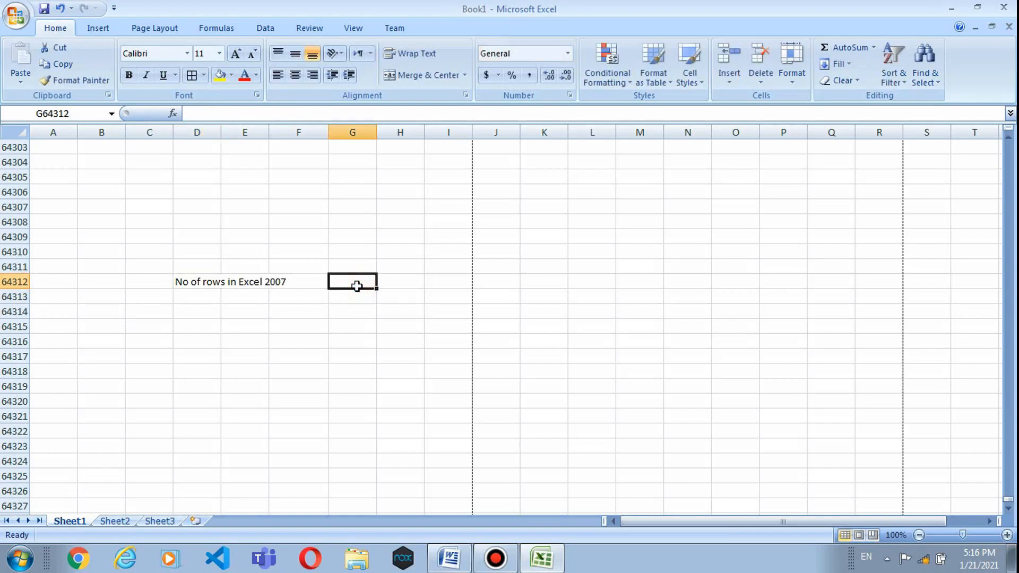
pyautogui.write('1048576')
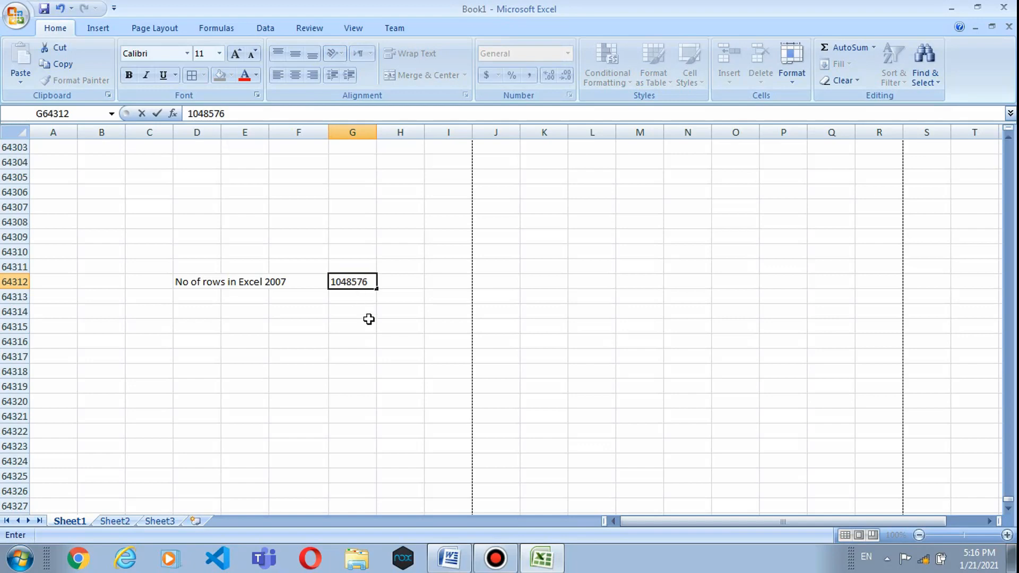
pyautogui.click(369, 320)
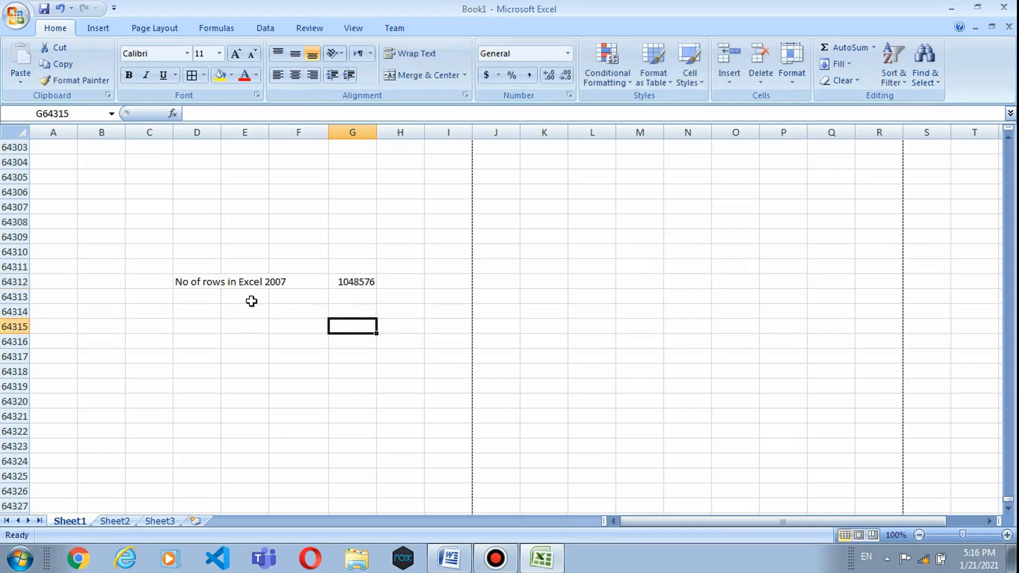
# Step: Enter the label "No of column in Excel 2007" in cell D64313, directly below the rows label
pyautogui.click(194, 299)
pyautogui.write('No')
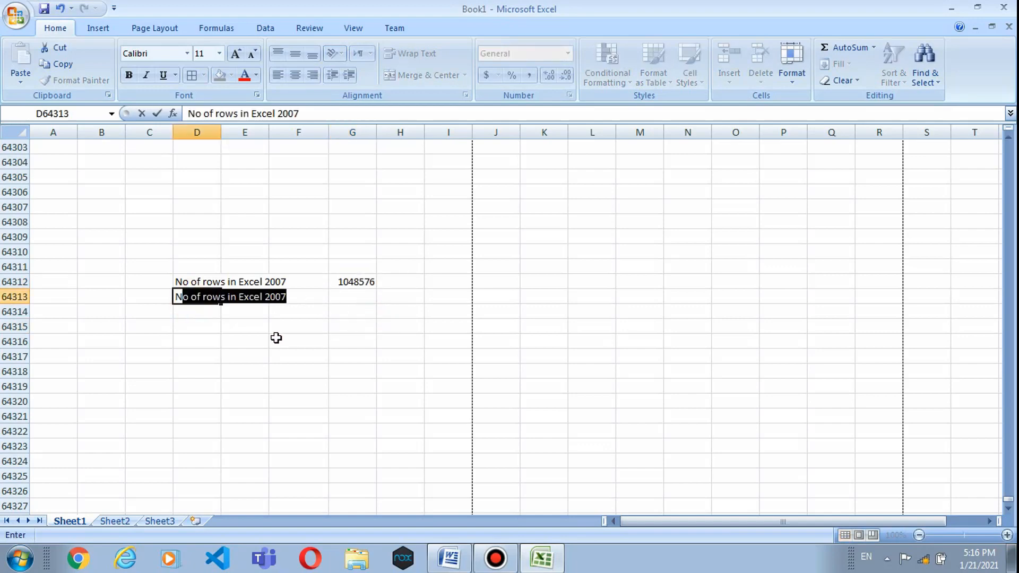
pyautogui.write(' of co')
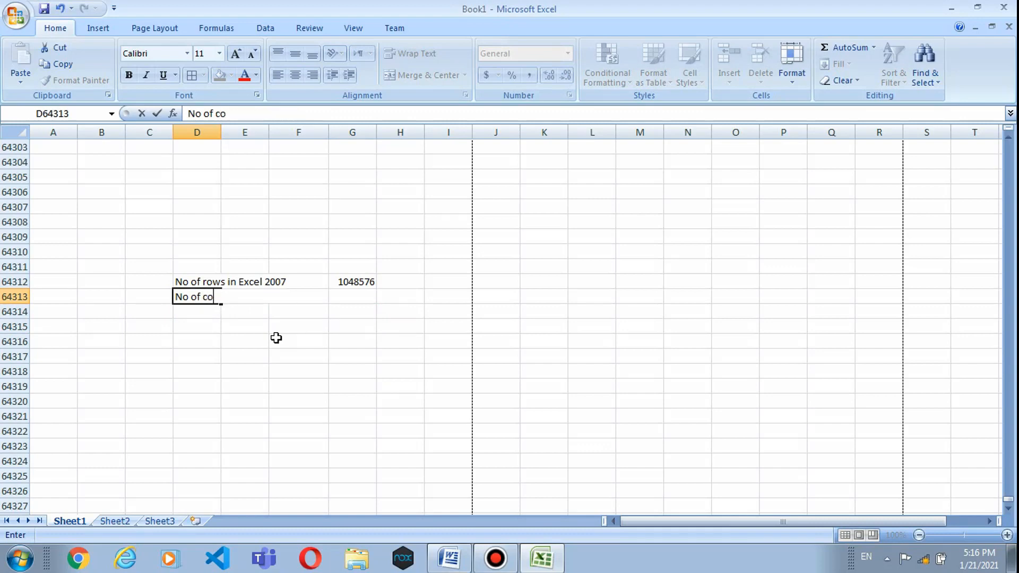
pyautogui.write('lumn in e')
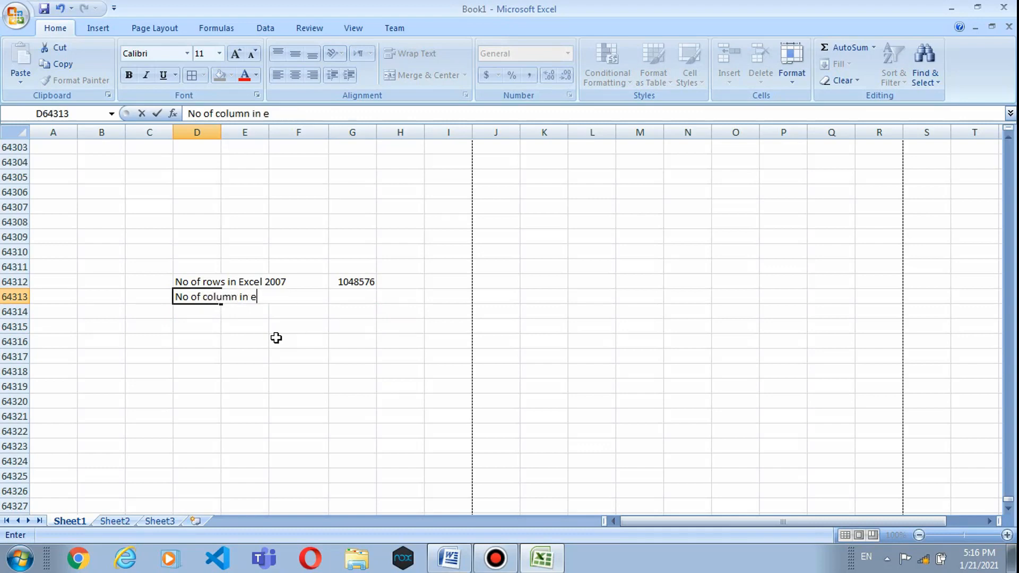
pyautogui.press('BackSpace')
pyautogui.write('Excel 2007')
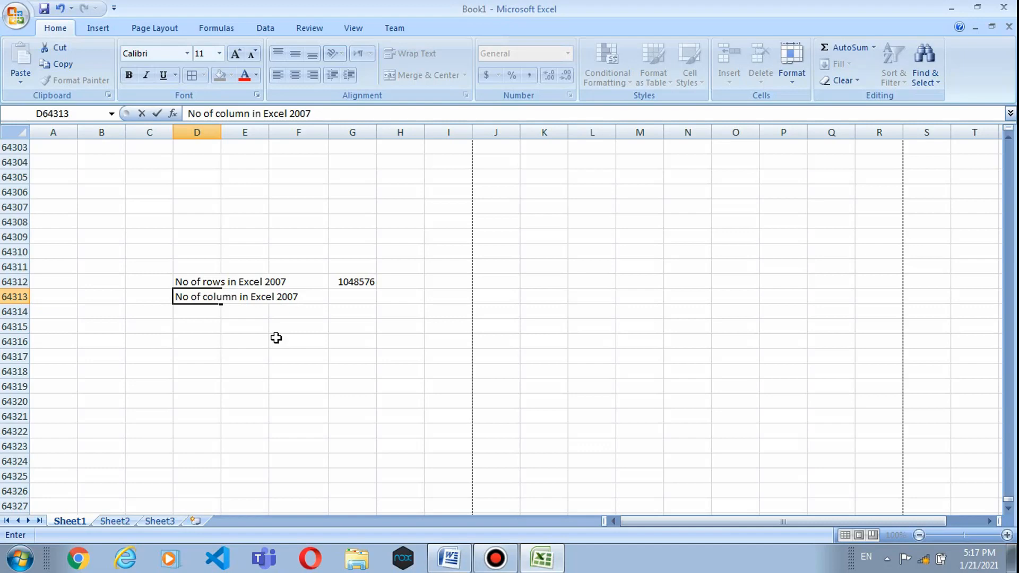
# Step: Enter 16384 in cell G64313 as the column count beside its label
pyautogui.click(375, 302)
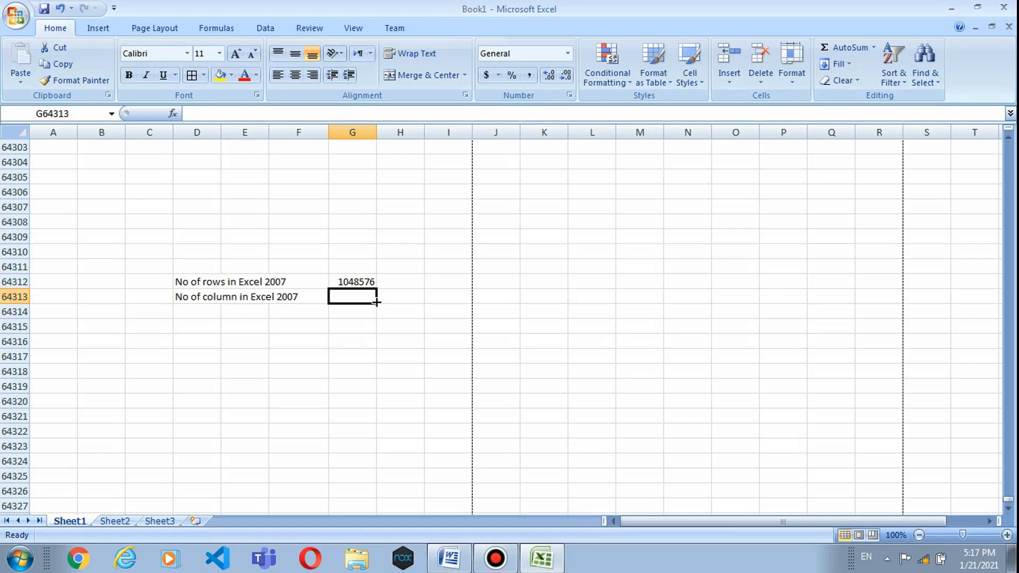
pyautogui.write('16384')
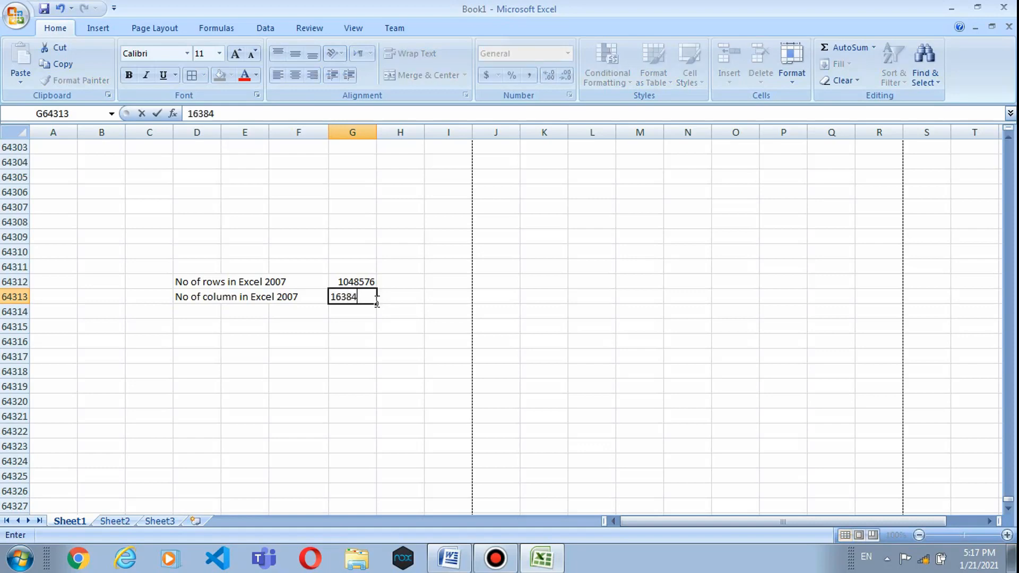
pyautogui.click(397, 328)
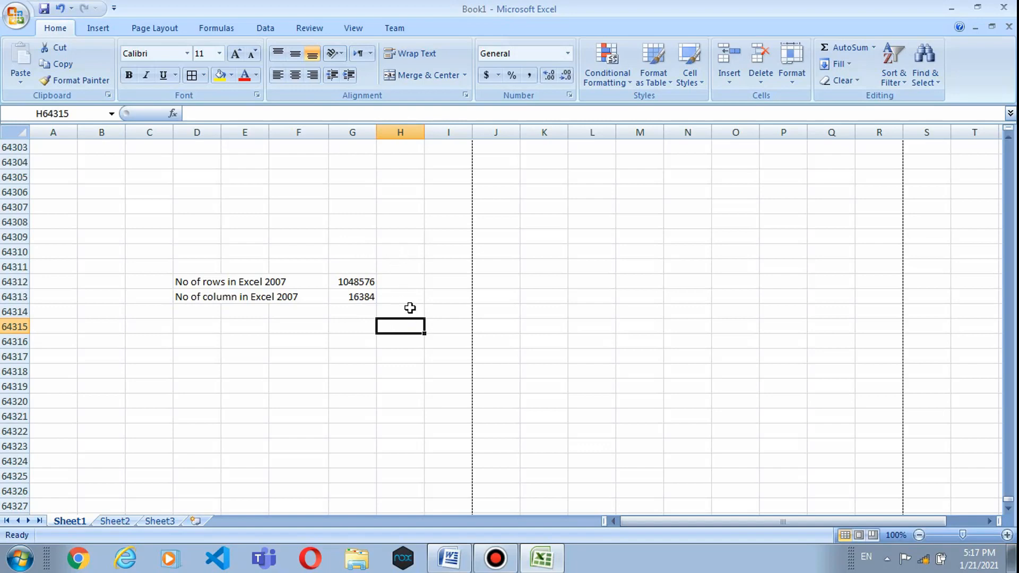
# Step: Enter the numbers 67, 89, 74 and 555 in cells F23 to F26 of Sheet1
pyautogui.scroll(2, 413, 269)
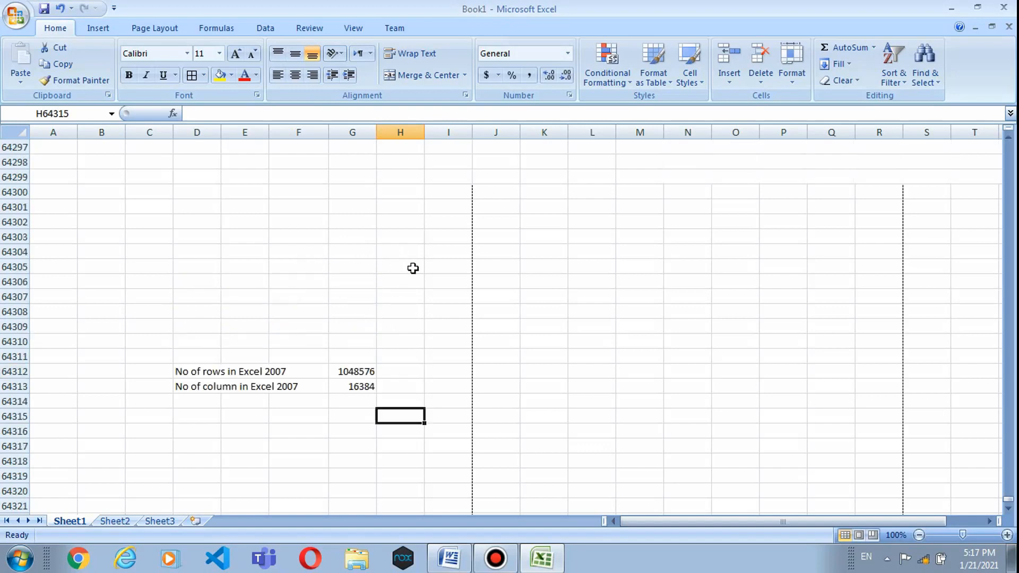
pyautogui.scroll(16, 413, 269)
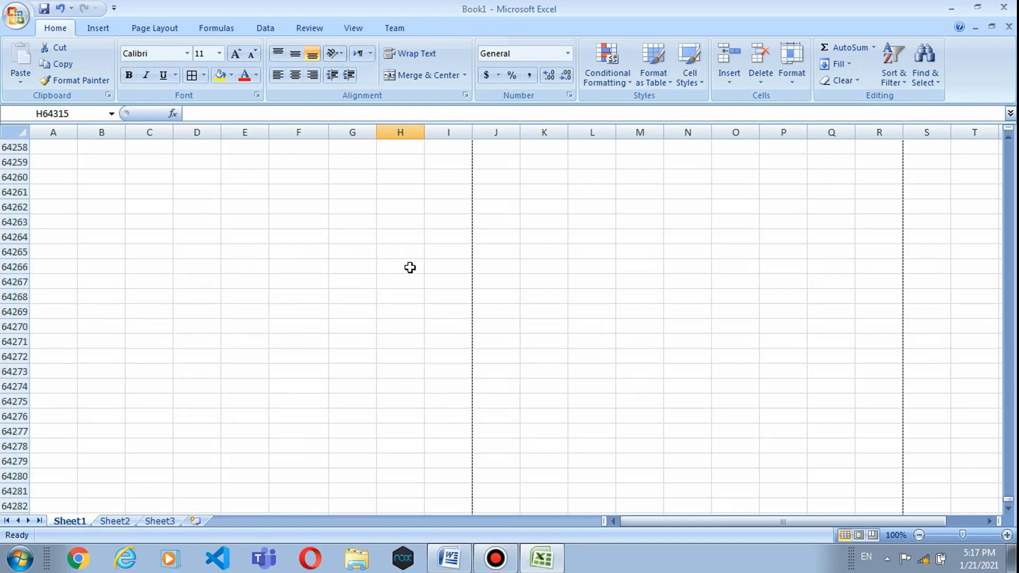
pyautogui.scroll(20, 408, 267)
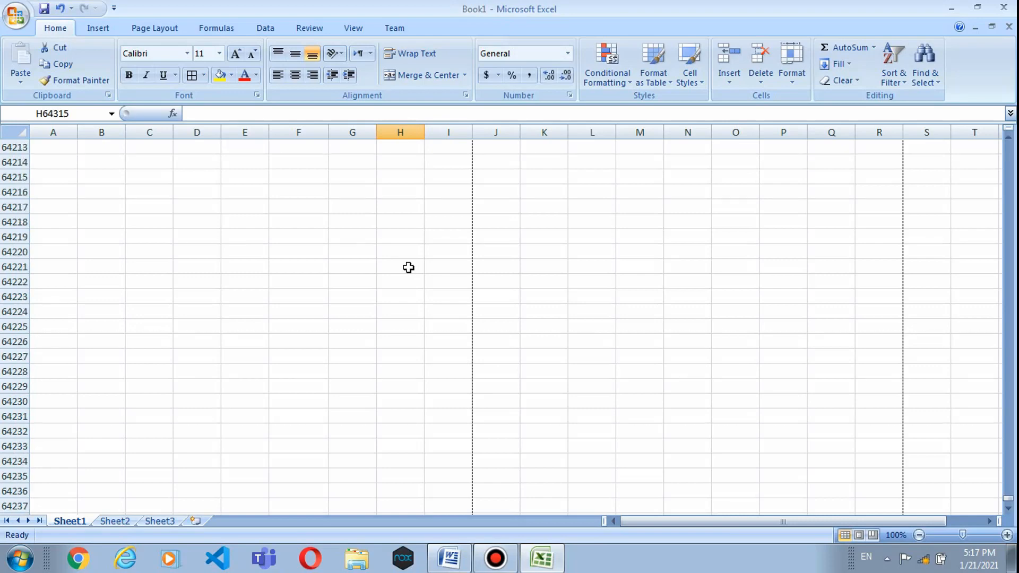
pyautogui.scroll(20, 399, 267)
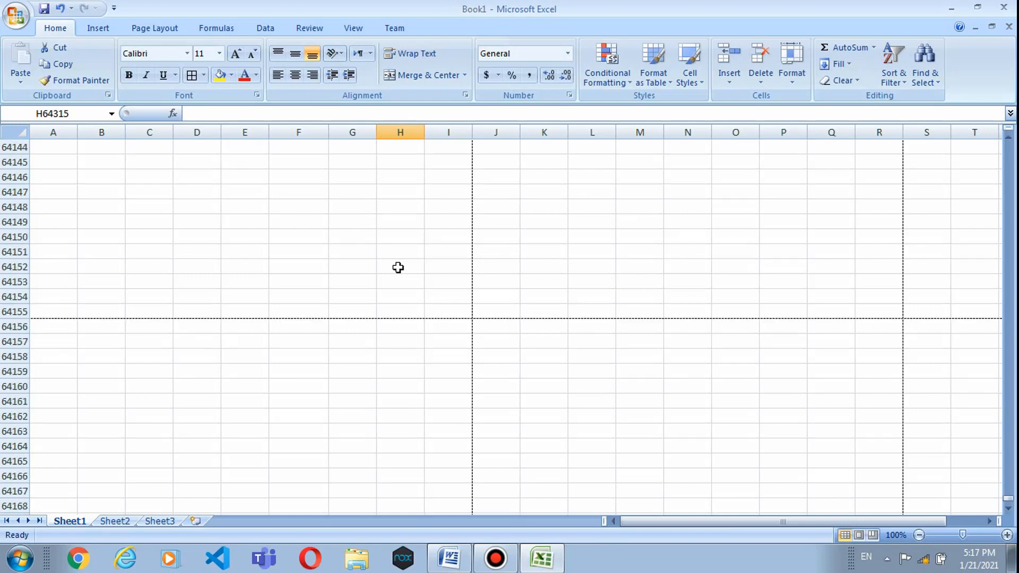
pyautogui.scroll(6, 398, 267)
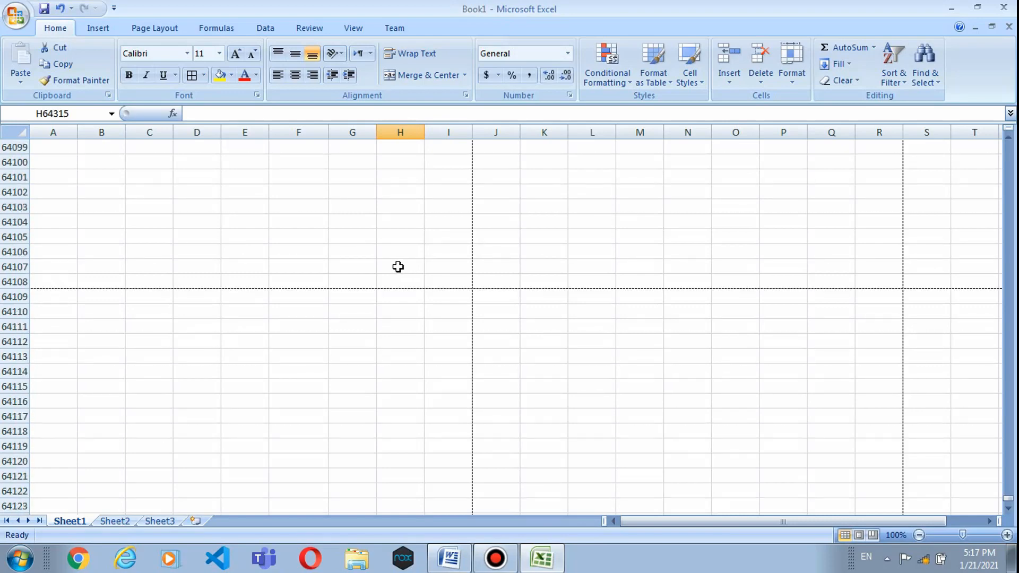
pyautogui.moveTo(1008, 499); pyautogui.dragTo(993, 146)
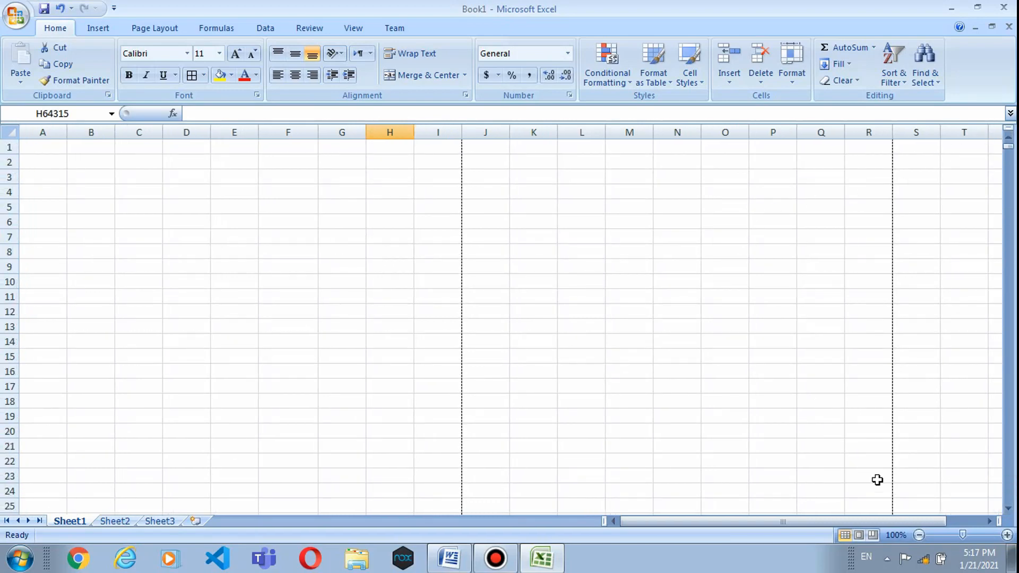
pyautogui.click(863, 521)
pyautogui.scroll(-6, 462, 299)
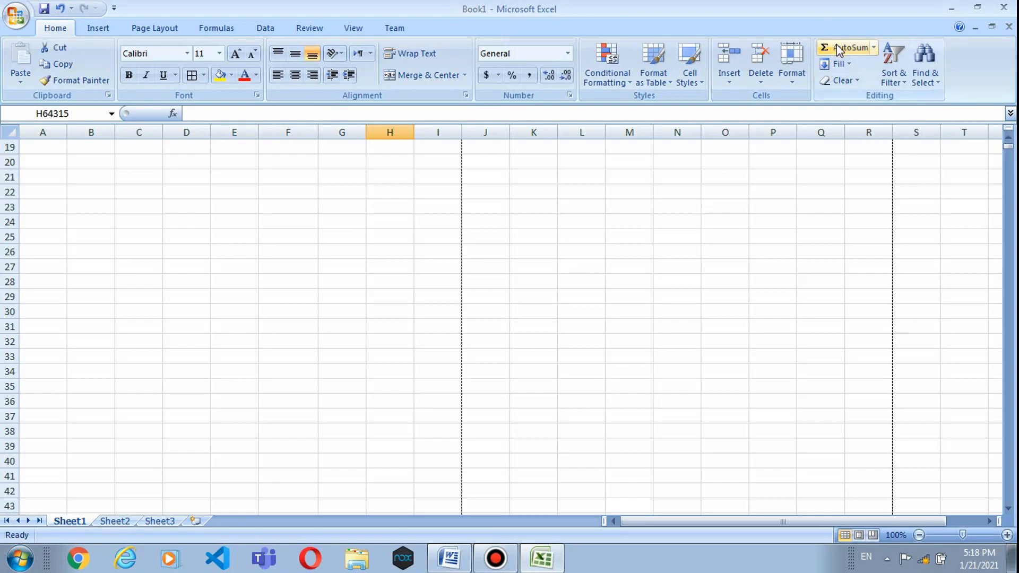
pyautogui.click(282, 204)
pyautogui.write('67')
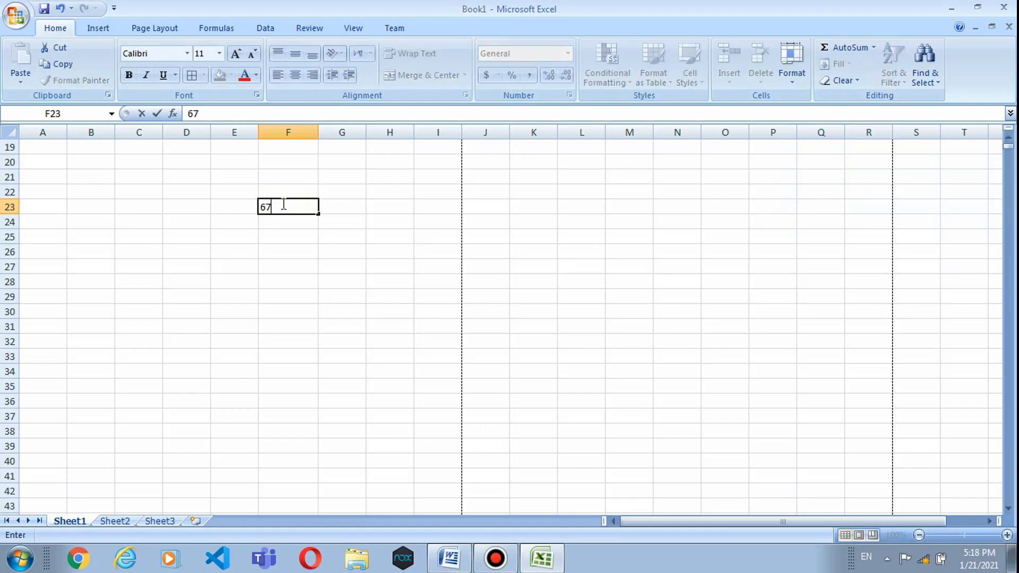
pyautogui.press('Return')
pyautogui.write('89')
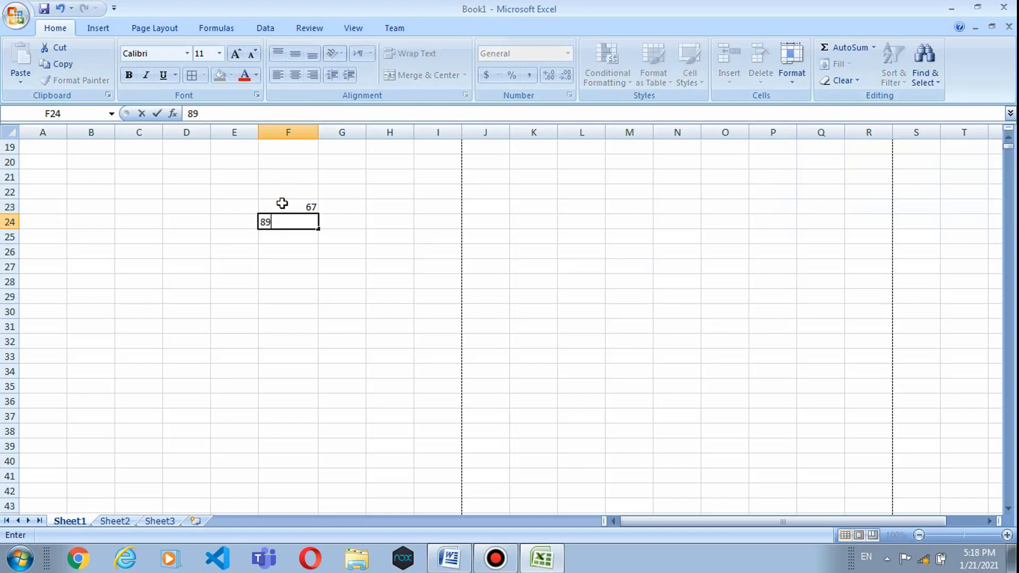
pyautogui.press('Return')
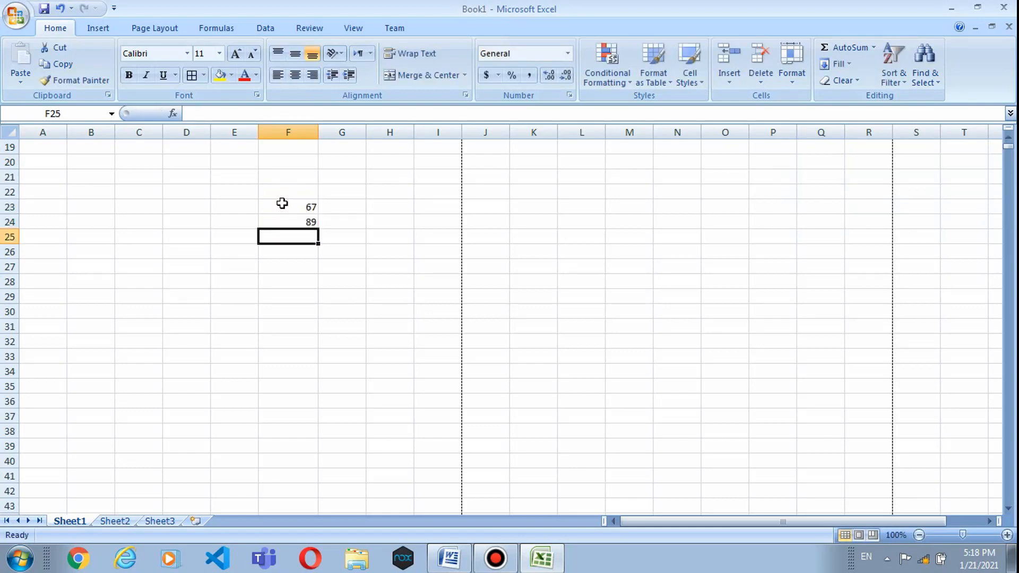
pyautogui.write('74')
pyautogui.press('Return')
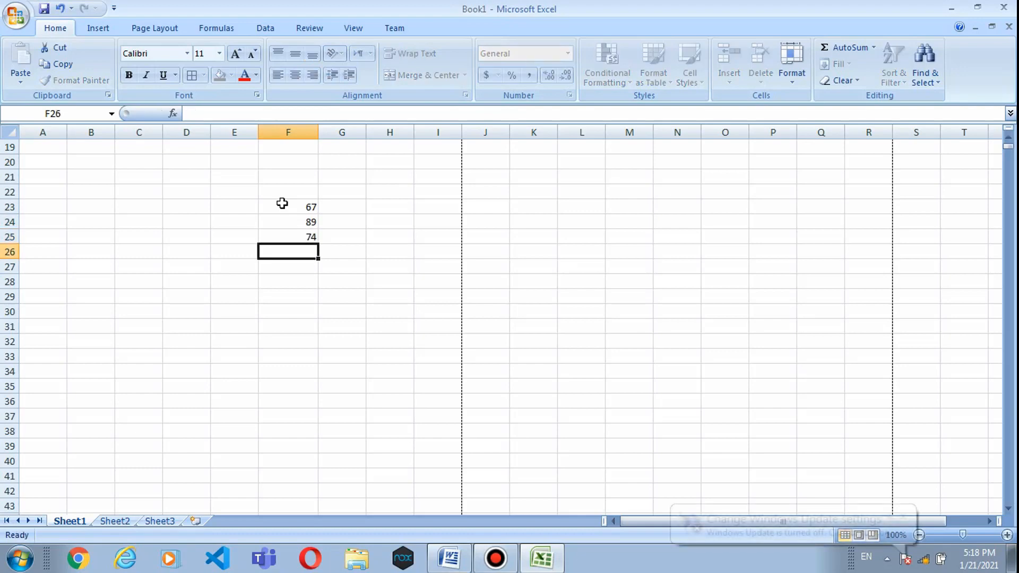
pyautogui.write('555')
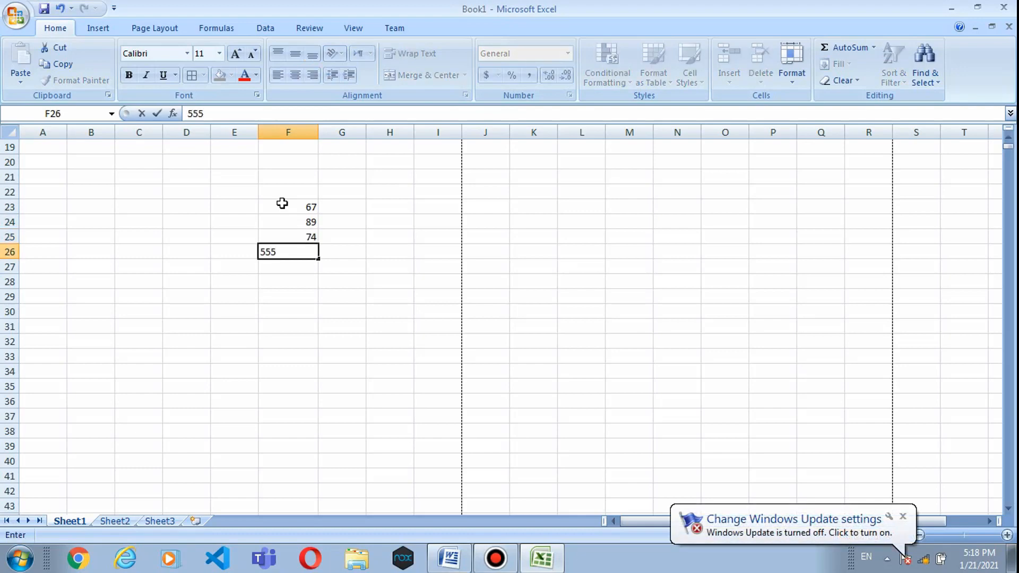
pyautogui.press('Return')
# Step: Total the four numbers in F23:F26 with AutoSum, placing the sum in F27
pyautogui.moveTo(281, 203); pyautogui.dragTo(287, 270)
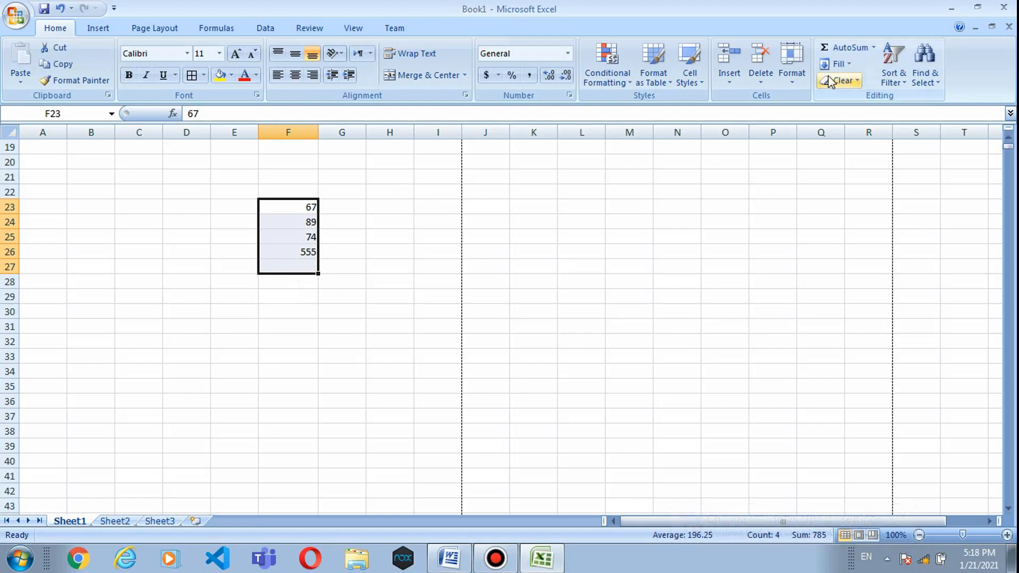
pyautogui.click(827, 48)
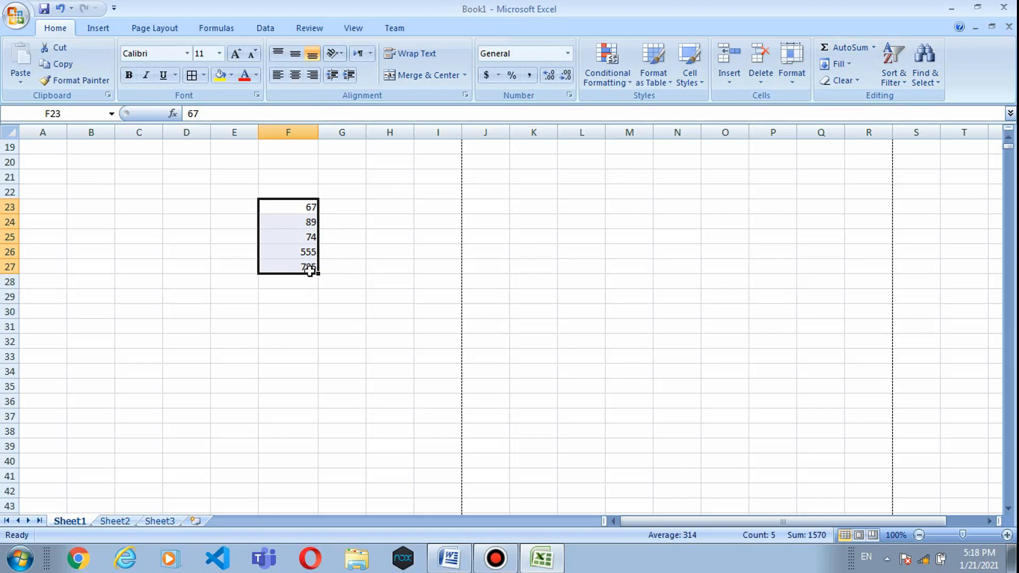
pyautogui.click(344, 277)
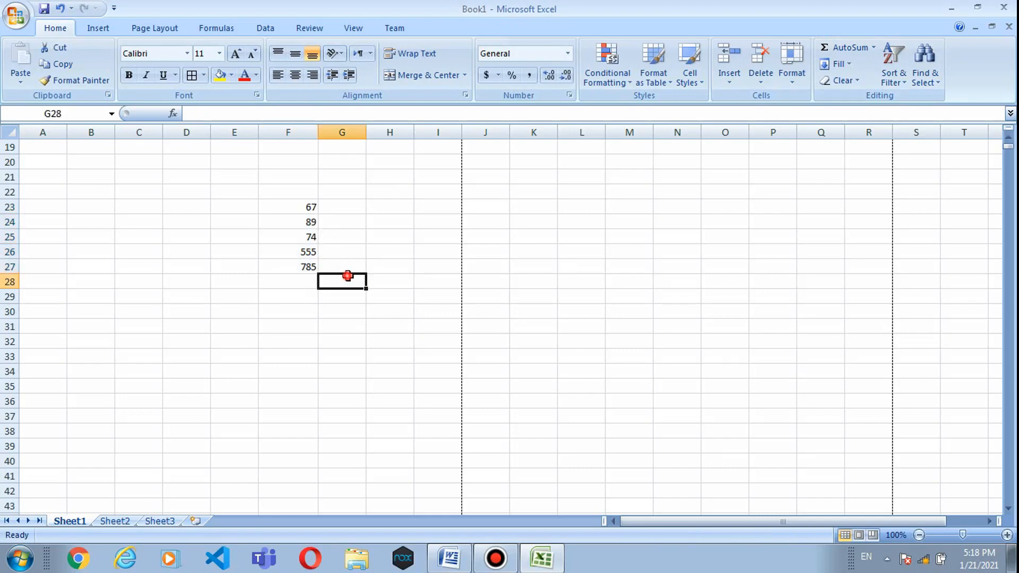
# Step: Try AutoSum again over the range F23:F28 and inspect the formula in F28
pyautogui.moveTo(287, 203); pyautogui.dragTo(287, 280)
pyautogui.click(837, 64)
pyautogui.click(843, 79)
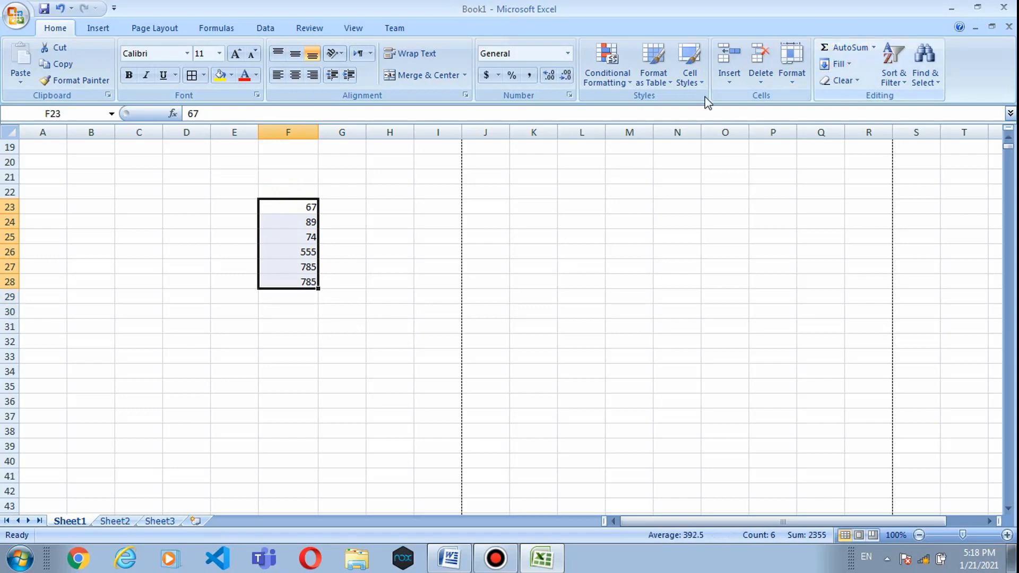
pyautogui.click(313, 294)
pyautogui.click(307, 279)
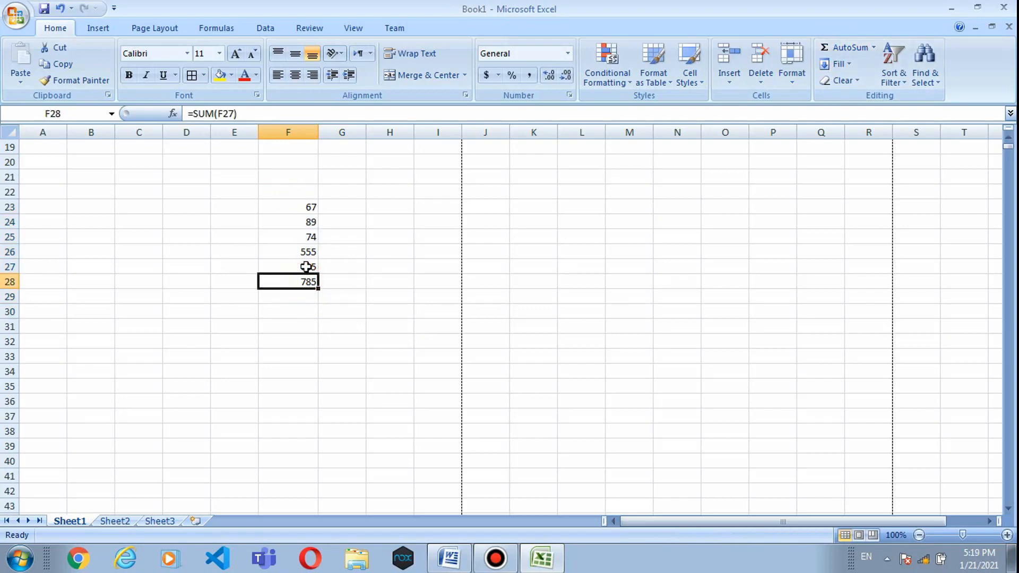
# Step: Clear the sums from cells F27 and F28 and return to cell F27
pyautogui.click(307, 266)
pyautogui.press('Delete')
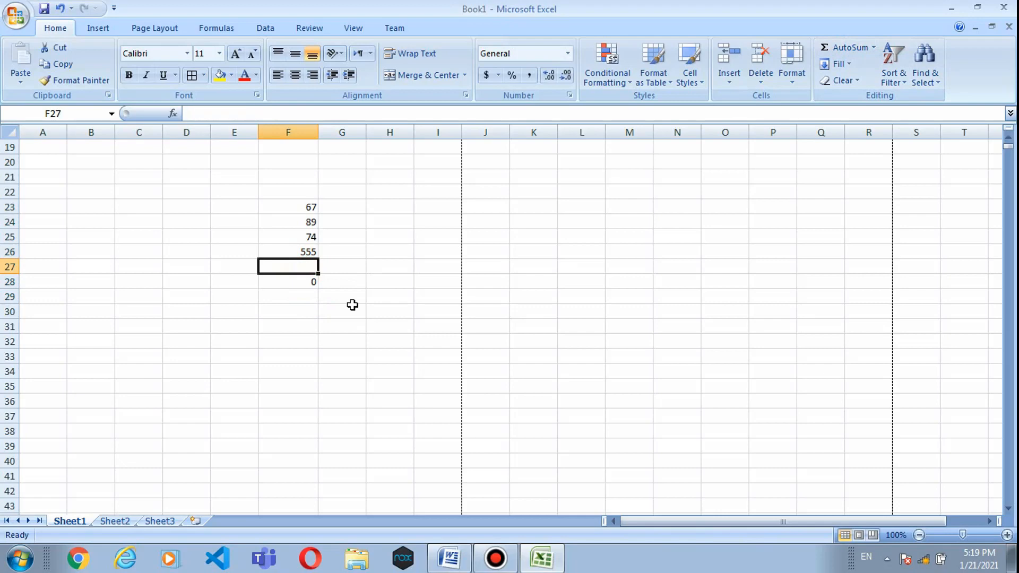
pyautogui.press('Down')
pyautogui.press('Delete')
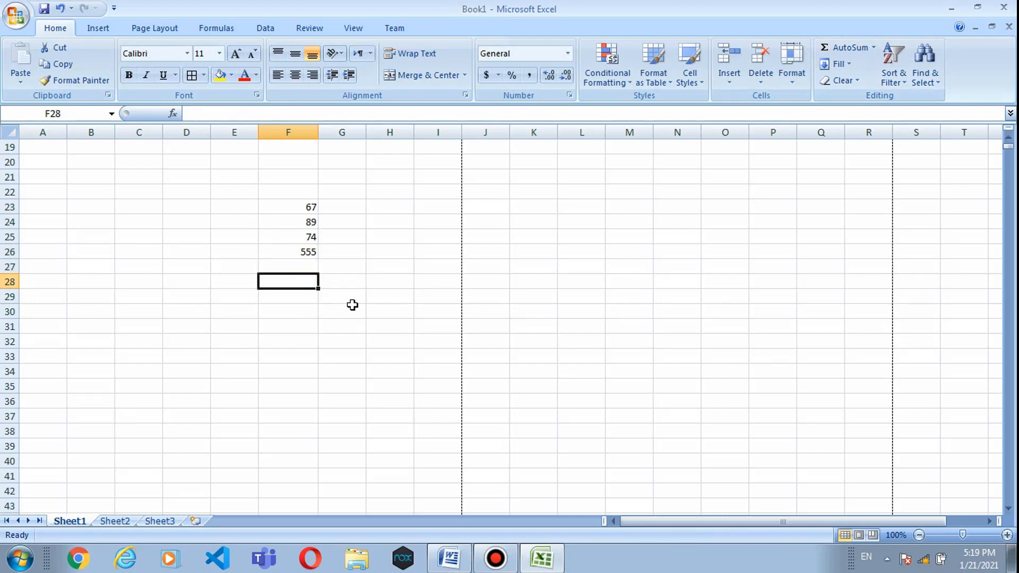
pyautogui.press('Up')
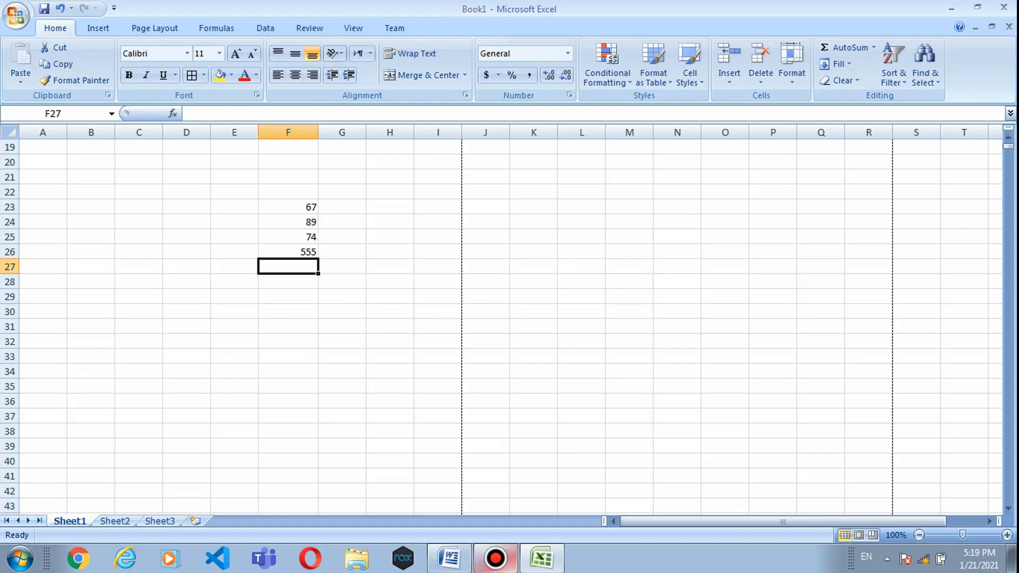
pyautogui.click(504, 568)
pyautogui.click(505, 568)
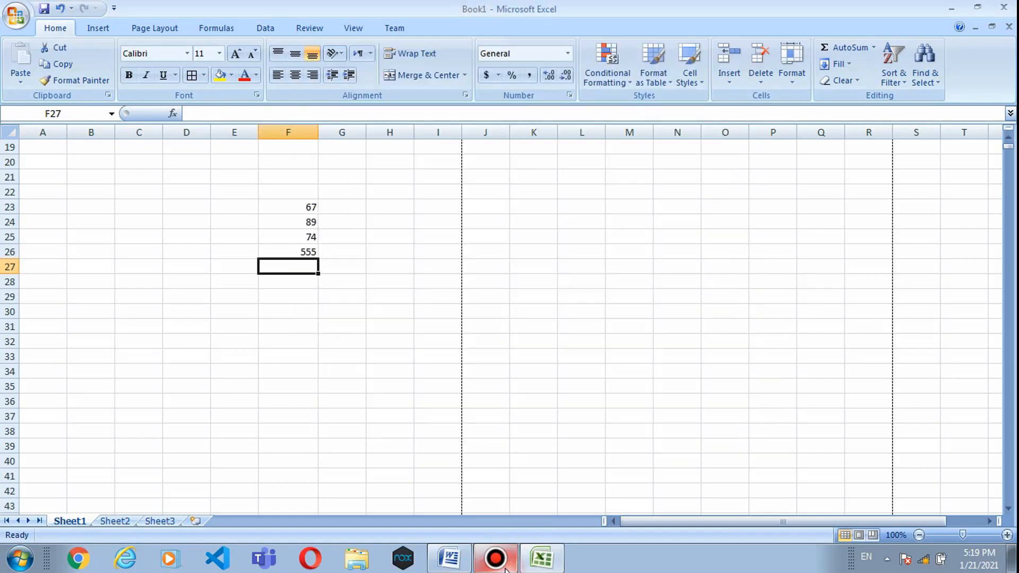